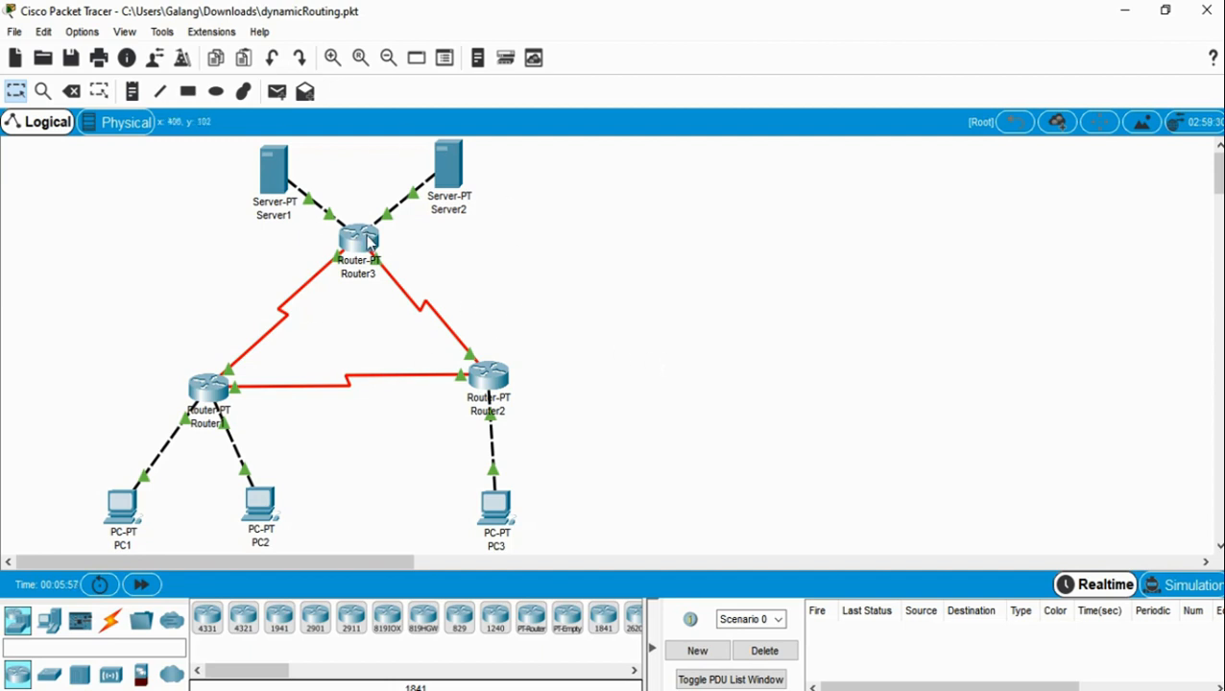
- Examine Router3's port and IP address summary and its physical device view
{"action": "mouse_move", "coordinate": [369, 242]}
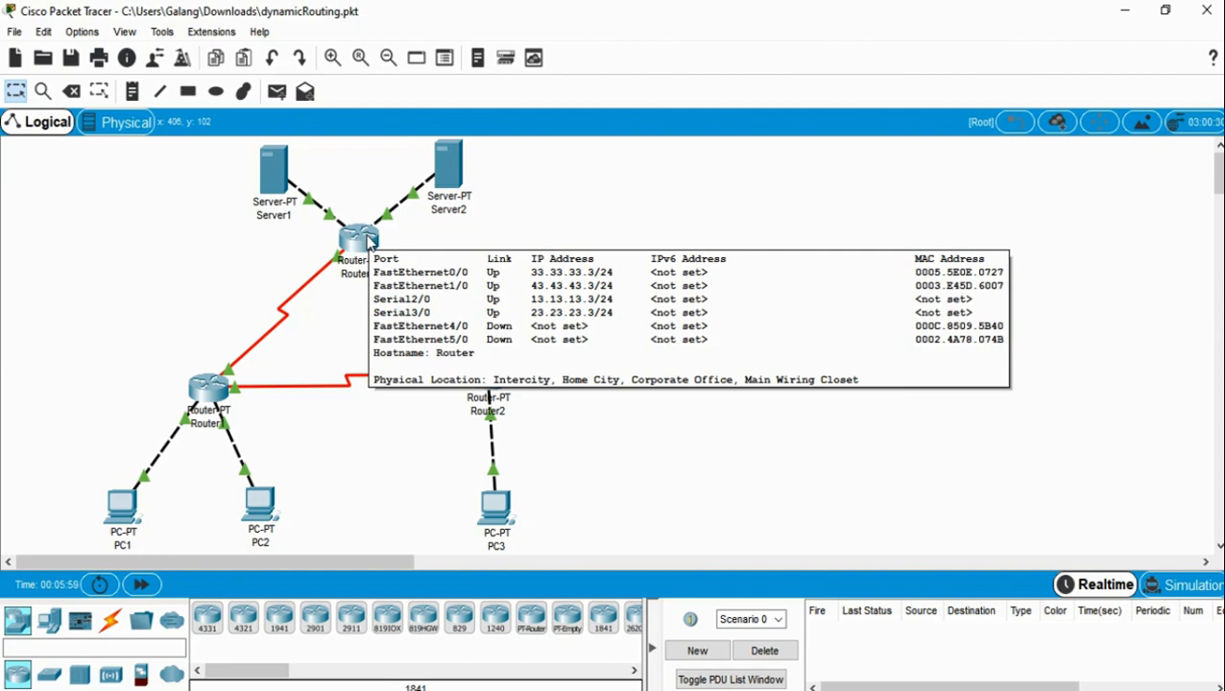
{"action": "left_click", "coordinate": [369, 242]}
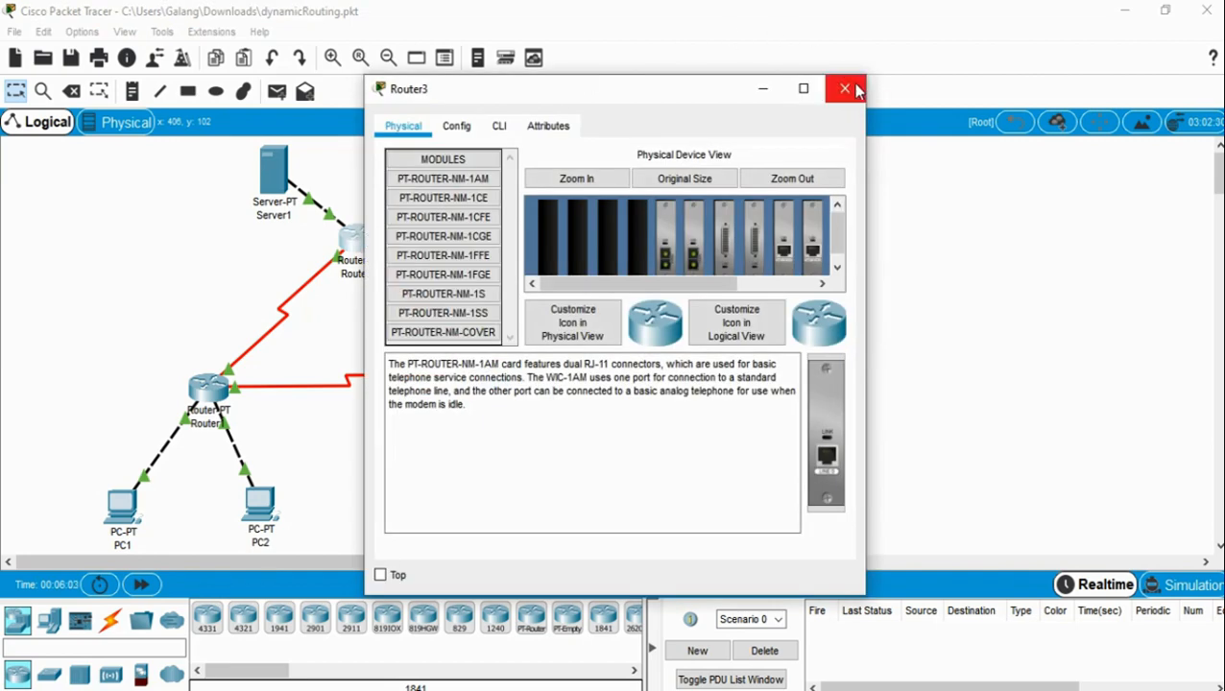
{"action": "left_click", "coordinate": [845, 89]}
- Review the static routes and RIP network addresses configured on Router1
{"action": "left_click", "coordinate": [213, 388]}
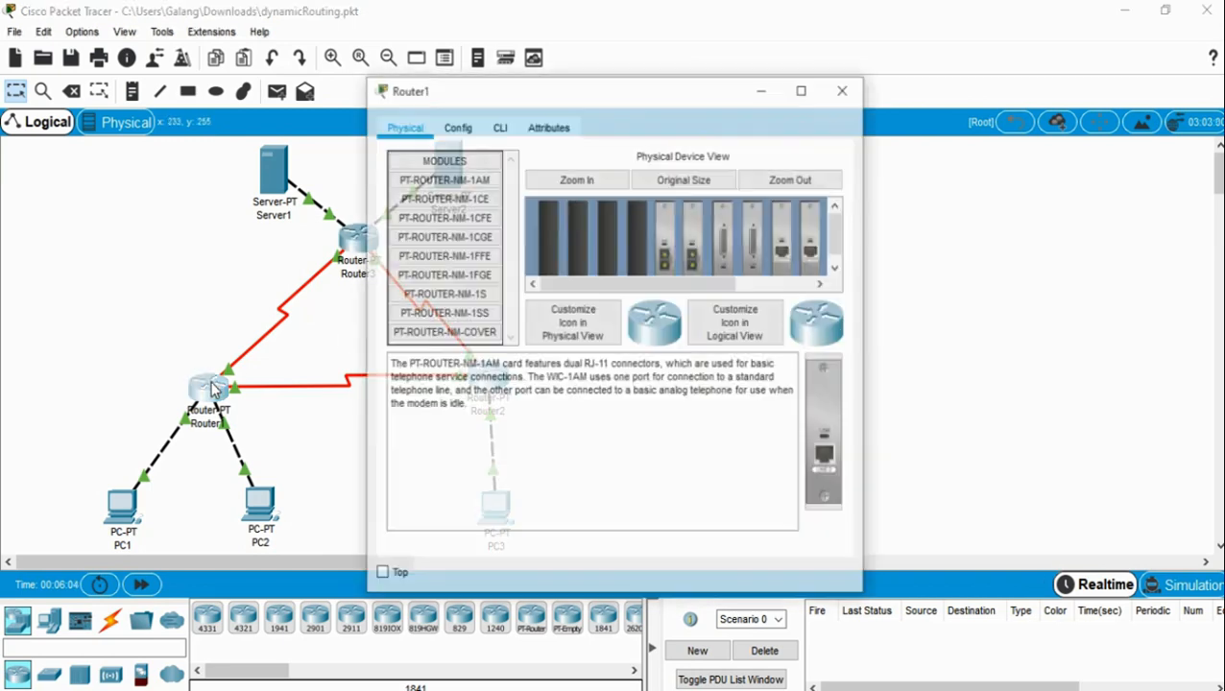
{"action": "left_click", "coordinate": [455, 132]}
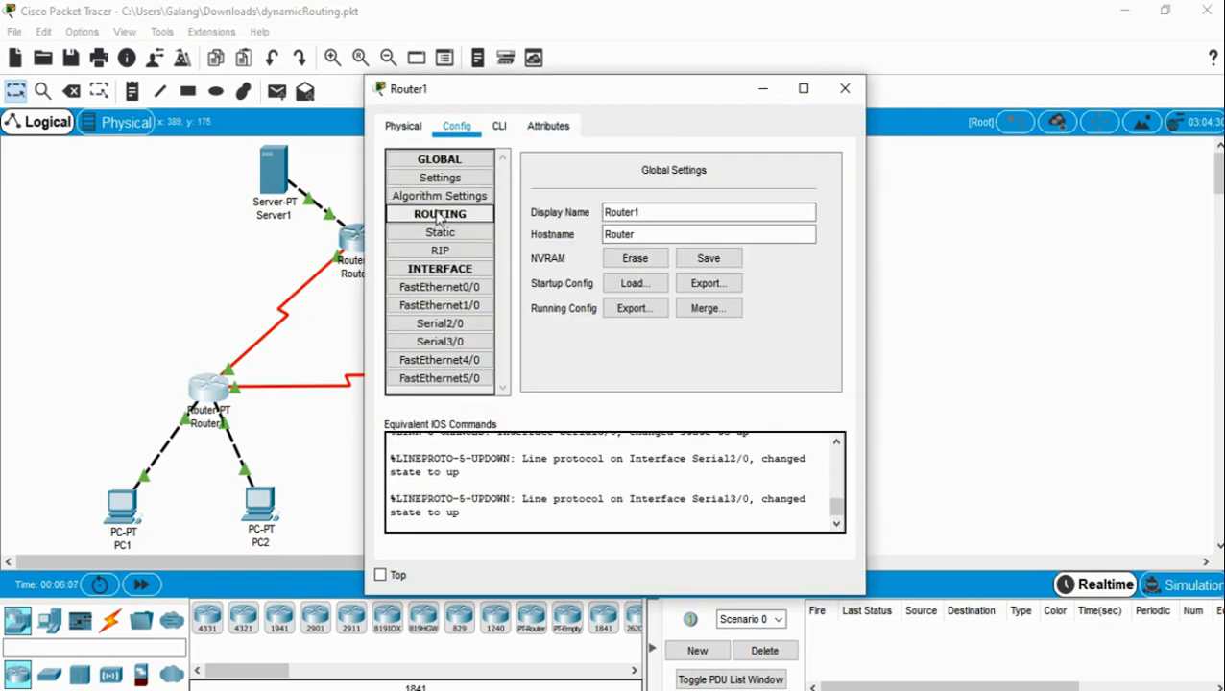
{"action": "left_click", "coordinate": [442, 233]}
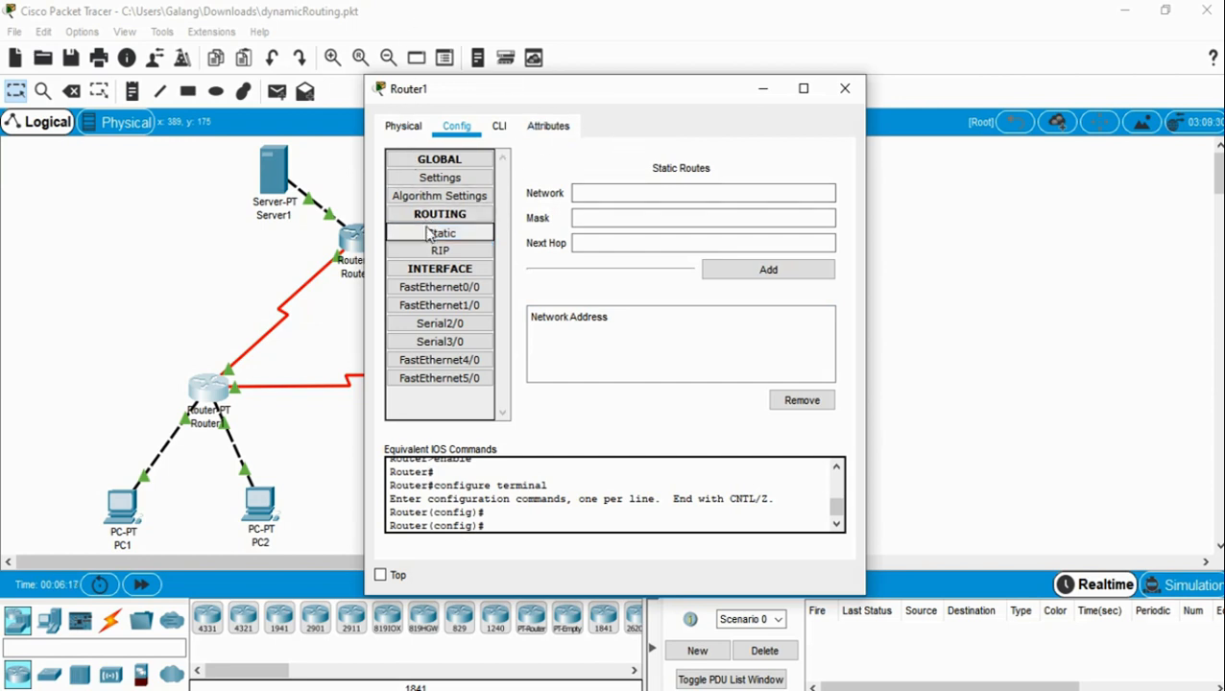
{"action": "left_click", "coordinate": [439, 253]}
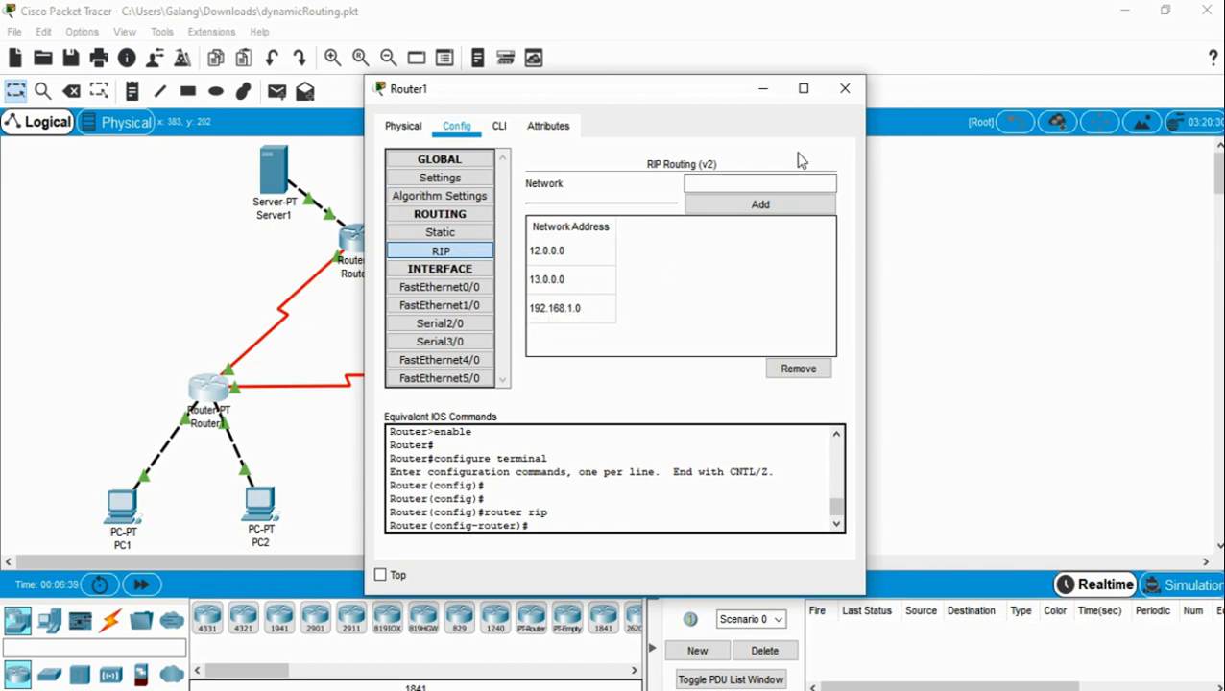
{"action": "left_click", "coordinate": [845, 88]}
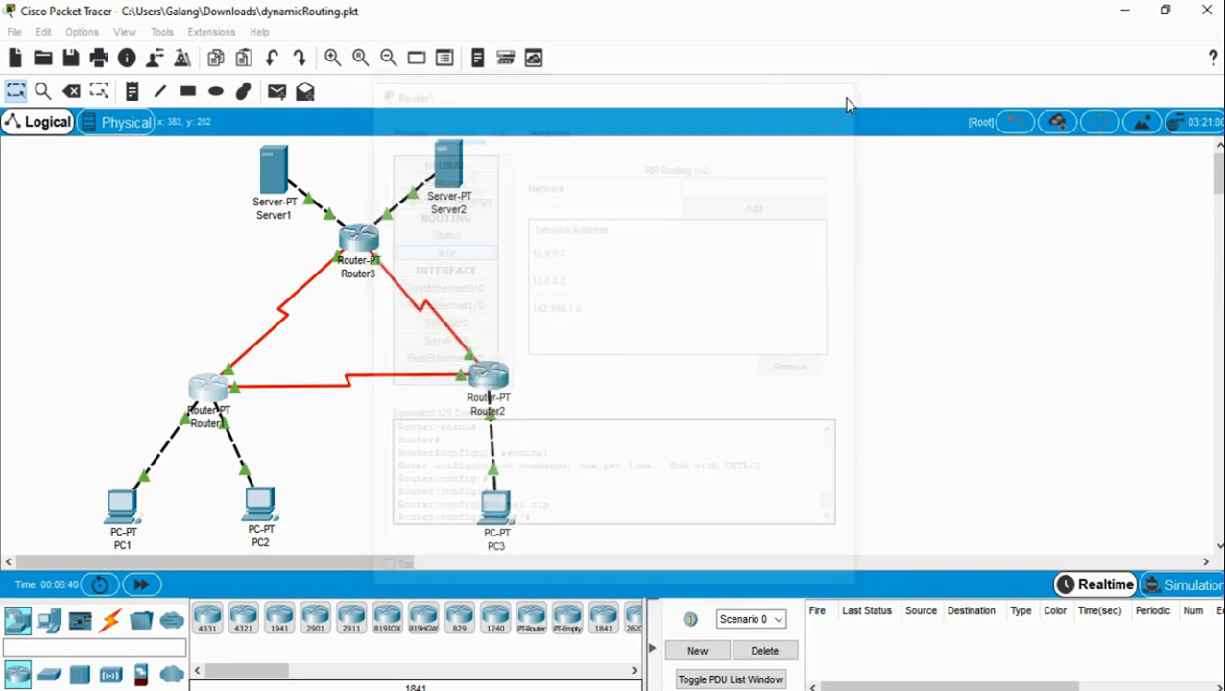
- Review the RIP network addresses configured on Router2
{"action": "double_click", "coordinate": [487, 379]}
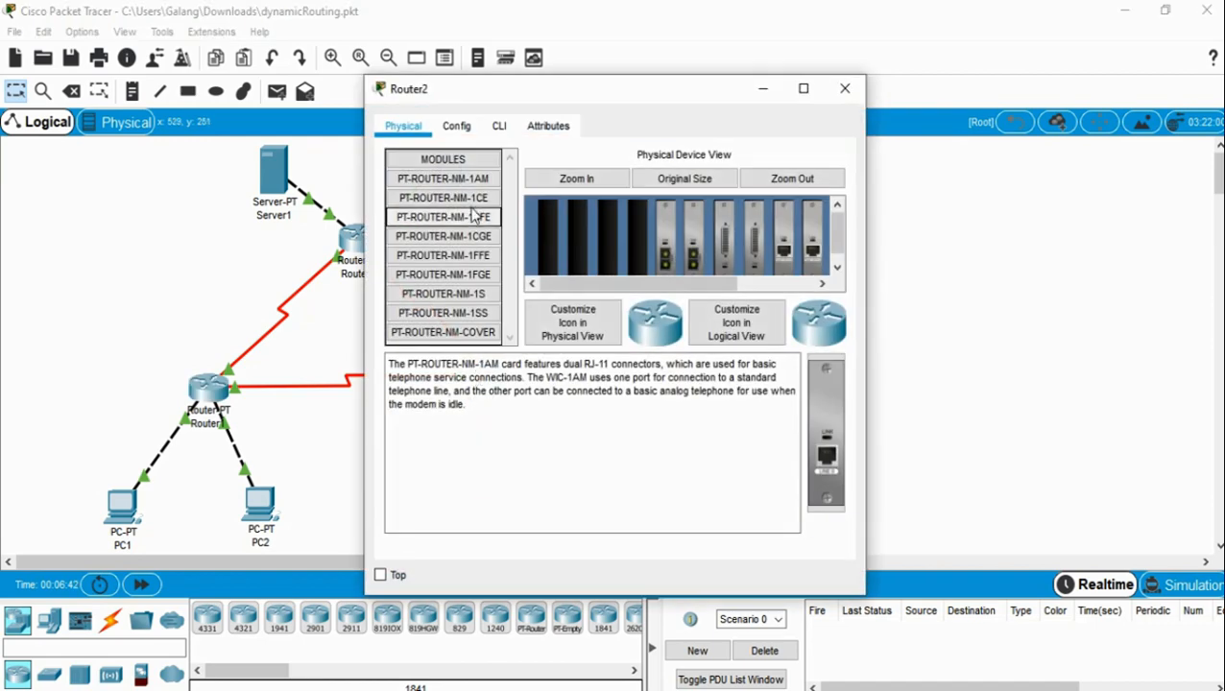
{"action": "left_click", "coordinate": [456, 126]}
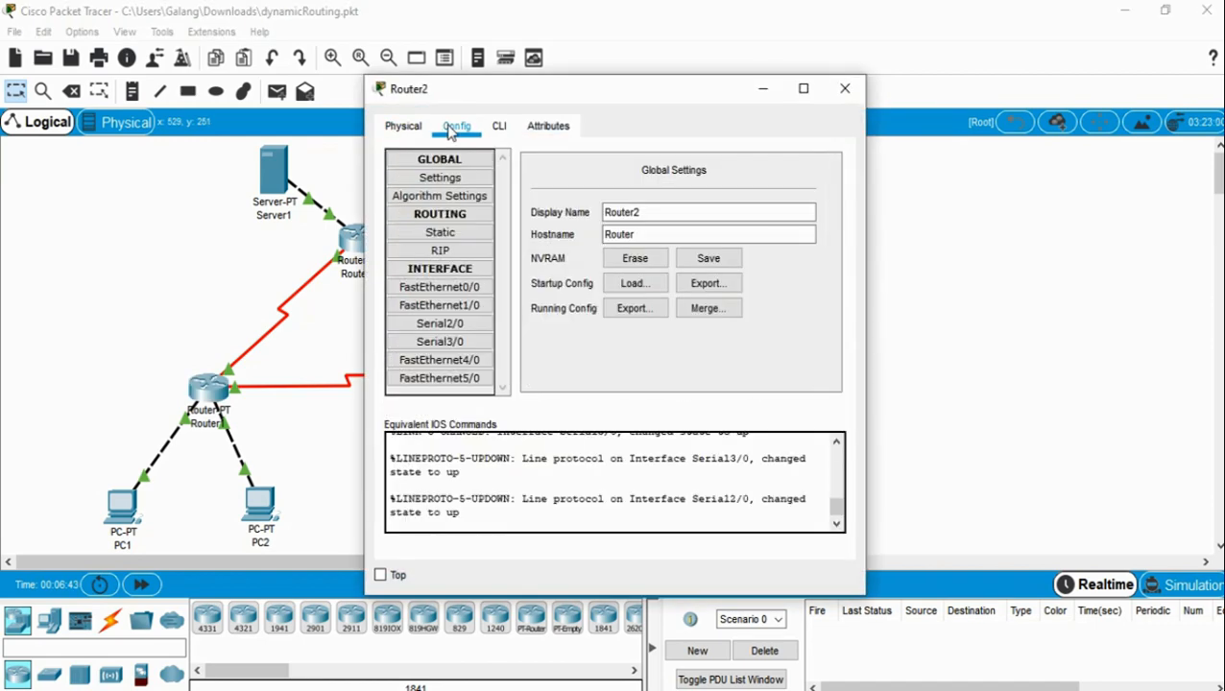
{"action": "left_click", "coordinate": [445, 251]}
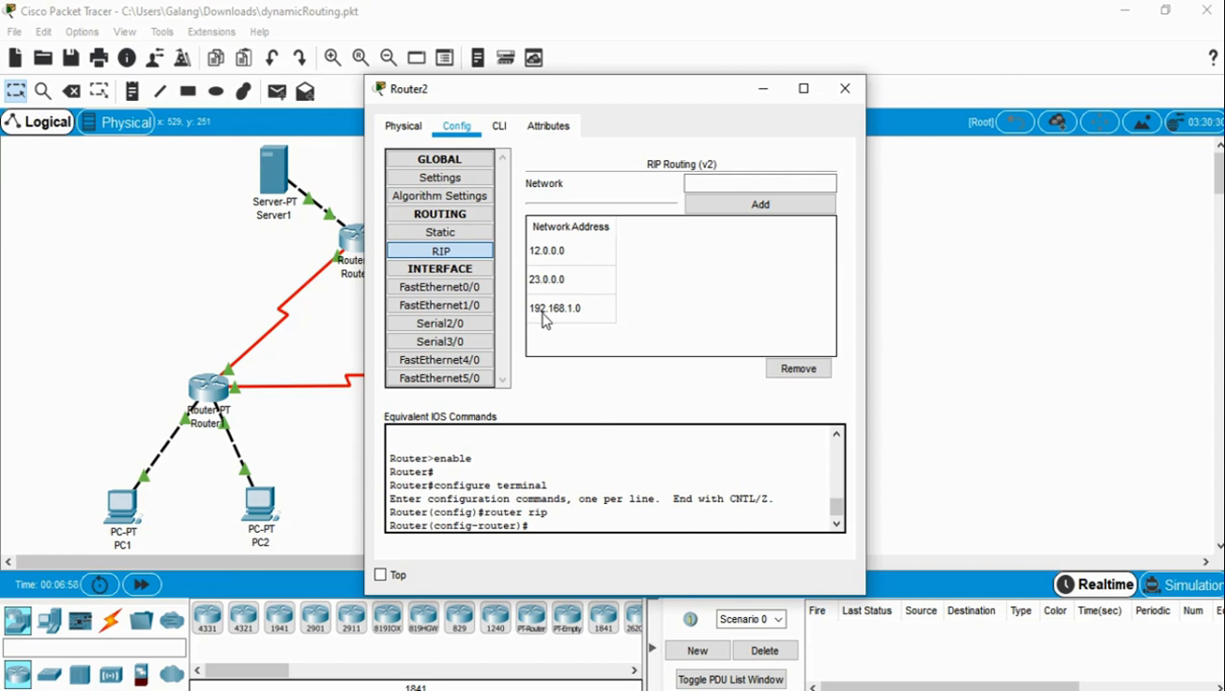
{"action": "left_click", "coordinate": [854, 87]}
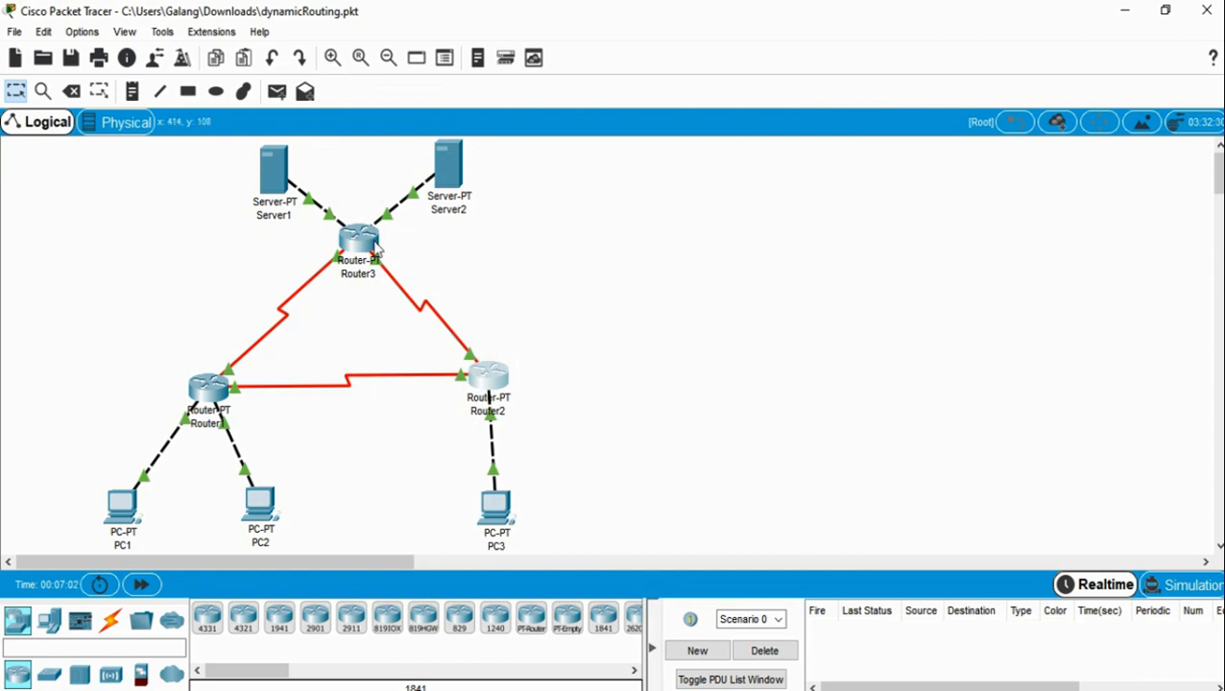
- Review the RIP network addresses configured on Router3
{"action": "left_click", "coordinate": [354, 252]}
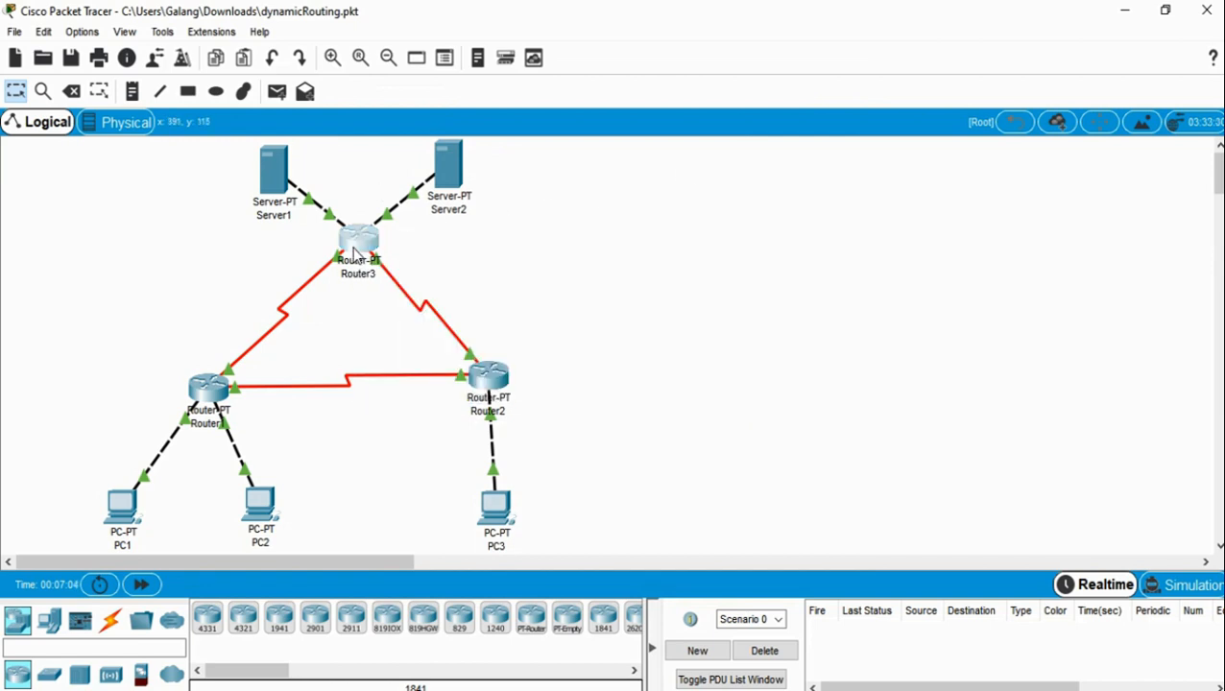
{"action": "left_click", "coordinate": [458, 126]}
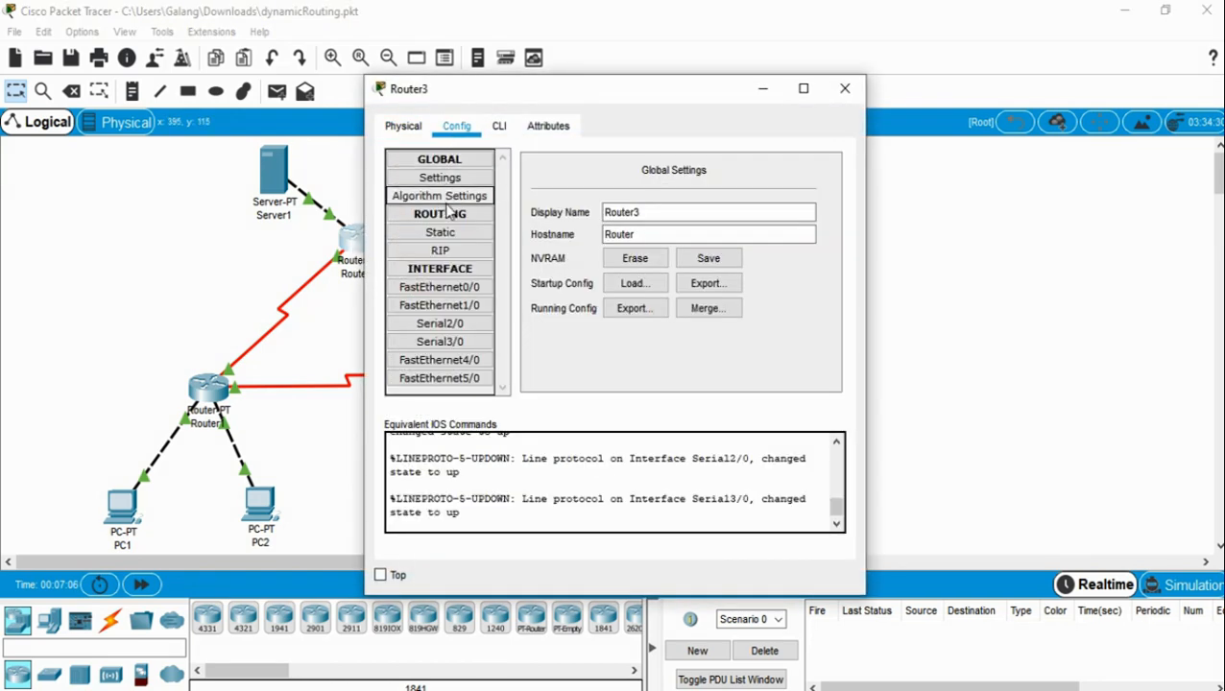
{"action": "left_click", "coordinate": [457, 251]}
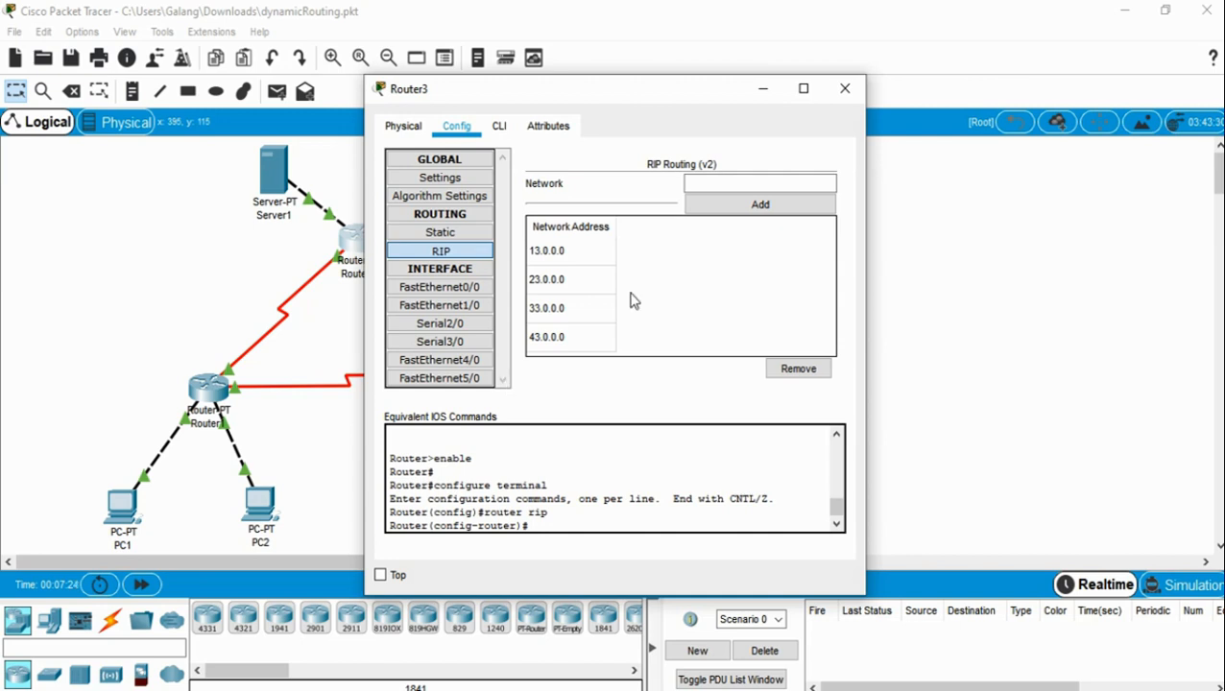
{"action": "left_click", "coordinate": [844, 88]}
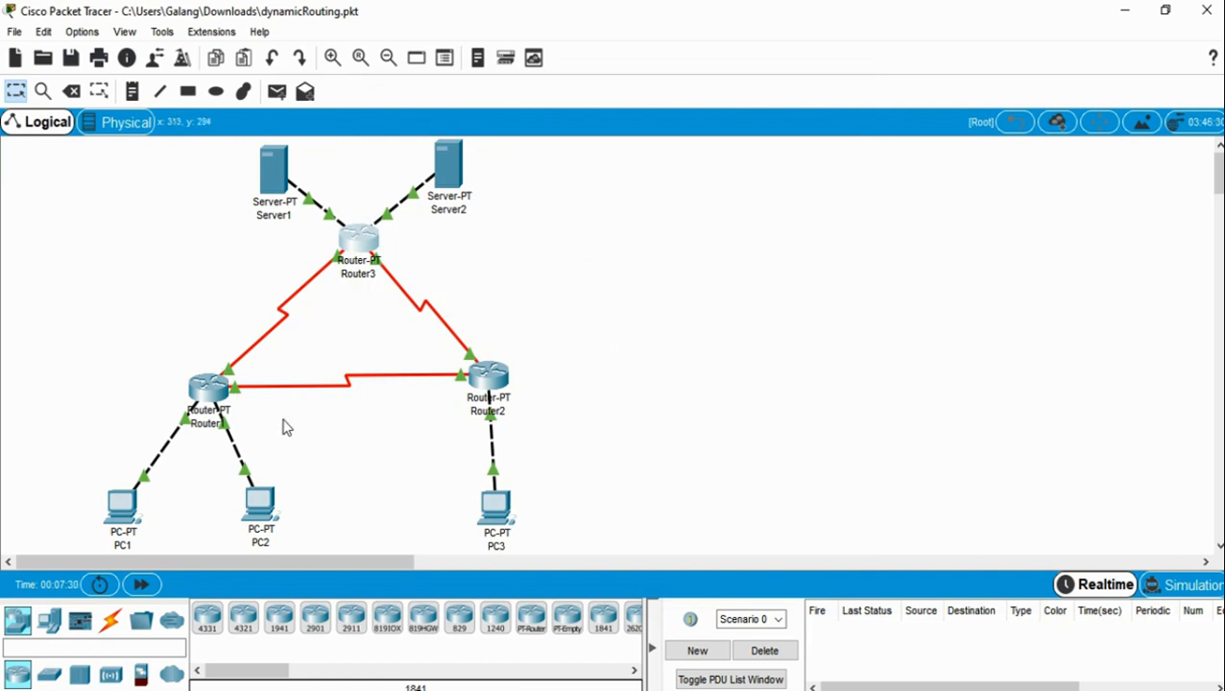
- Enter "no auto summary" and "version 2" in Router1's RIP configuration on the command line
{"action": "left_click", "coordinate": [203, 394]}
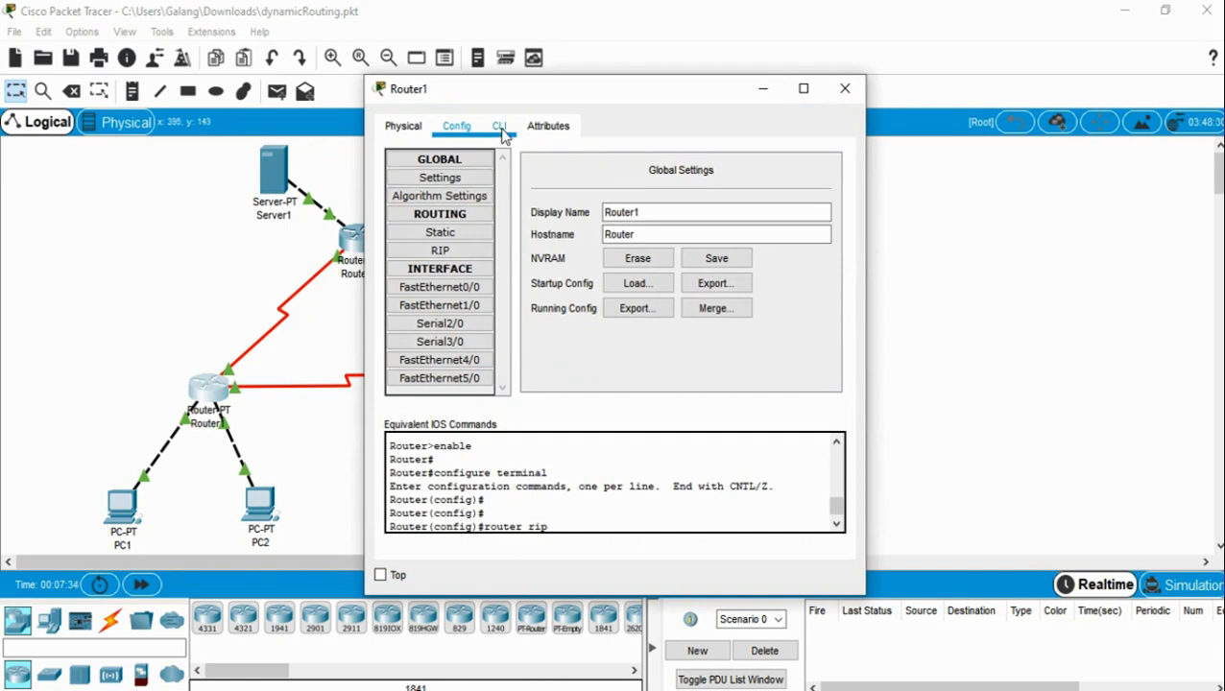
{"action": "left_click", "coordinate": [500, 128]}
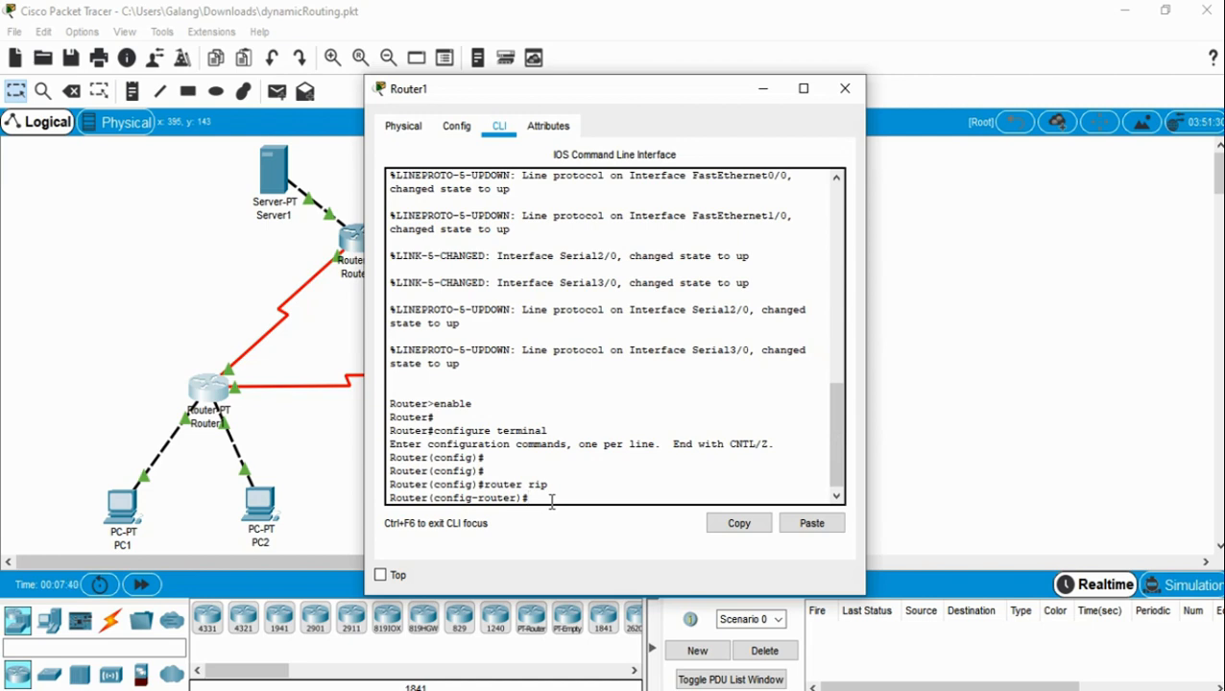
{"action": "type", "text": "n"}
{"action": "type", "text": "o auot"}
{"action": "key", "text": "BackSpace"}
{"action": "key", "text": "BackSpace"}
{"action": "type", "text": "to summary"}
{"action": "key", "text": "Return"}
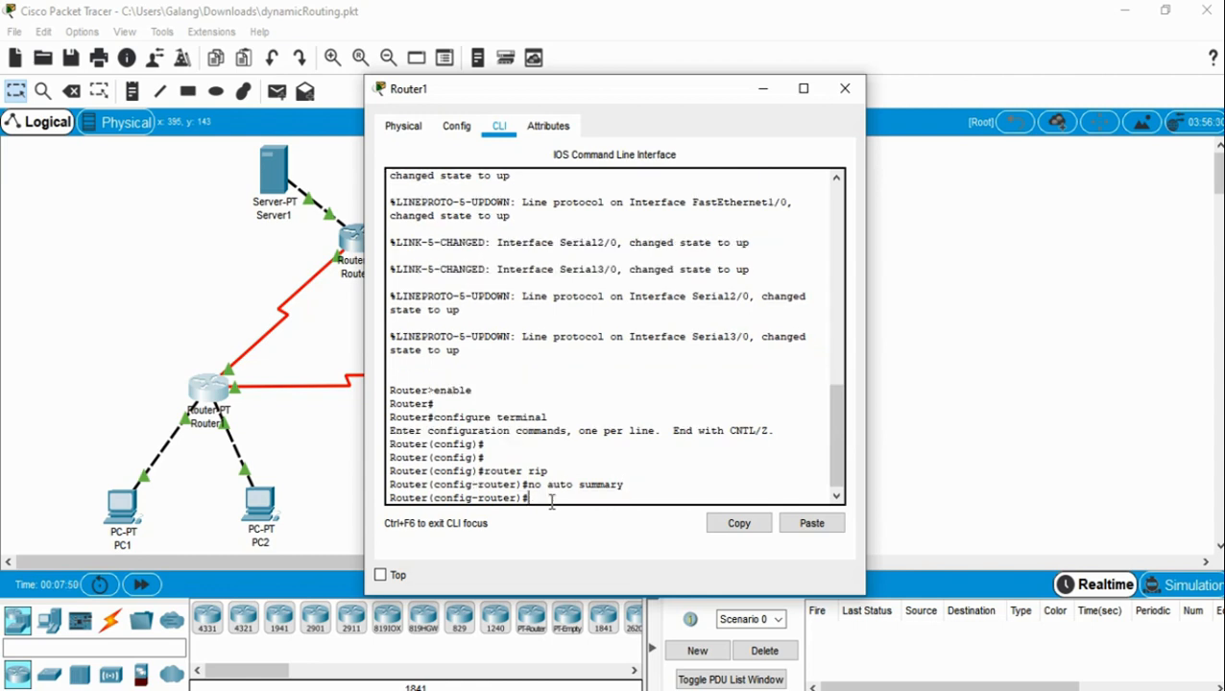
{"action": "type", "text": "version 2"}
- Save Router1's running configuration to NVRAM and close its window
{"action": "left_click", "coordinate": [457, 126]}
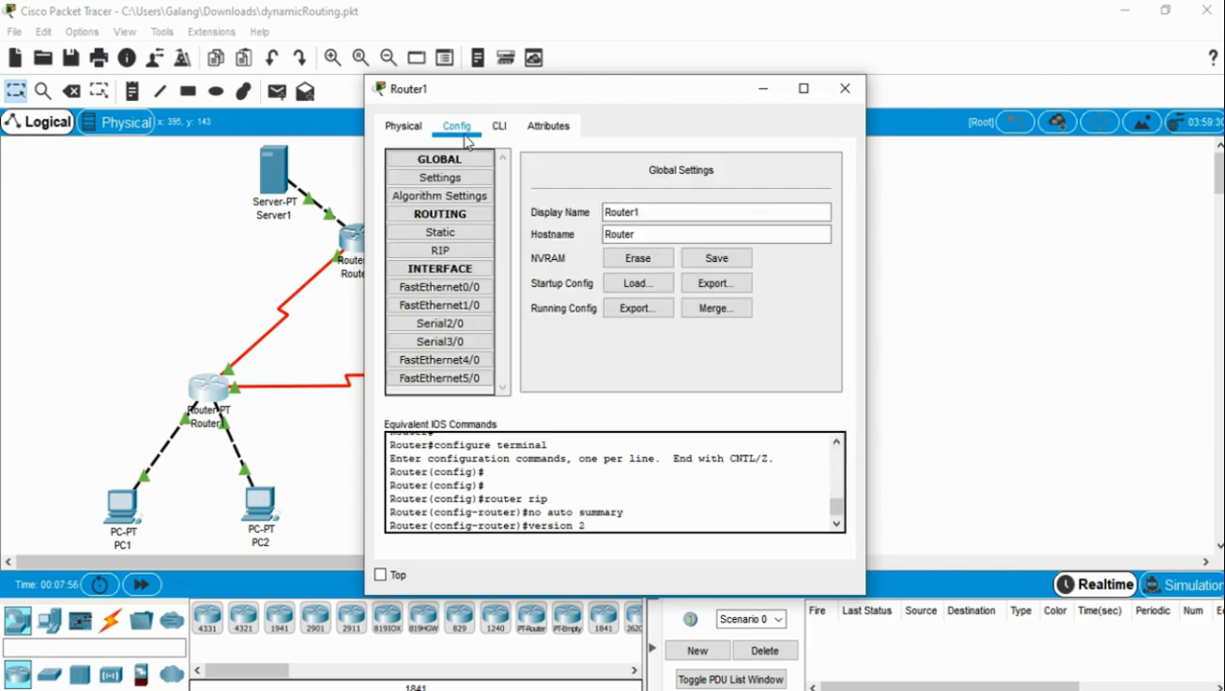
{"action": "left_click", "coordinate": [717, 258]}
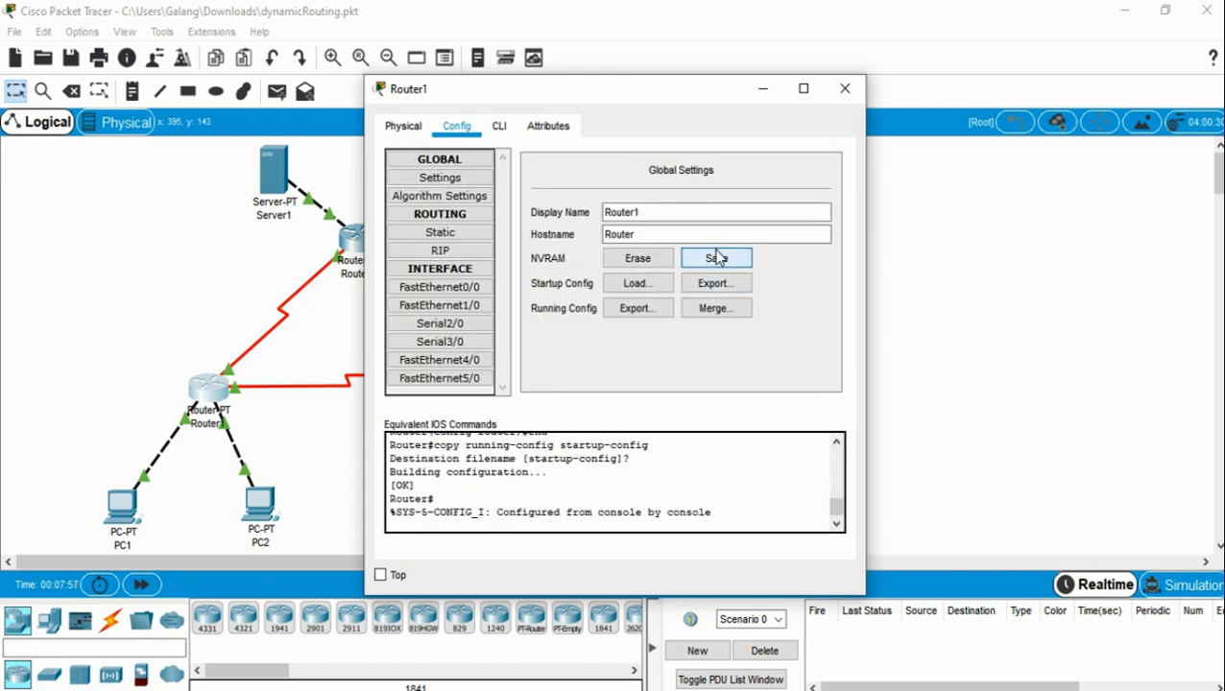
{"action": "left_click", "coordinate": [845, 89]}
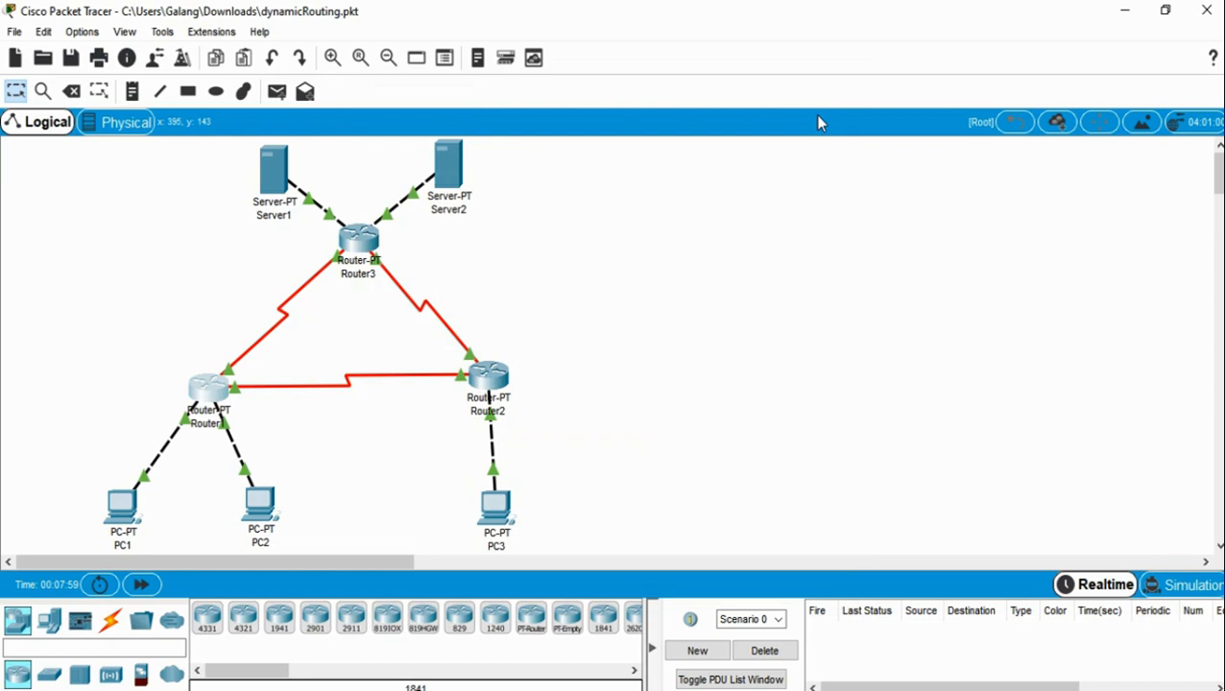
- Enter "no auto summary" and "version 2" in Router2's RIP configuration on the command line
{"action": "left_click", "coordinate": [487, 375]}
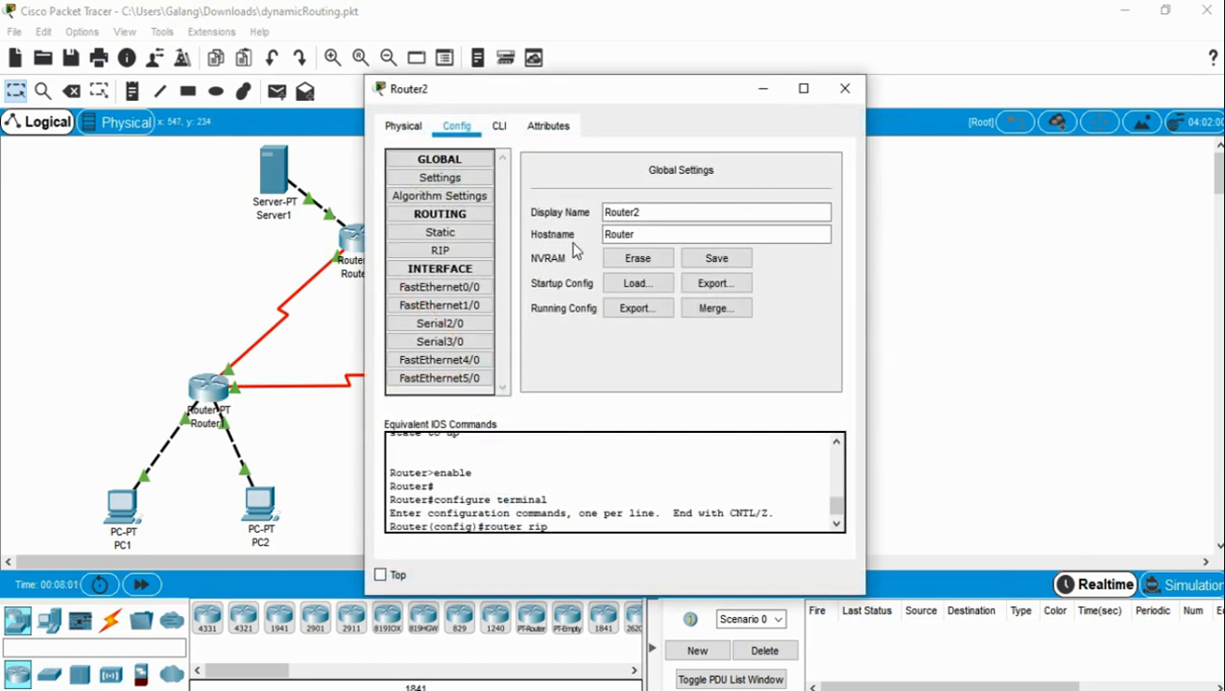
{"action": "left_click", "coordinate": [499, 126]}
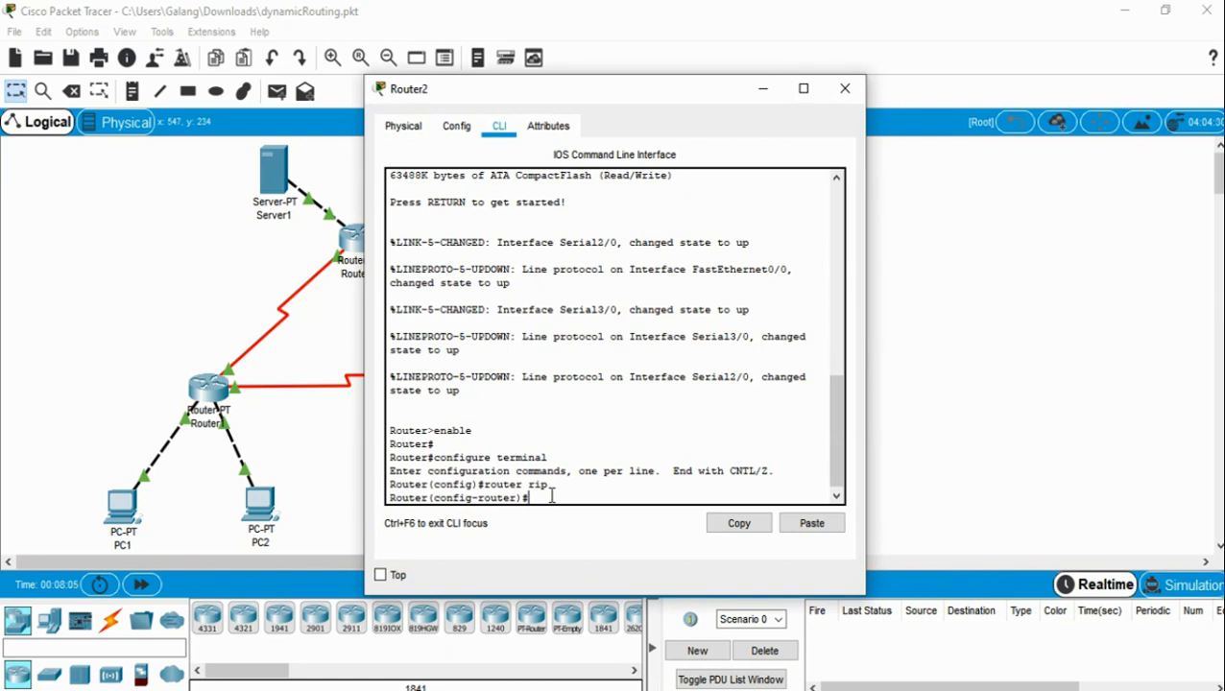
{"action": "type", "text": "no au"}
{"action": "type", "text": "to suma"}
{"action": "type", "text": "mary"}
{"action": "key", "text": "Return"}
{"action": "type", "text": "vers"}
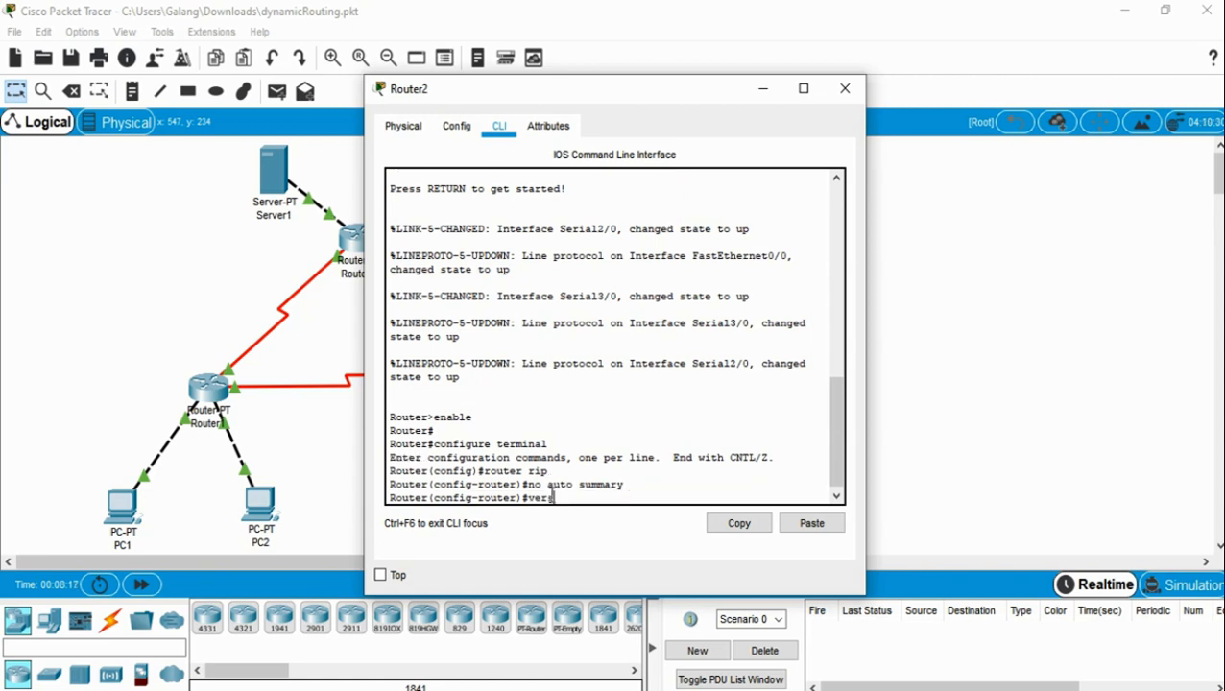
{"action": "type", "text": "ion 2"}
{"action": "key", "text": "Return"}
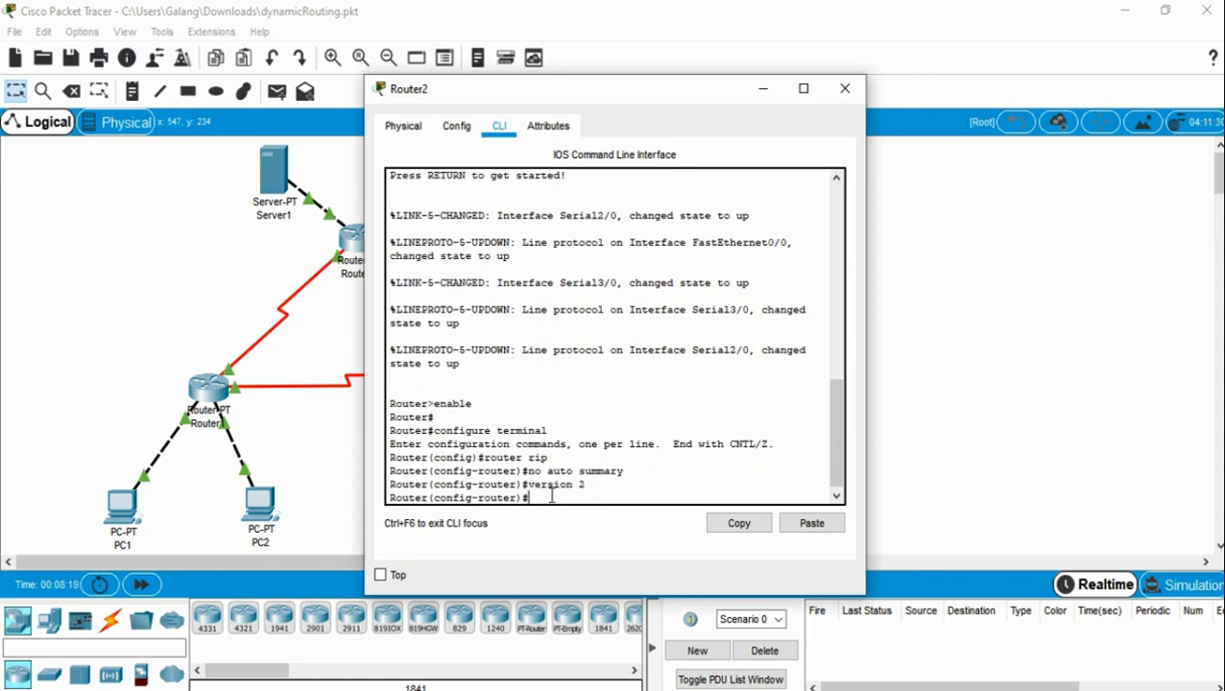
- Save Router2's running configuration to NVRAM and close its window
{"action": "left_click", "coordinate": [461, 127]}
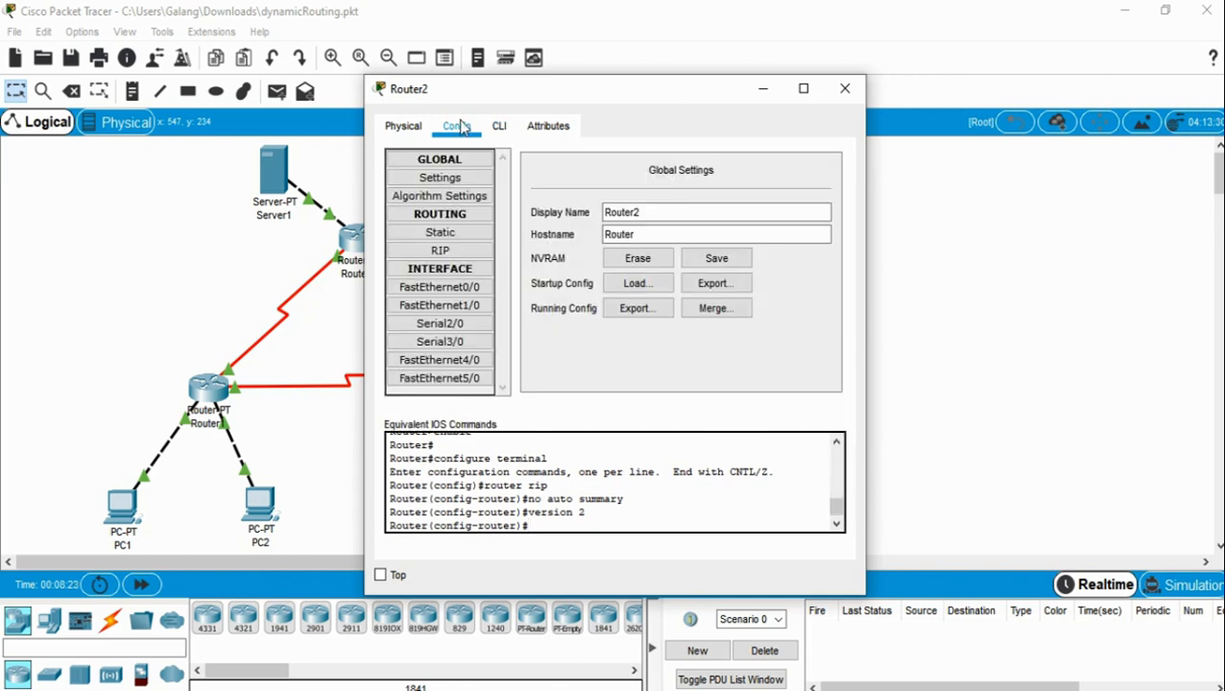
{"action": "left_click", "coordinate": [713, 264]}
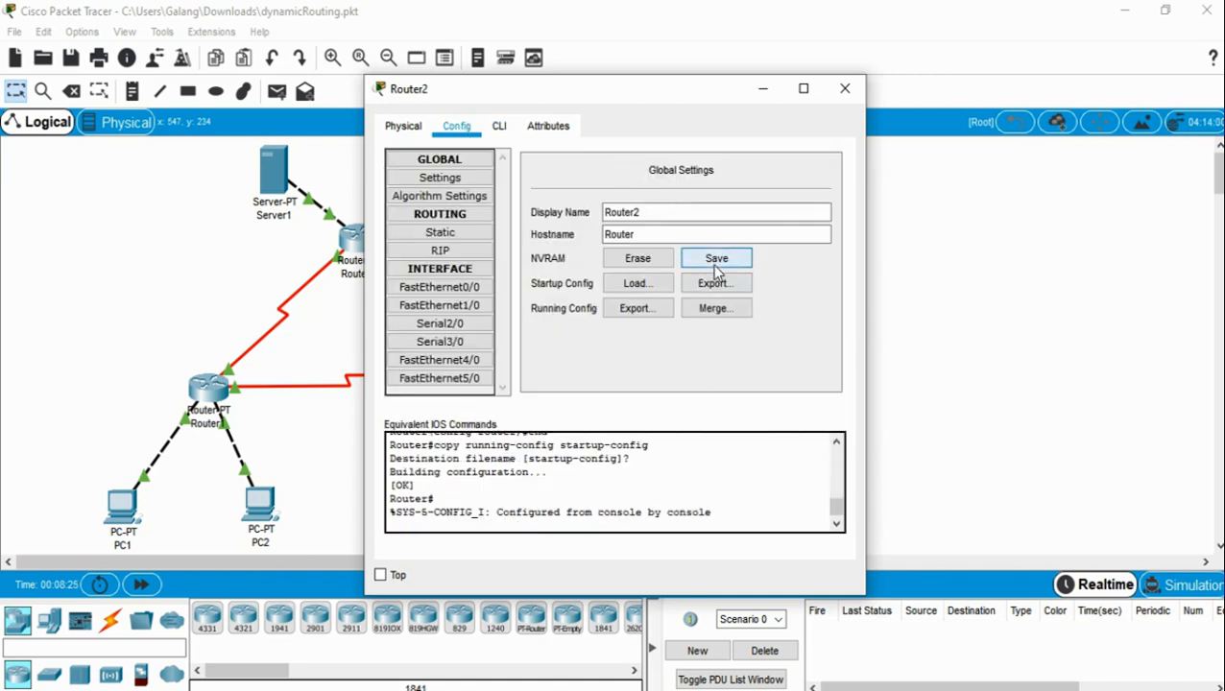
{"action": "left_click", "coordinate": [858, 99]}
- Enter "no auto summary" and "version 2" in Router3's RIP configuration on the command line
{"action": "left_click", "coordinate": [481, 376]}
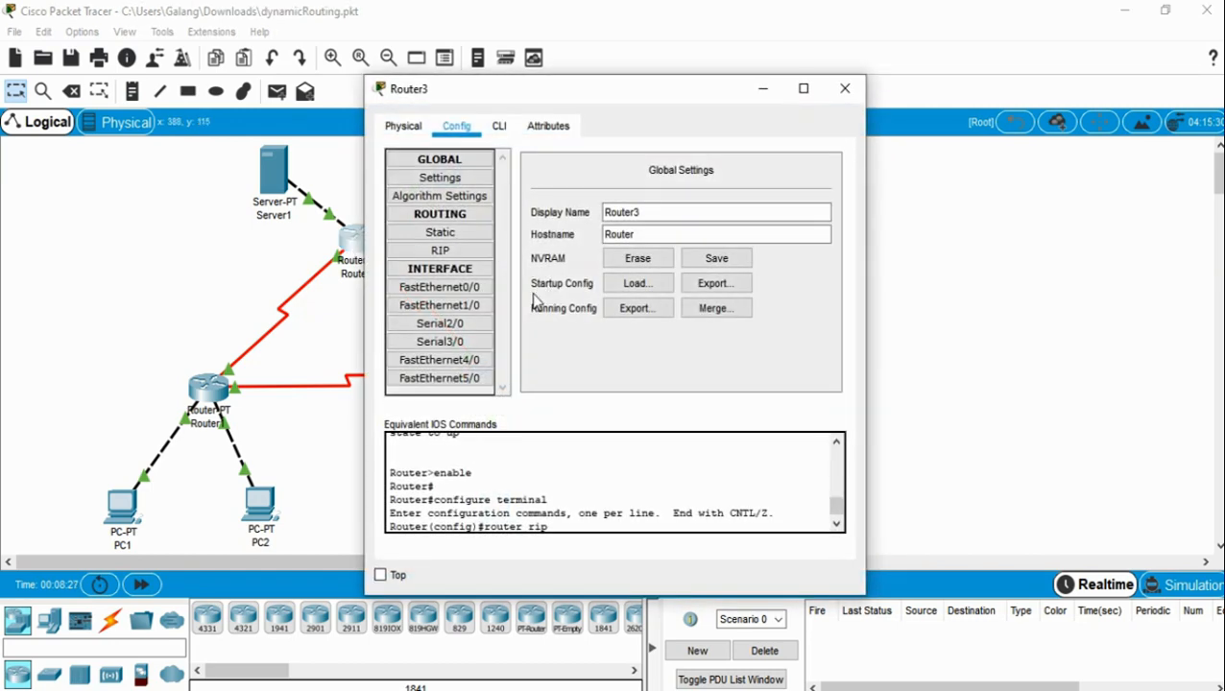
{"action": "left_click", "coordinate": [500, 129]}
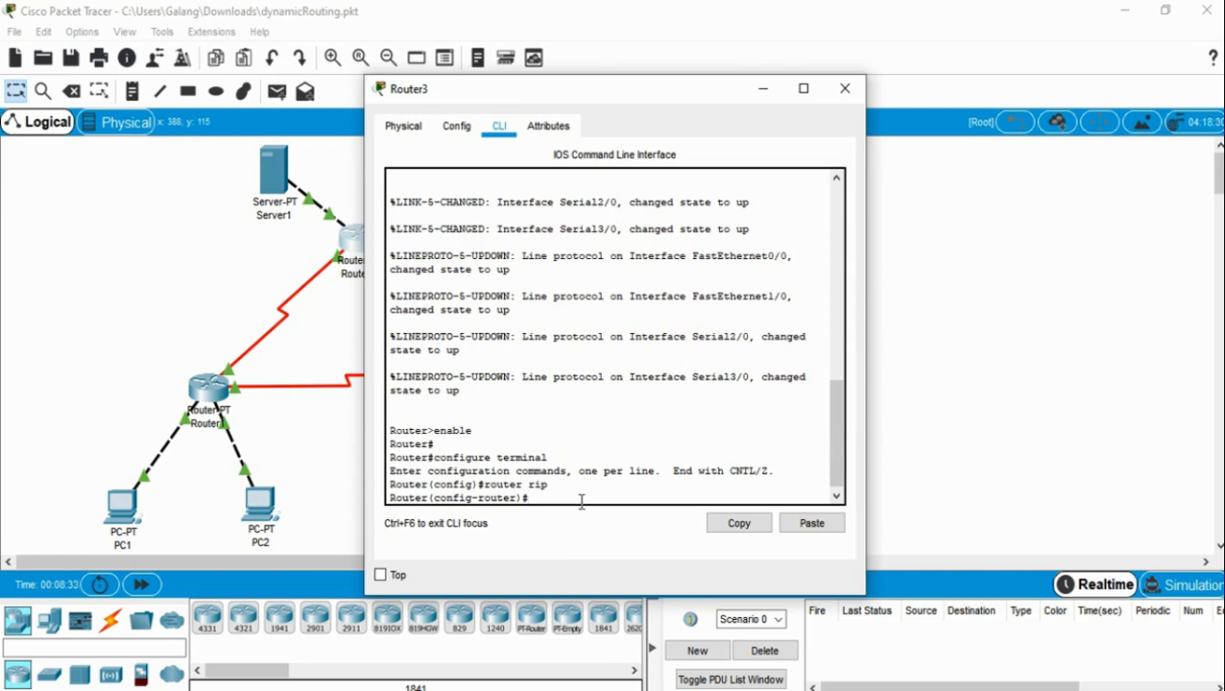
{"action": "type", "text": "no auto summary"}
{"action": "key", "text": "Return"}
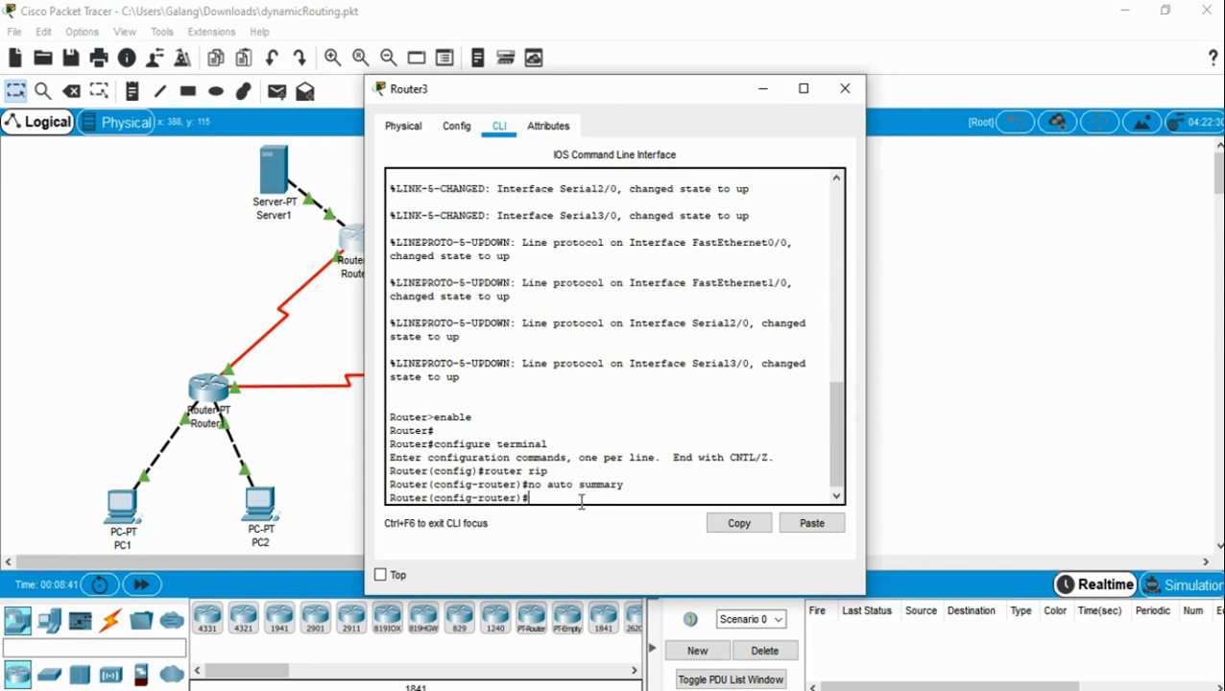
{"action": "type", "text": "version2"}
- Save Router3's running configuration to NVRAM and close its window
{"action": "left_click", "coordinate": [468, 134]}
{"action": "left_click", "coordinate": [716, 259]}
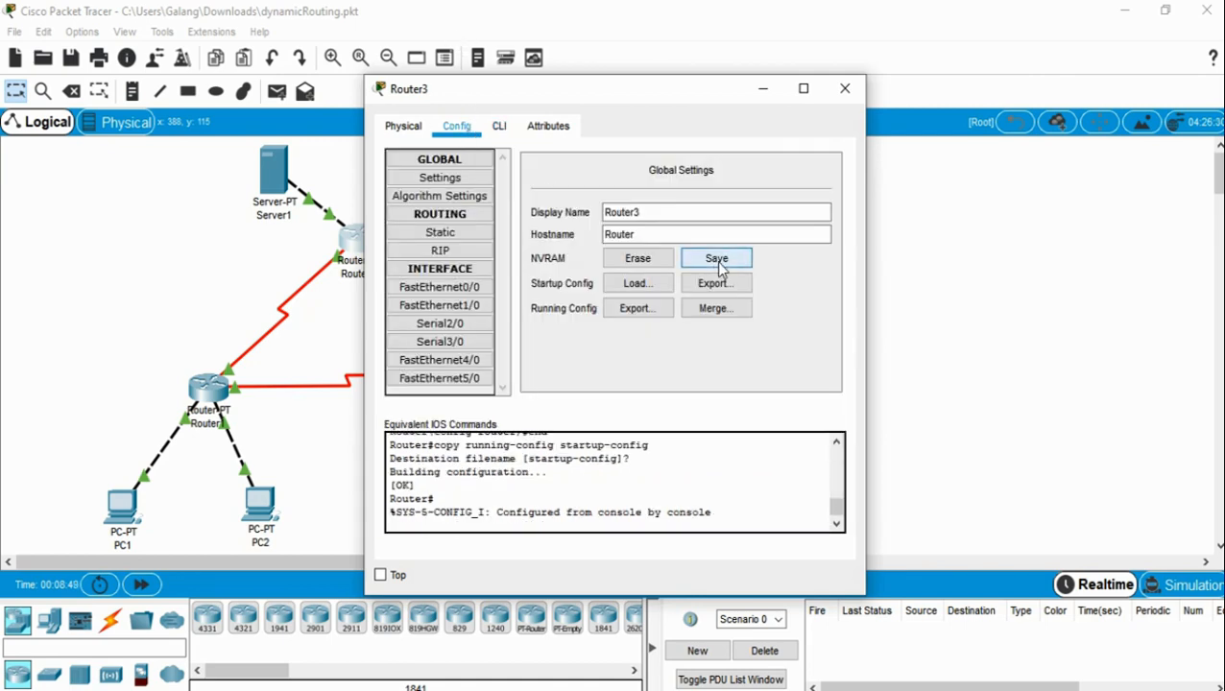
{"action": "left_click", "coordinate": [845, 89]}
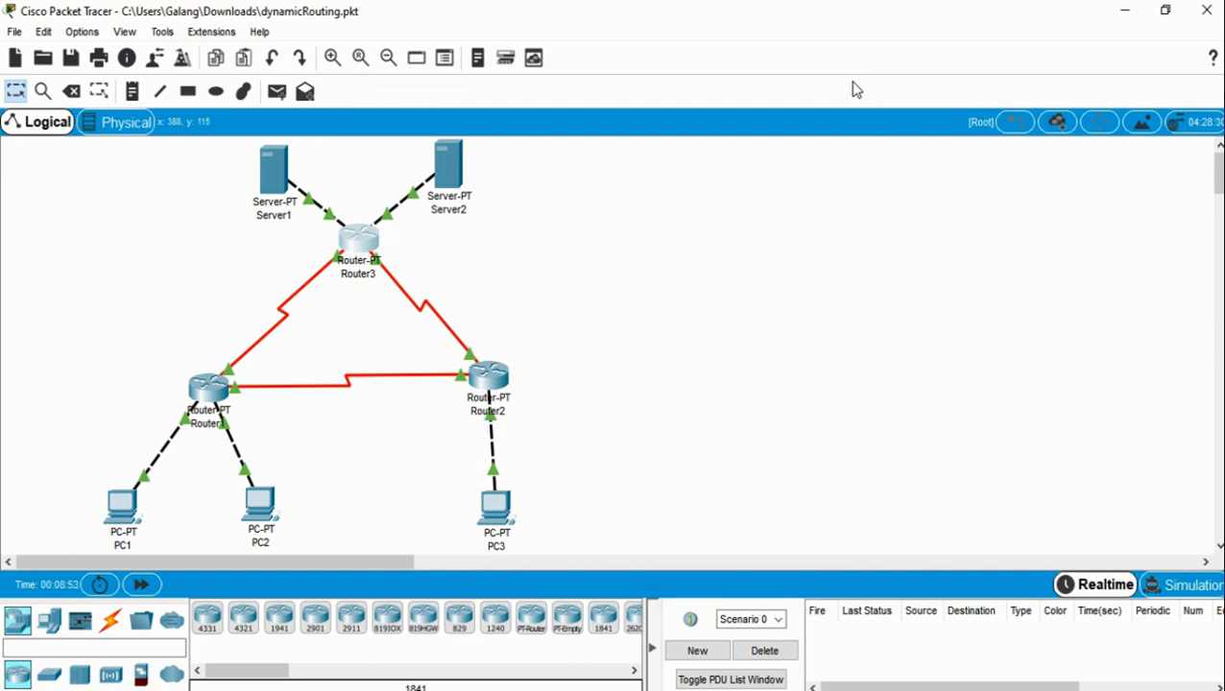
- Power cycle all devices to reset the network with the saved startup configurations
{"action": "left_click", "coordinate": [101, 590]}
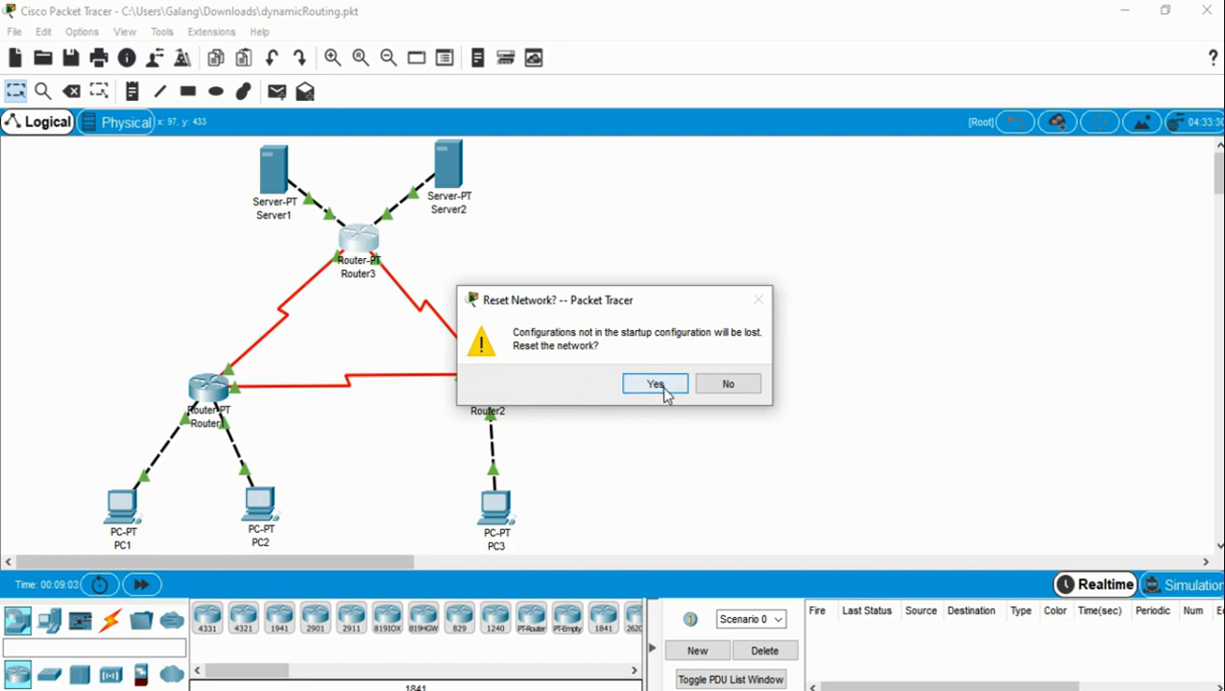
{"action": "left_click", "coordinate": [660, 385]}
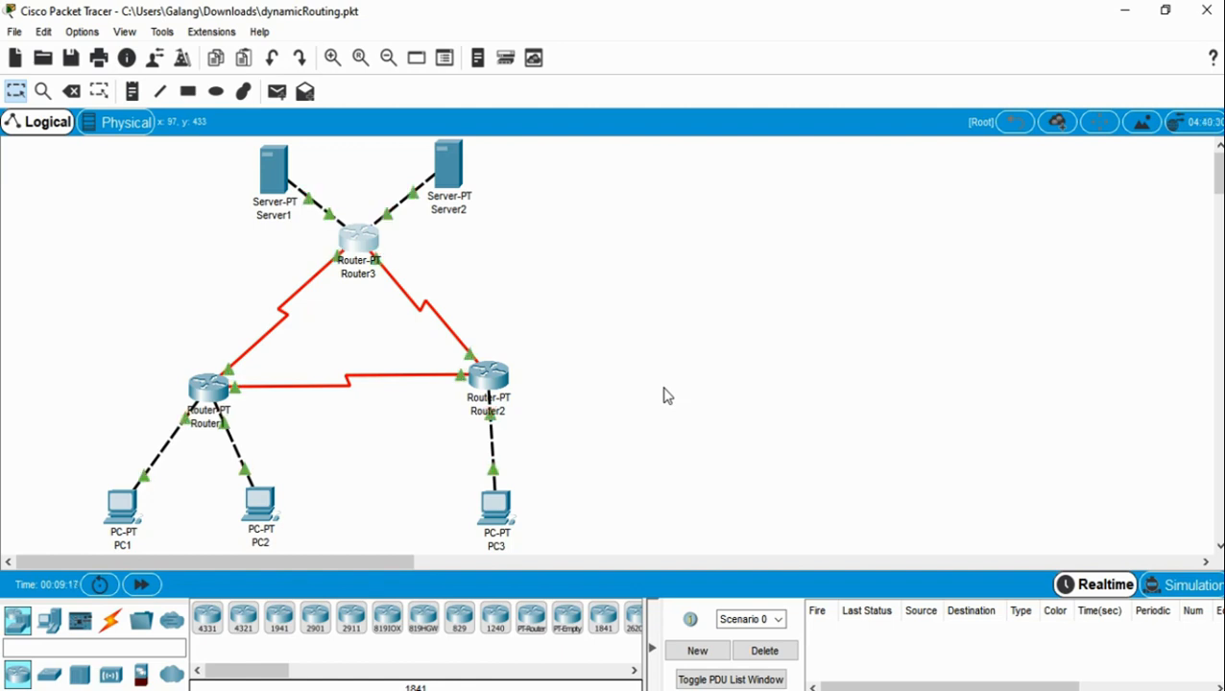
- Display Router1's routing table with "show ip route" on its command line, review it, and close the window
{"action": "left_click", "coordinate": [208, 389]}
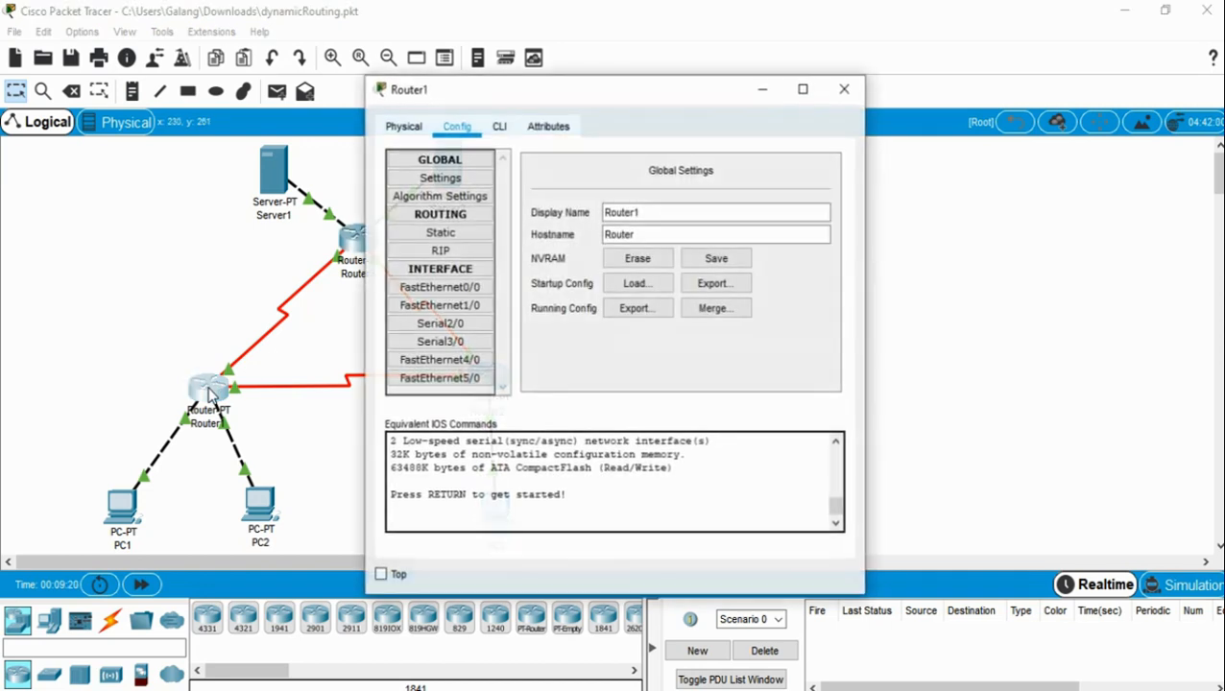
{"action": "left_click", "coordinate": [500, 126]}
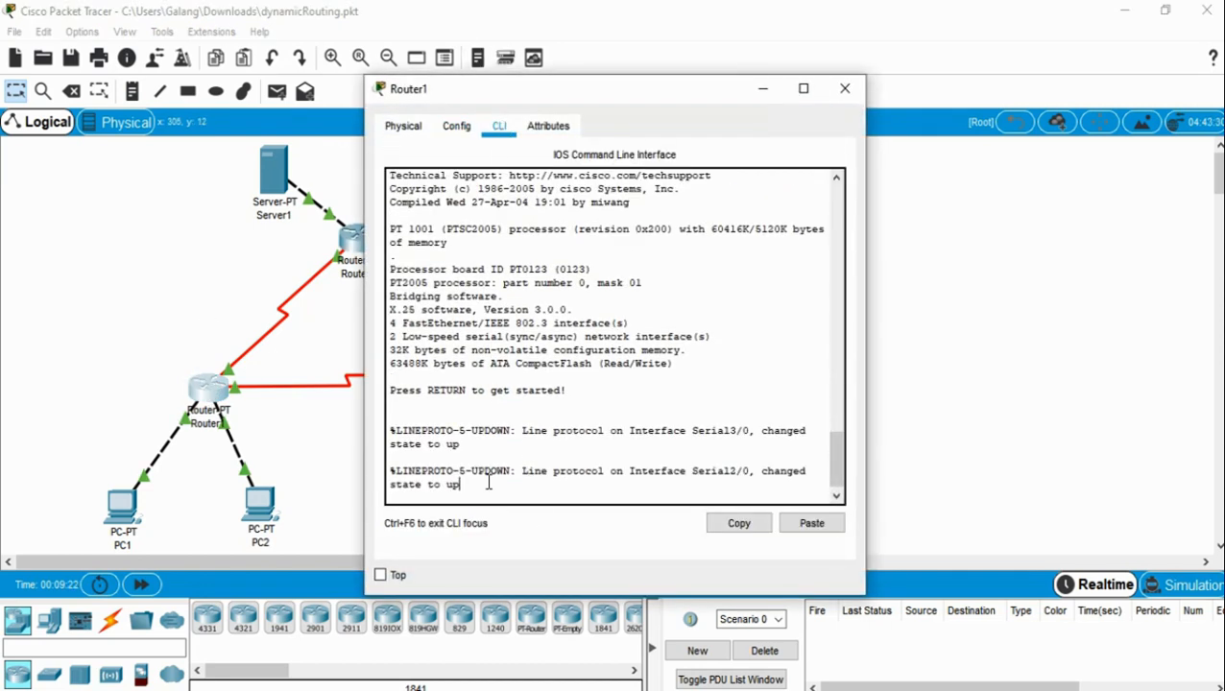
{"action": "key", "text": "Return"}
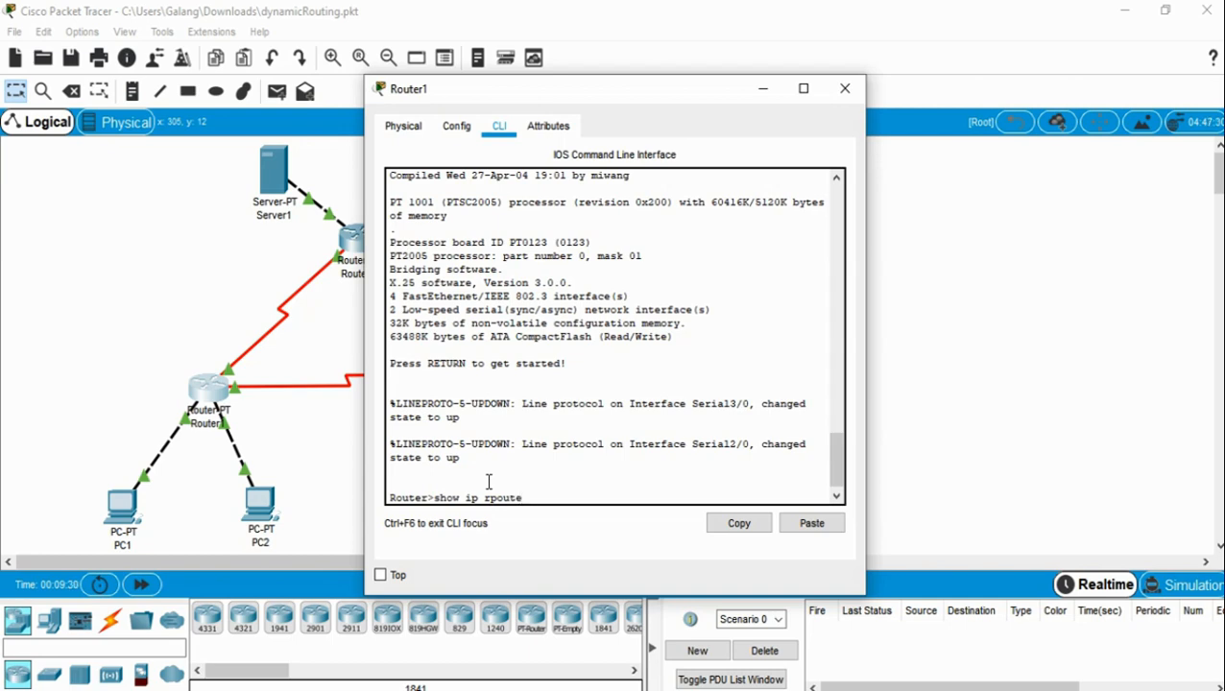
{"action": "type", "text": "show ip route"}
{"action": "key", "text": "Return"}
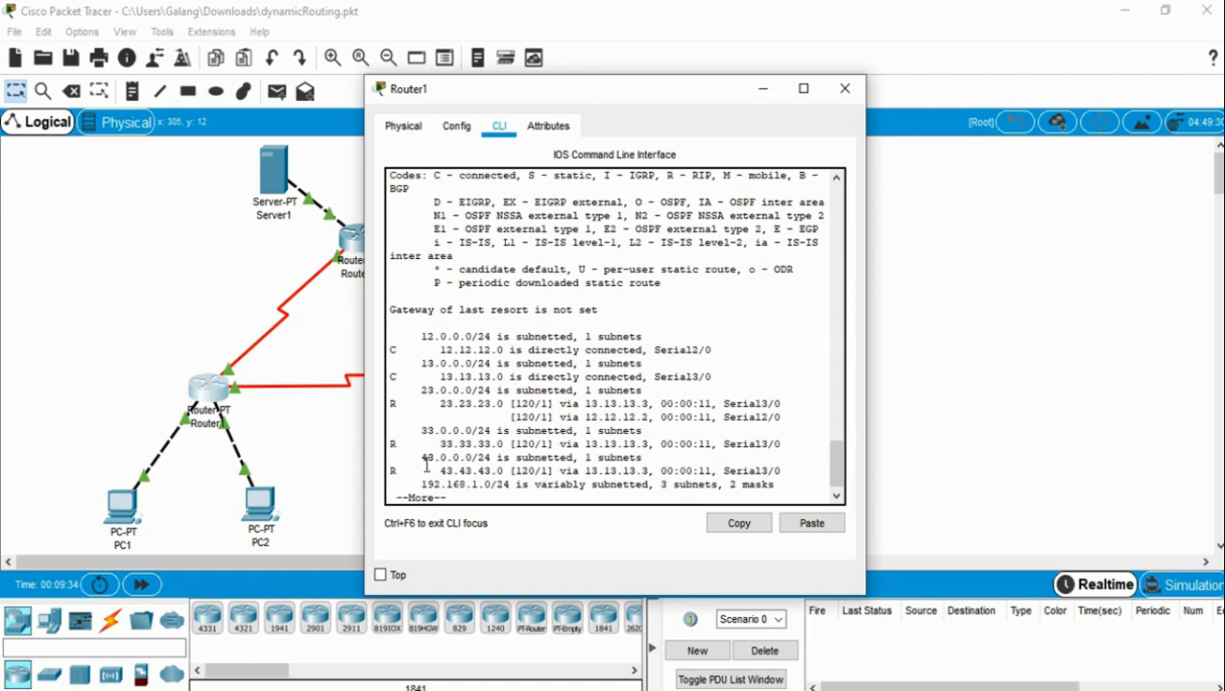
{"action": "left_click_drag", "start_coordinate": [835, 463], "coordinate": [842, 195]}
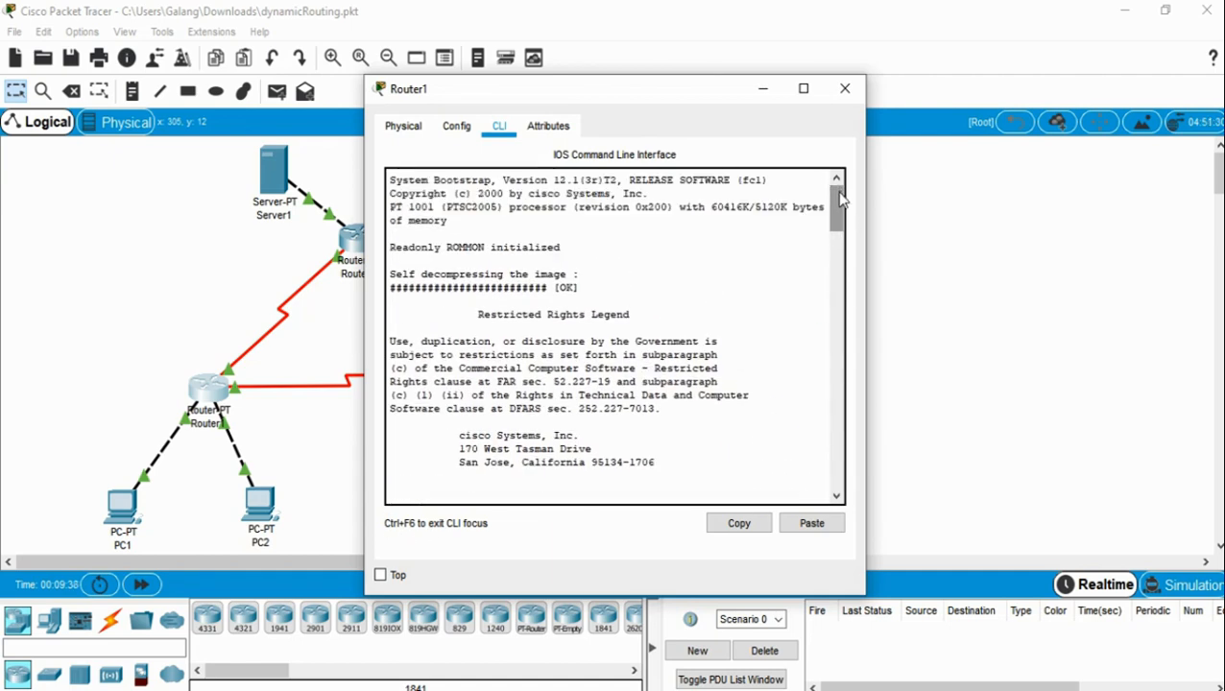
{"action": "scroll", "coordinate": [842, 202], "scroll_direction": "down", "scroll_amount": 20}
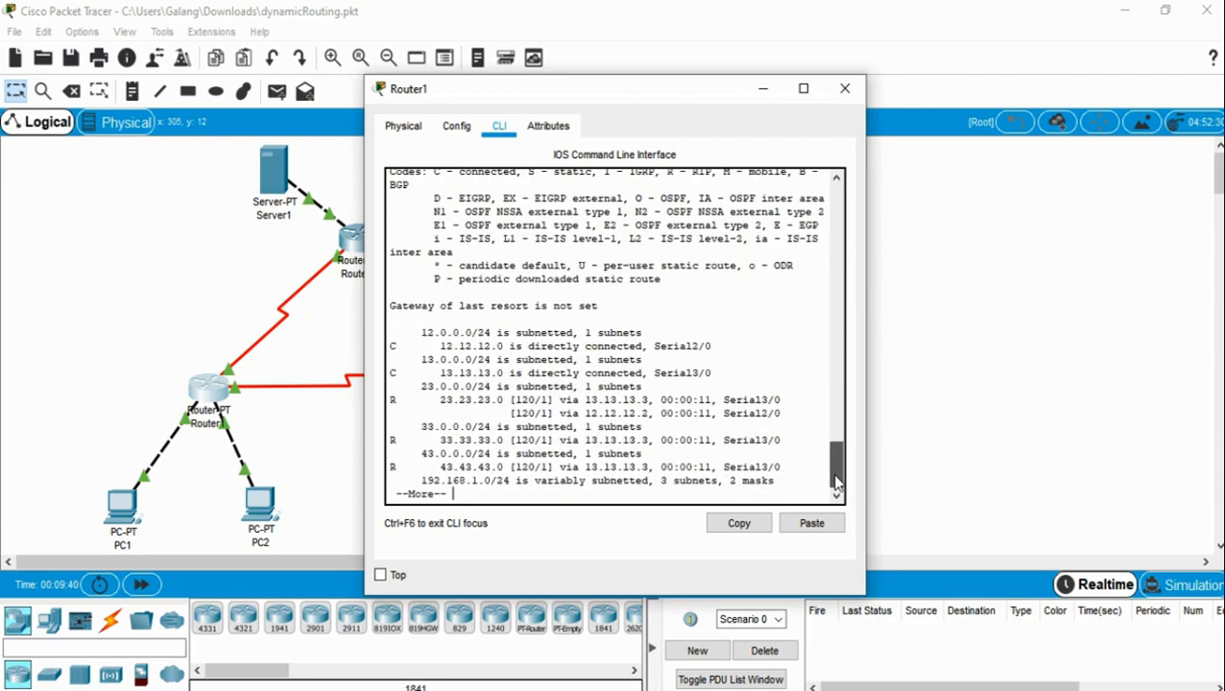
{"action": "left_click", "coordinate": [845, 88]}
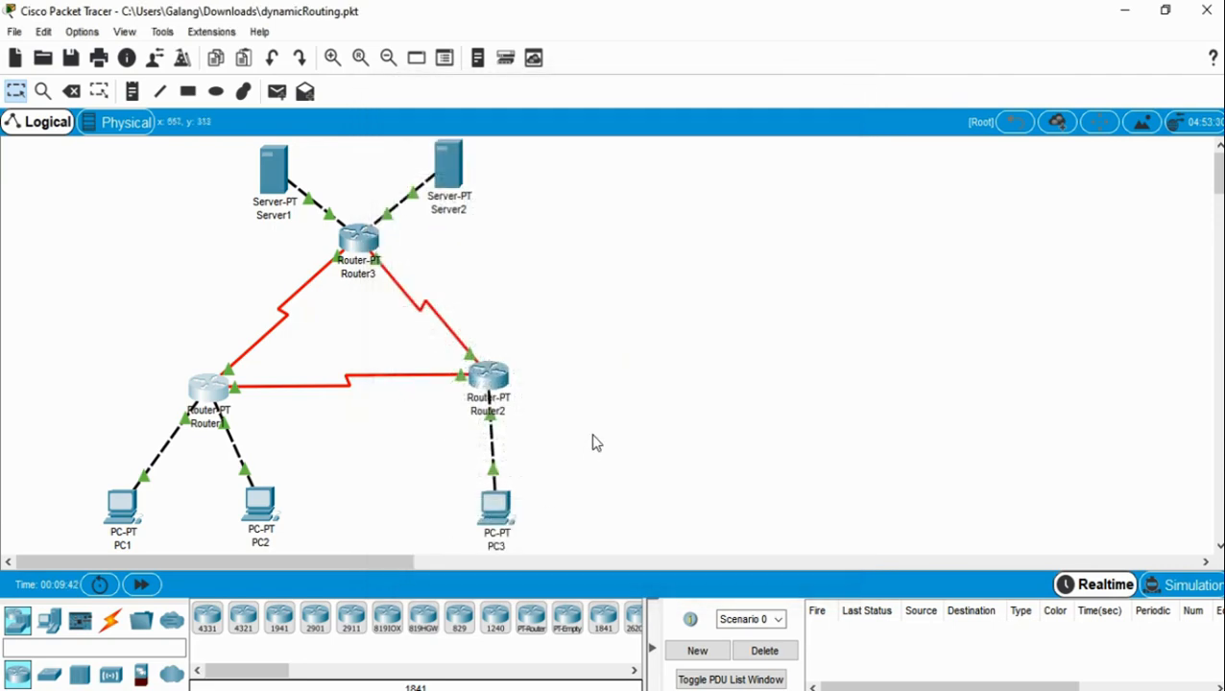
- Check Router2's routing table with "show ip route" on its command line and close the window
{"action": "left_click", "coordinate": [503, 389]}
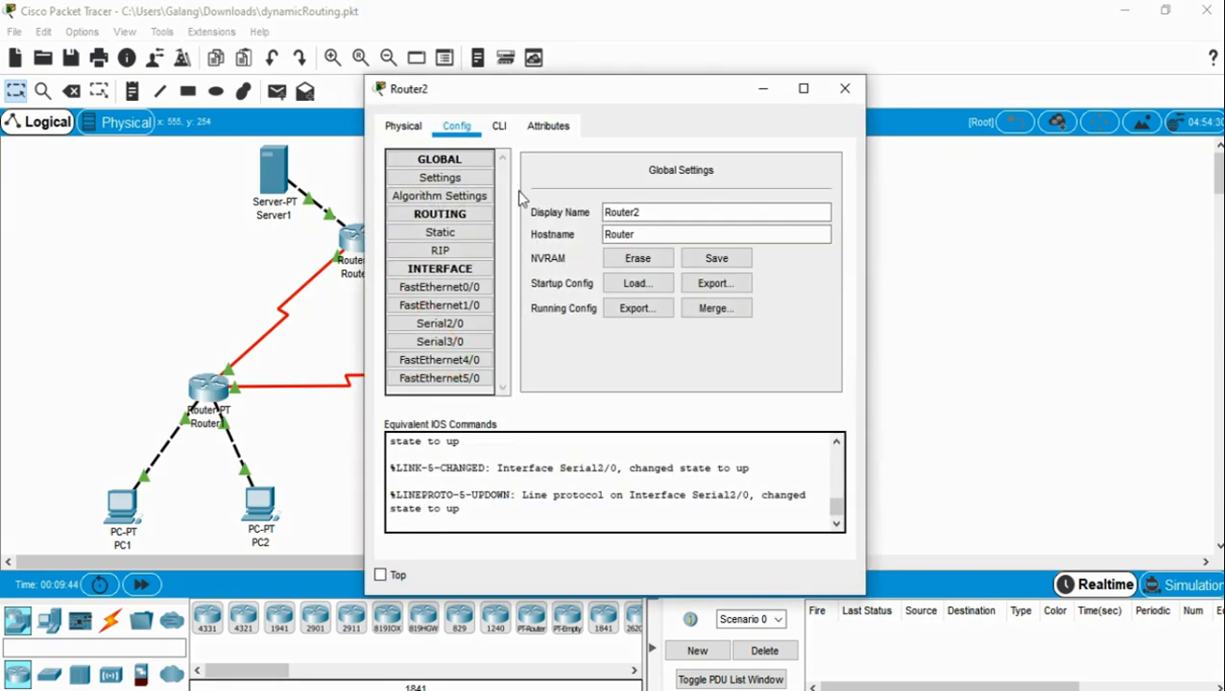
{"action": "left_click", "coordinate": [506, 132]}
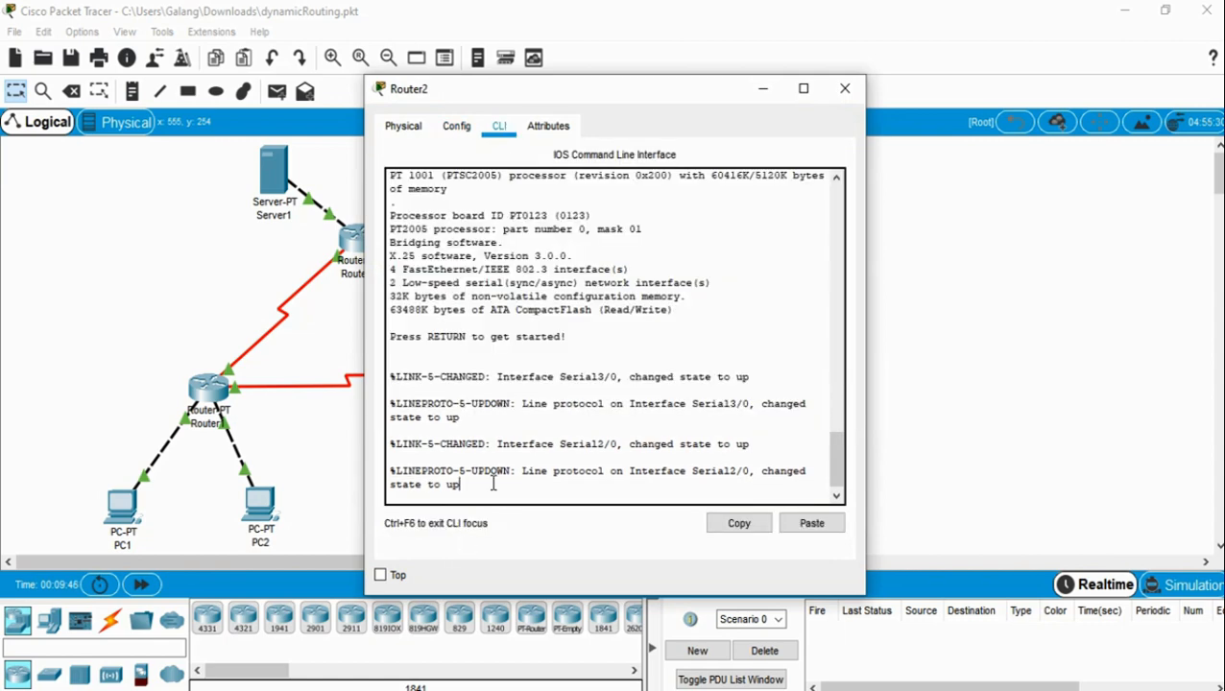
{"action": "key", "text": "Return"}
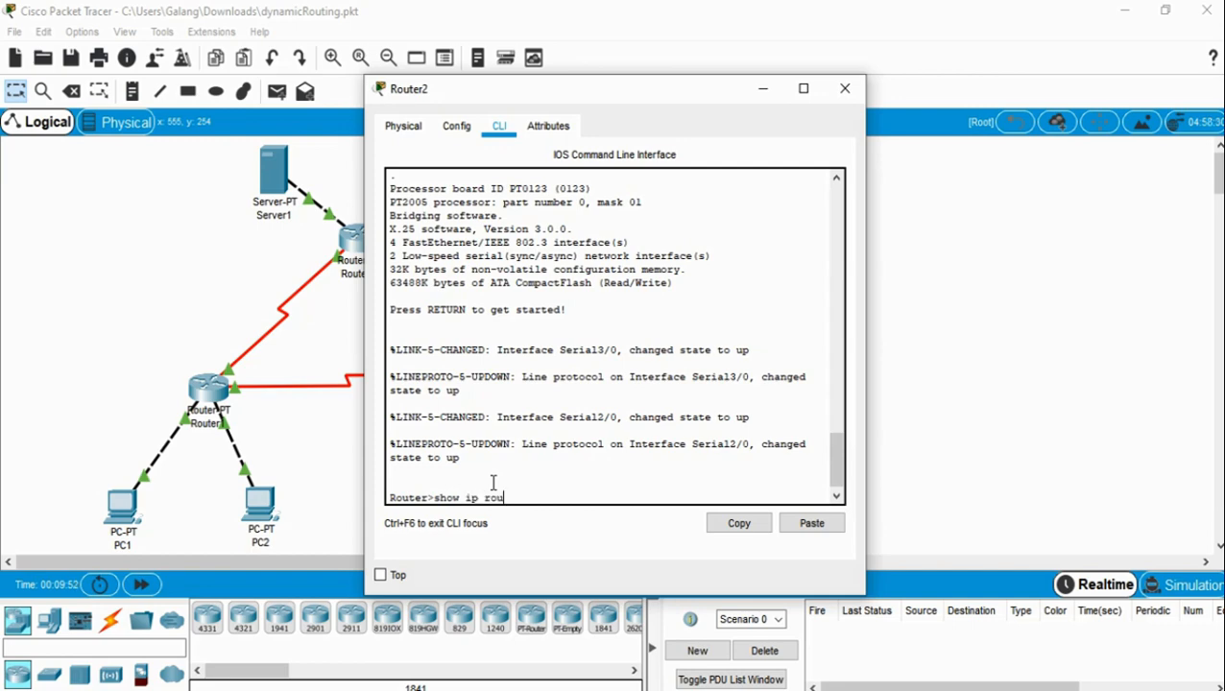
{"action": "type", "text": "show ip route"}
{"action": "key", "text": "Return"}
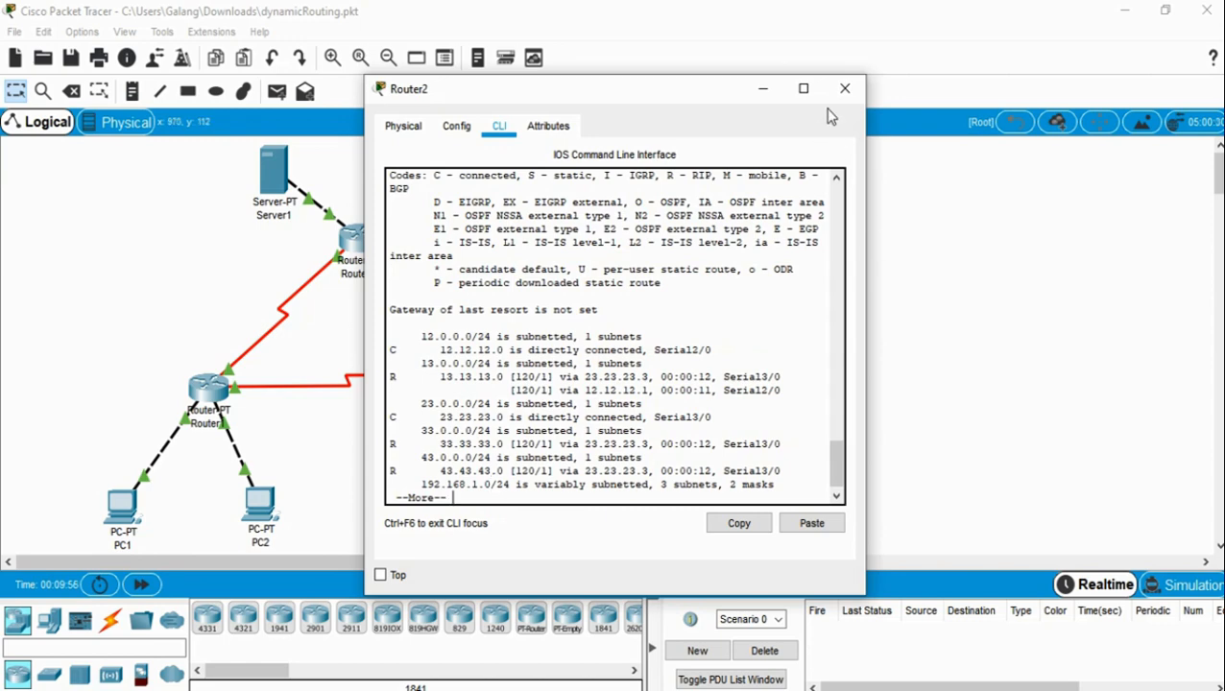
{"action": "left_click", "coordinate": [845, 88]}
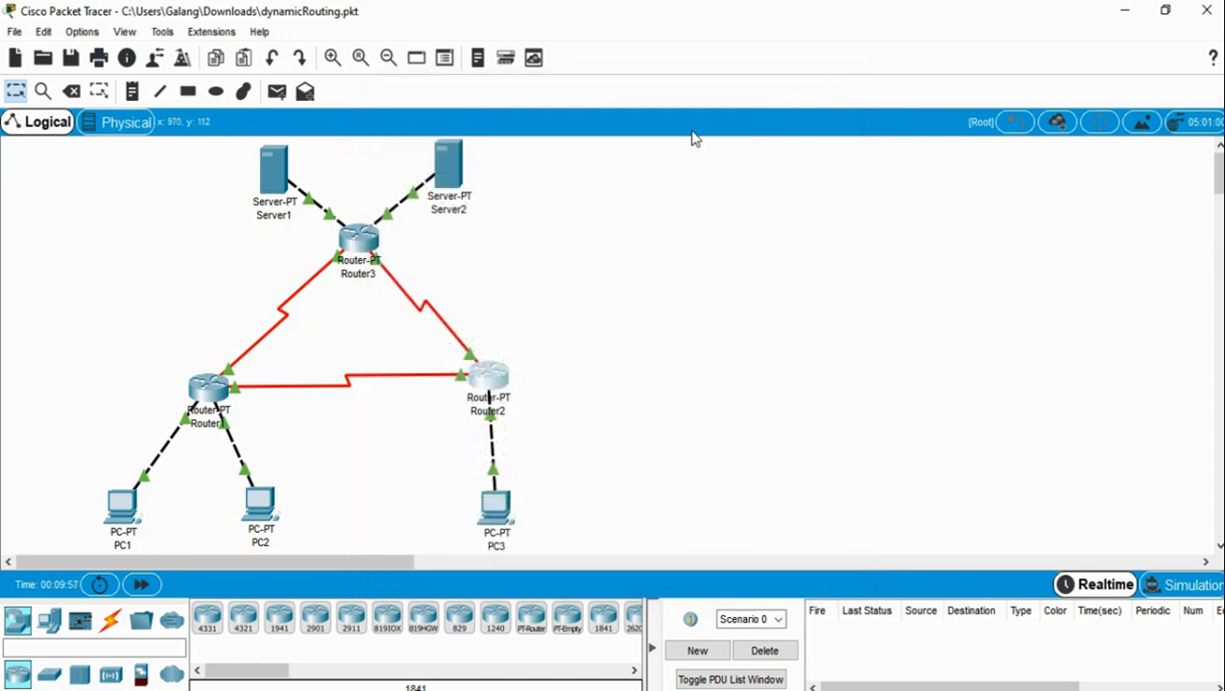
- Run "show ip route" on Router3's command line to check its routing table, and close the window
{"action": "left_click", "coordinate": [361, 238]}
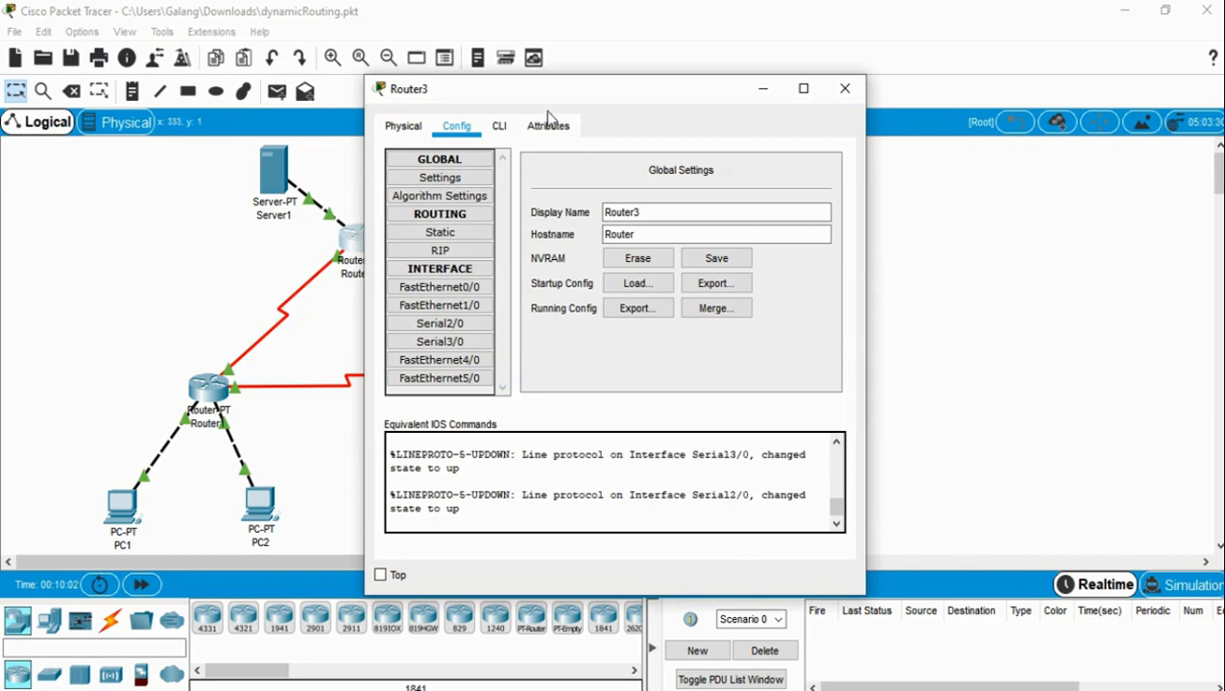
{"action": "left_click", "coordinate": [497, 132]}
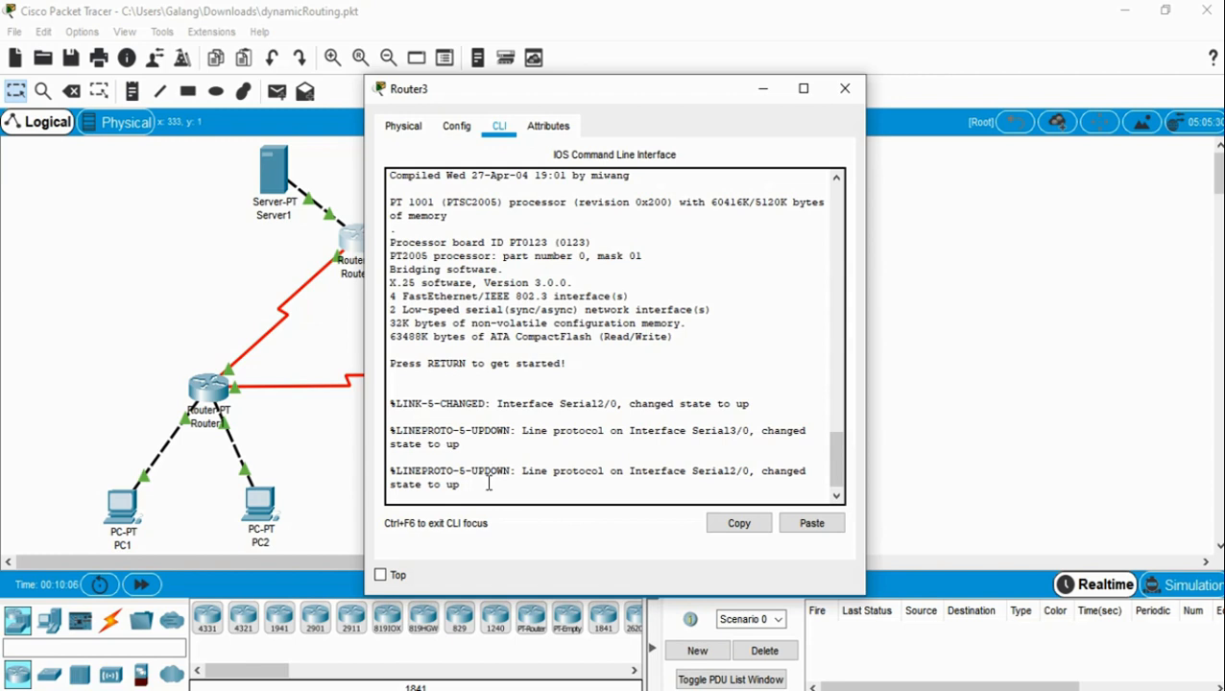
{"action": "key", "text": "Return"}
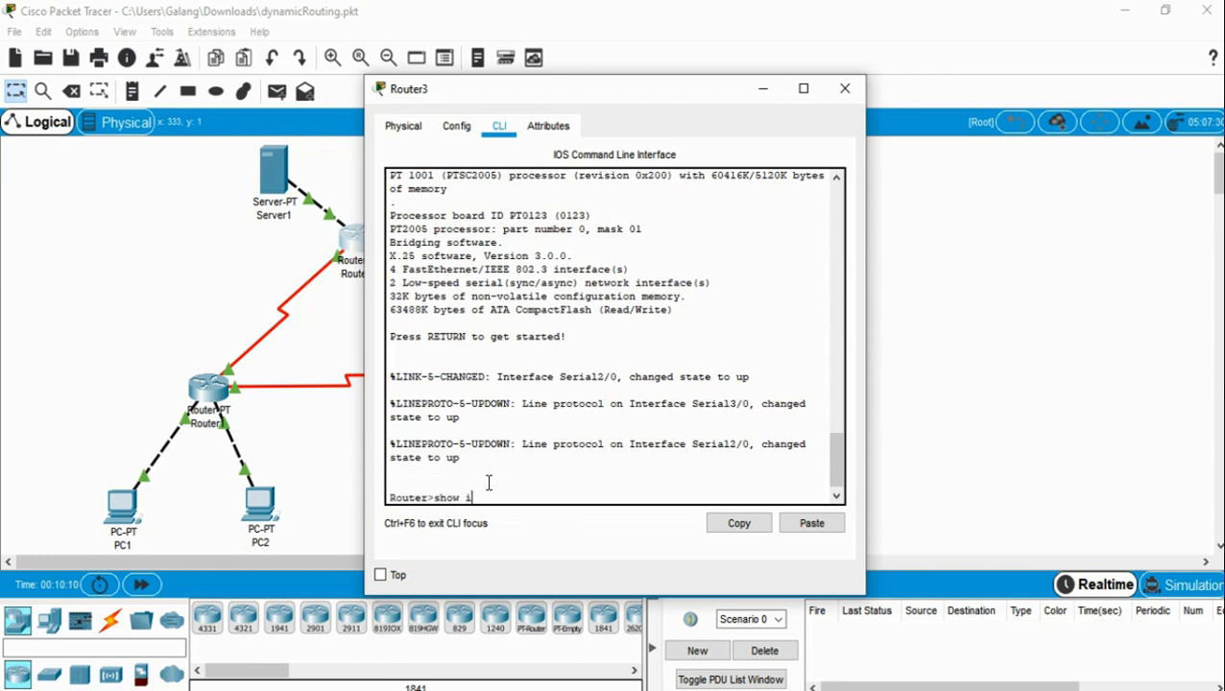
{"action": "type", "text": "show ip route"}
{"action": "left_click", "coordinate": [839, 86]}
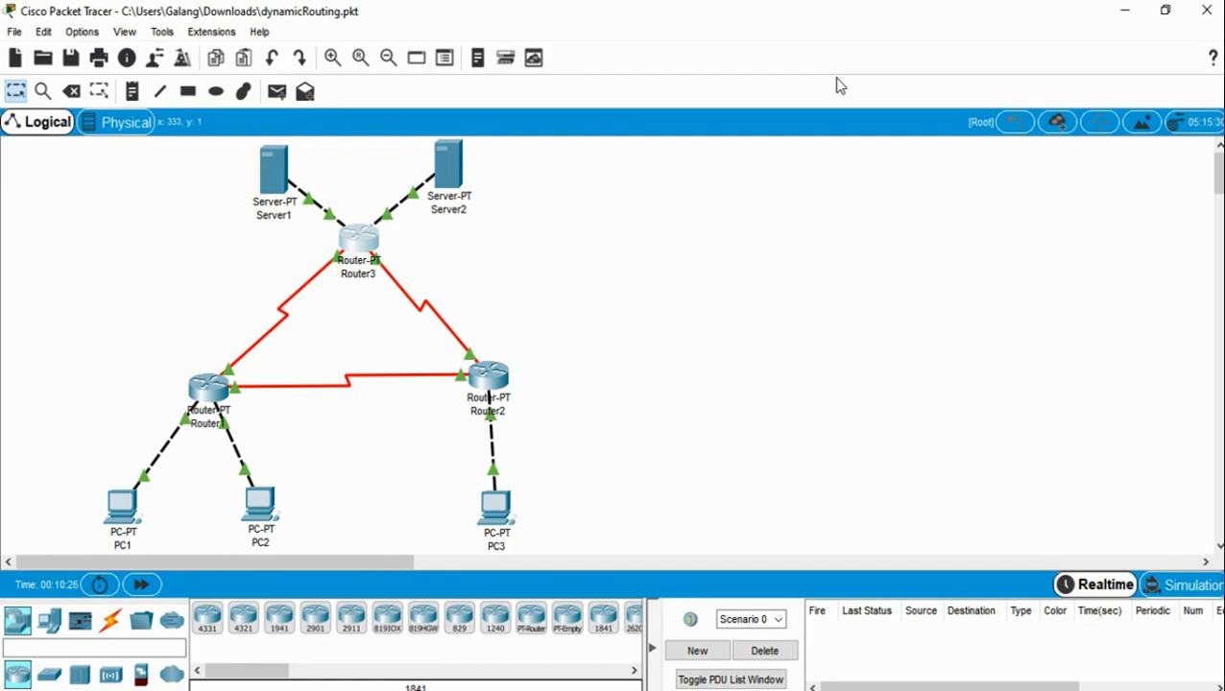
- In Simulation mode, step a simple PDU from PC1 to PC2 through the network and clear the test
{"action": "left_click", "coordinate": [1164, 597]}
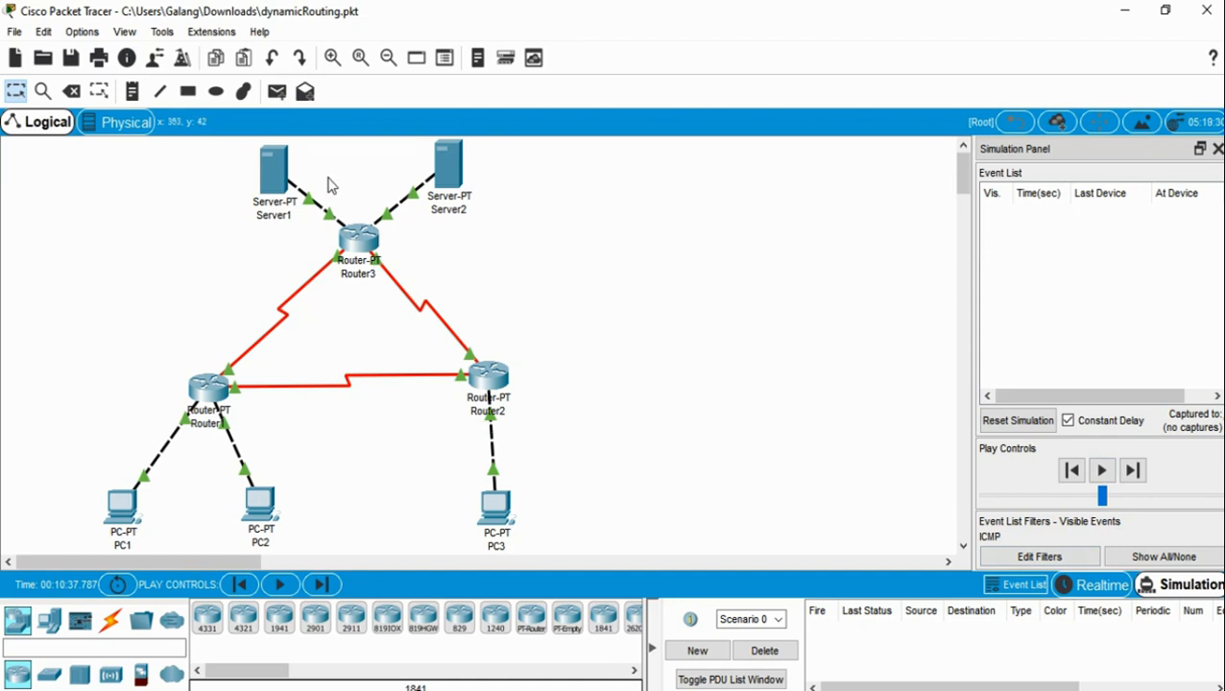
{"action": "left_click", "coordinate": [277, 93]}
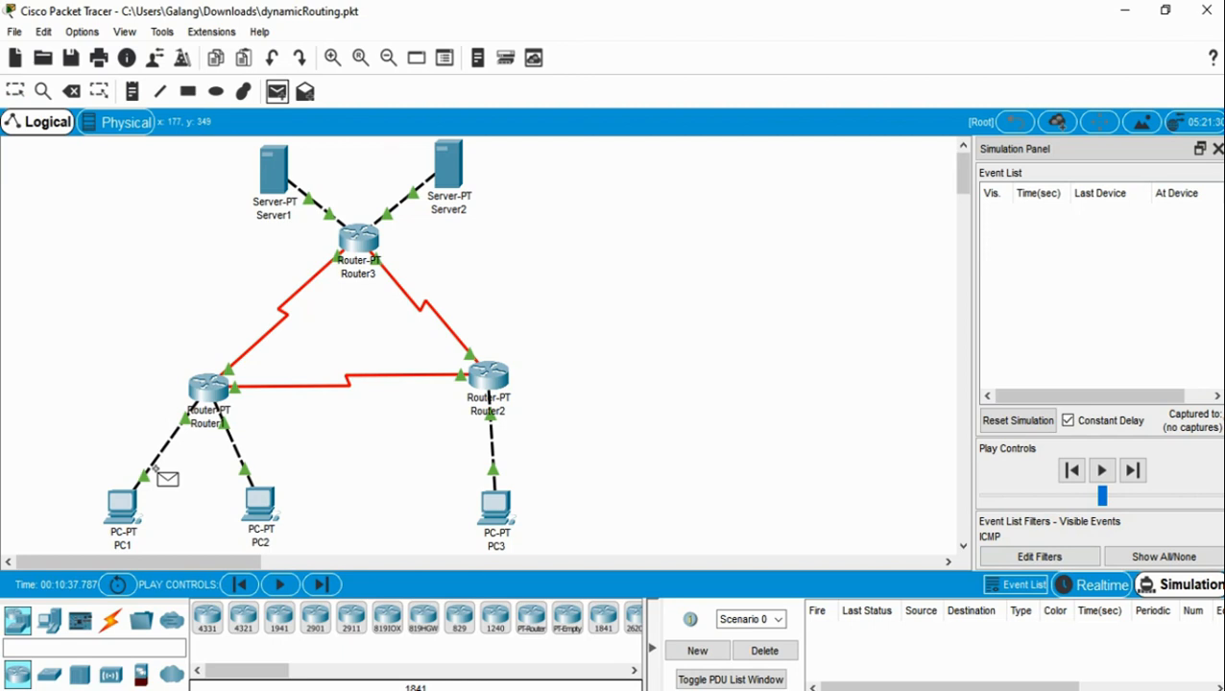
{"action": "left_click", "coordinate": [123, 505]}
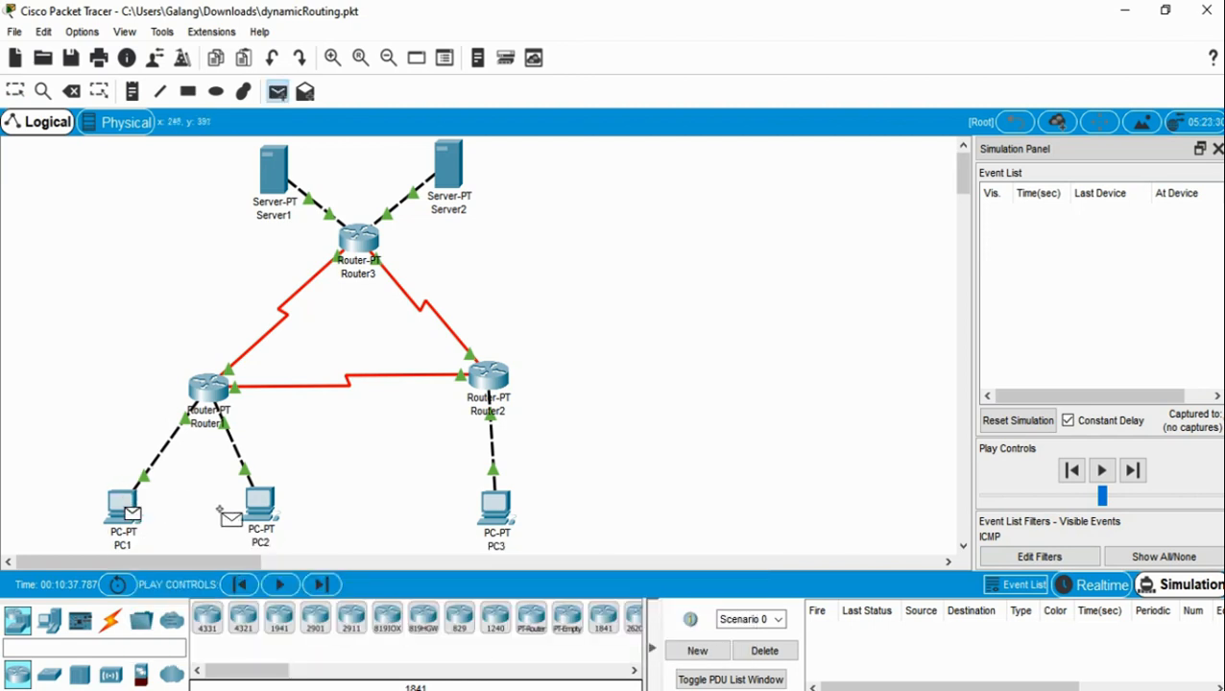
{"action": "left_click", "coordinate": [259, 501]}
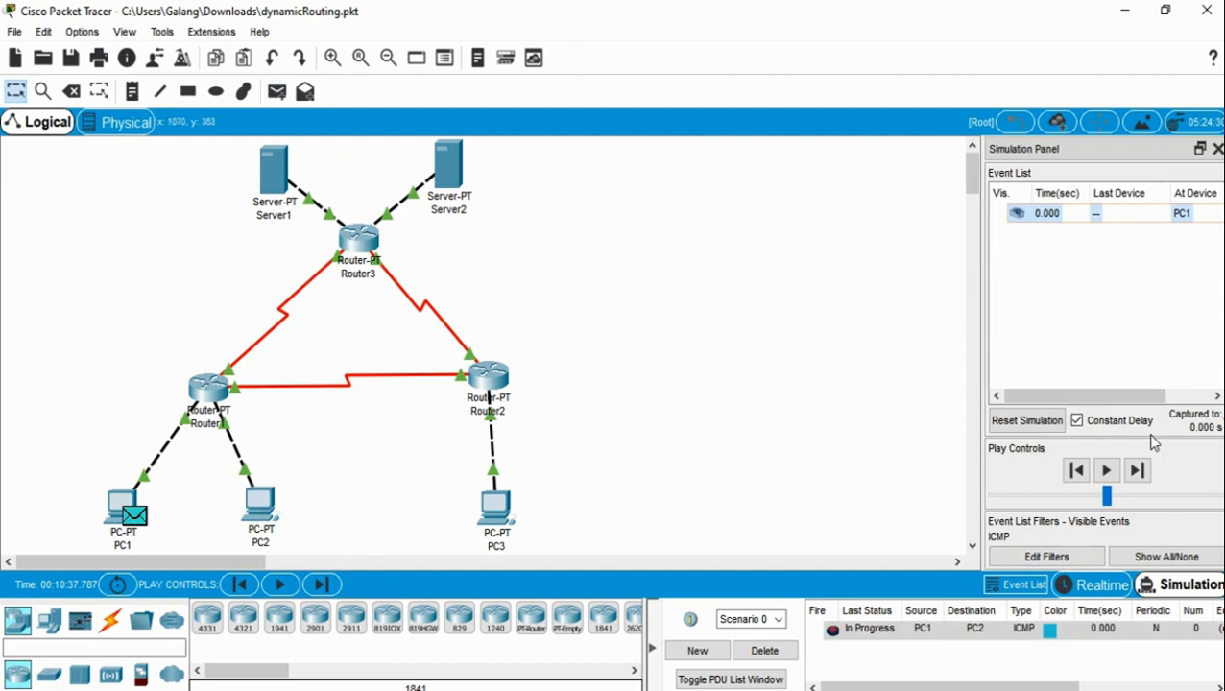
{"action": "left_click", "coordinate": [1140, 473]}
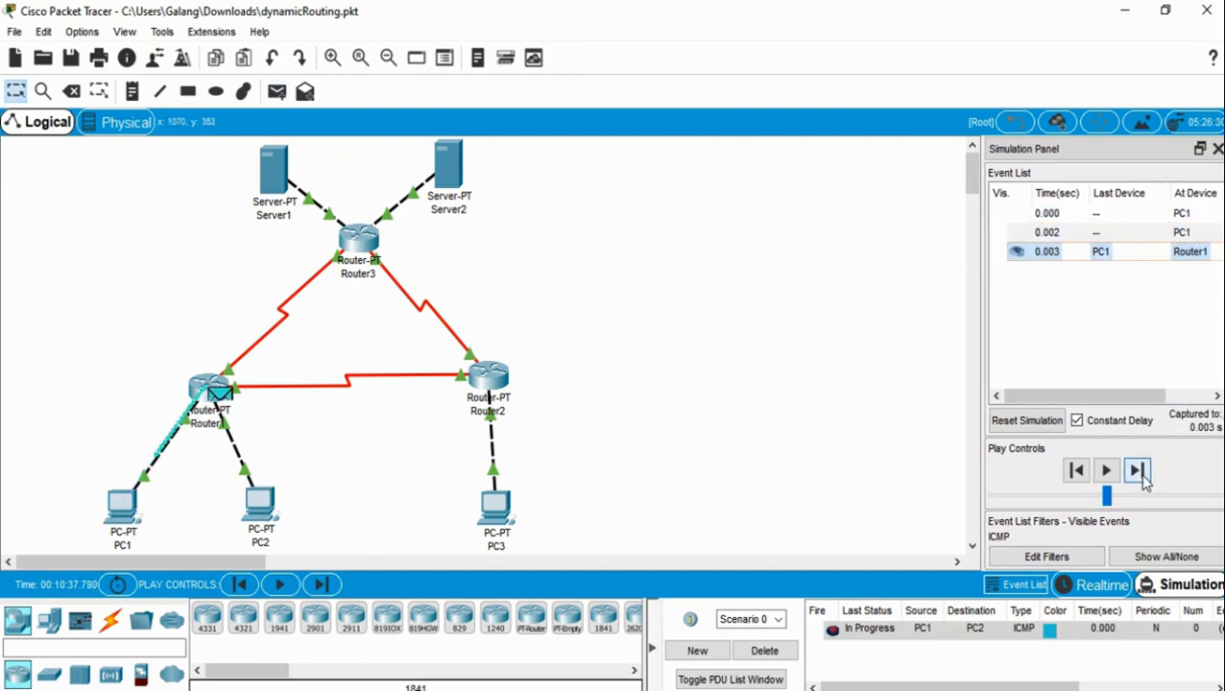
{"action": "left_click", "coordinate": [1142, 477]}
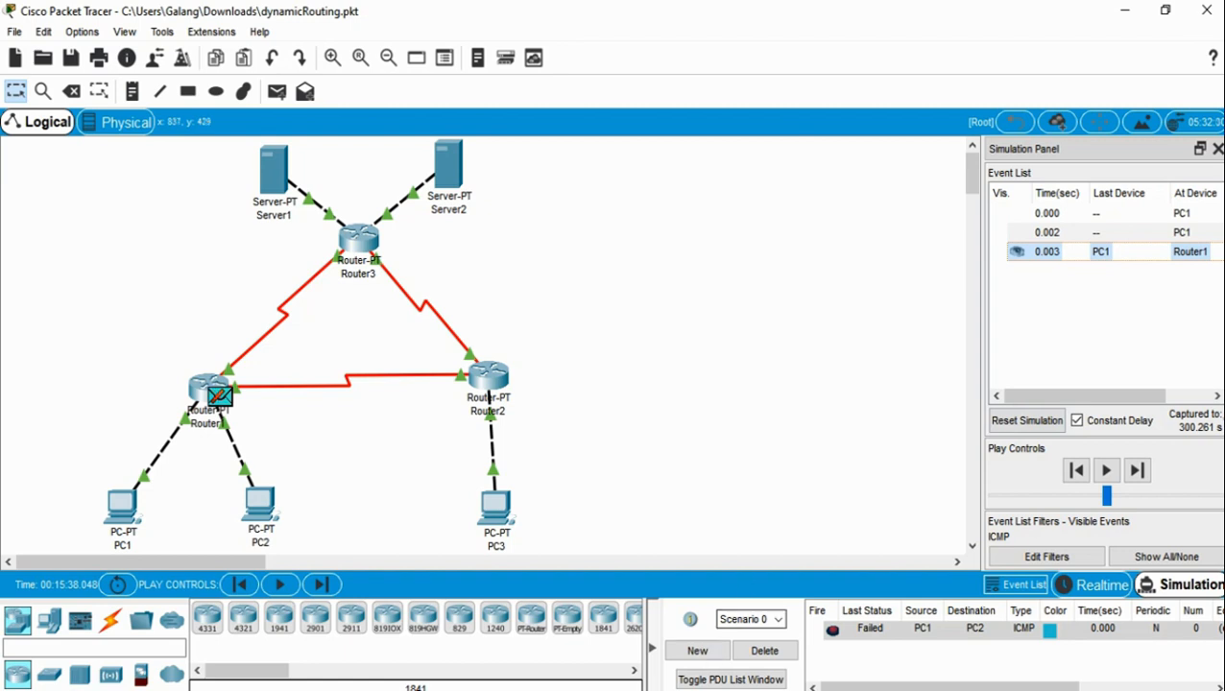
{"action": "left_click", "coordinate": [1026, 432]}
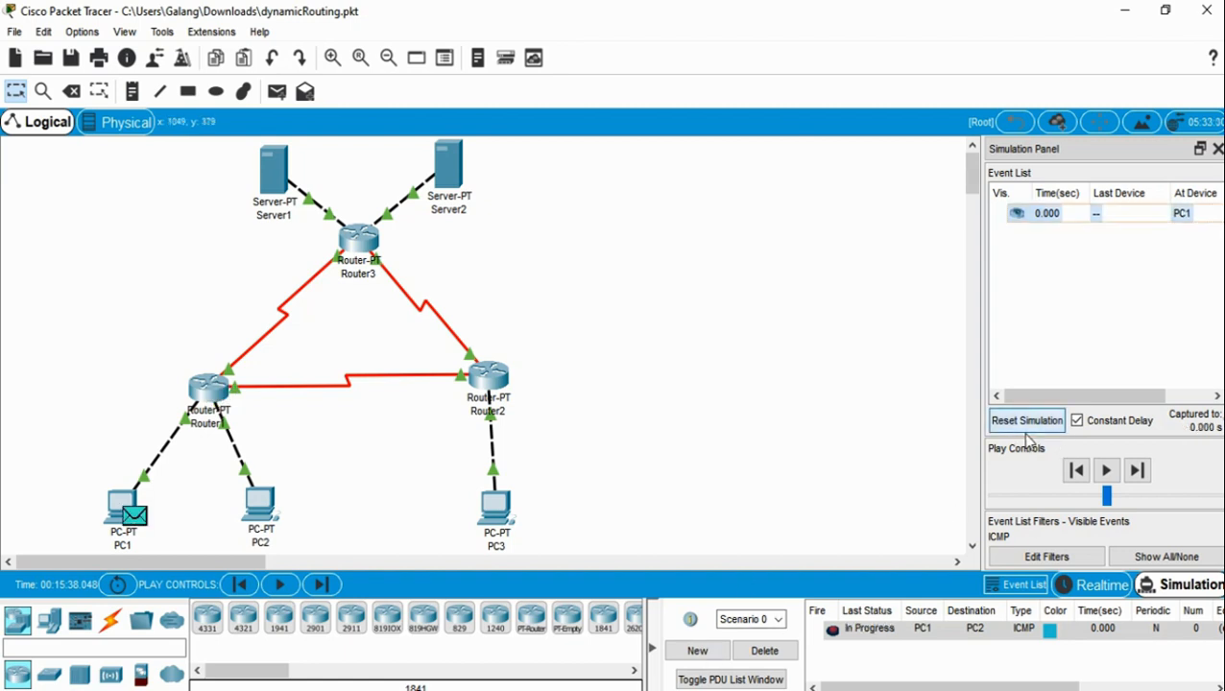
{"action": "left_click", "coordinate": [765, 653]}
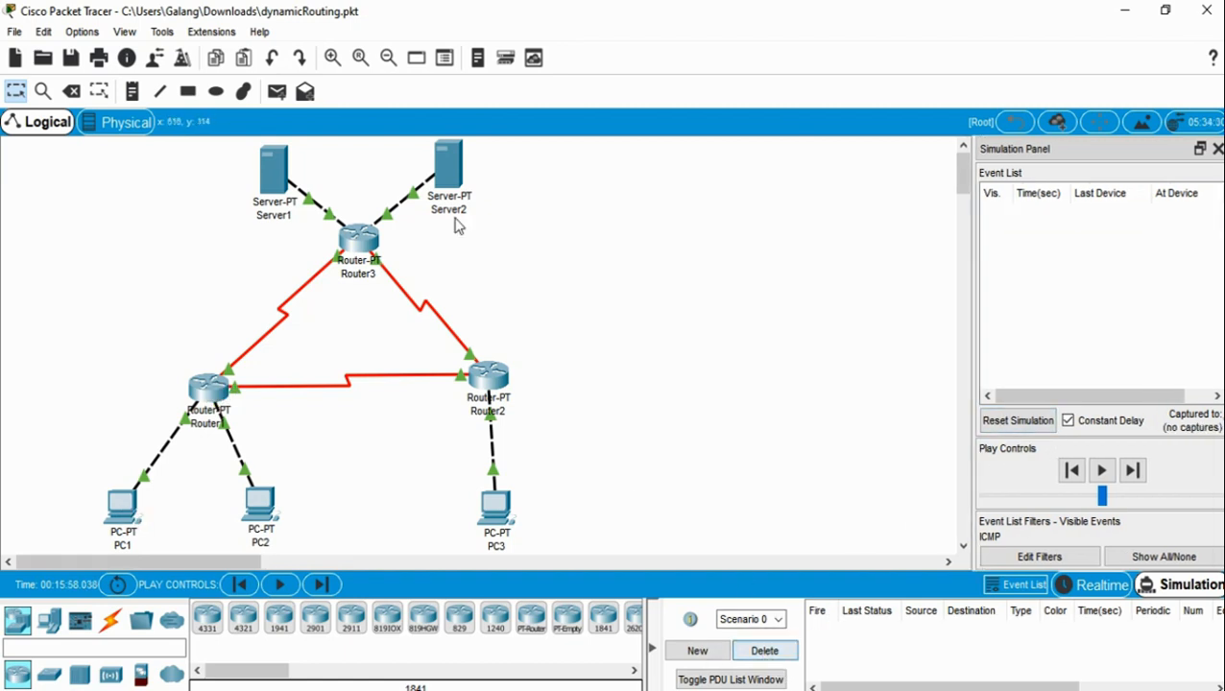
- Repeat the simple PDU test from PC1 to PC2 hop by hop until the reply returns, and reset the simulation
{"action": "left_click", "coordinate": [279, 96]}
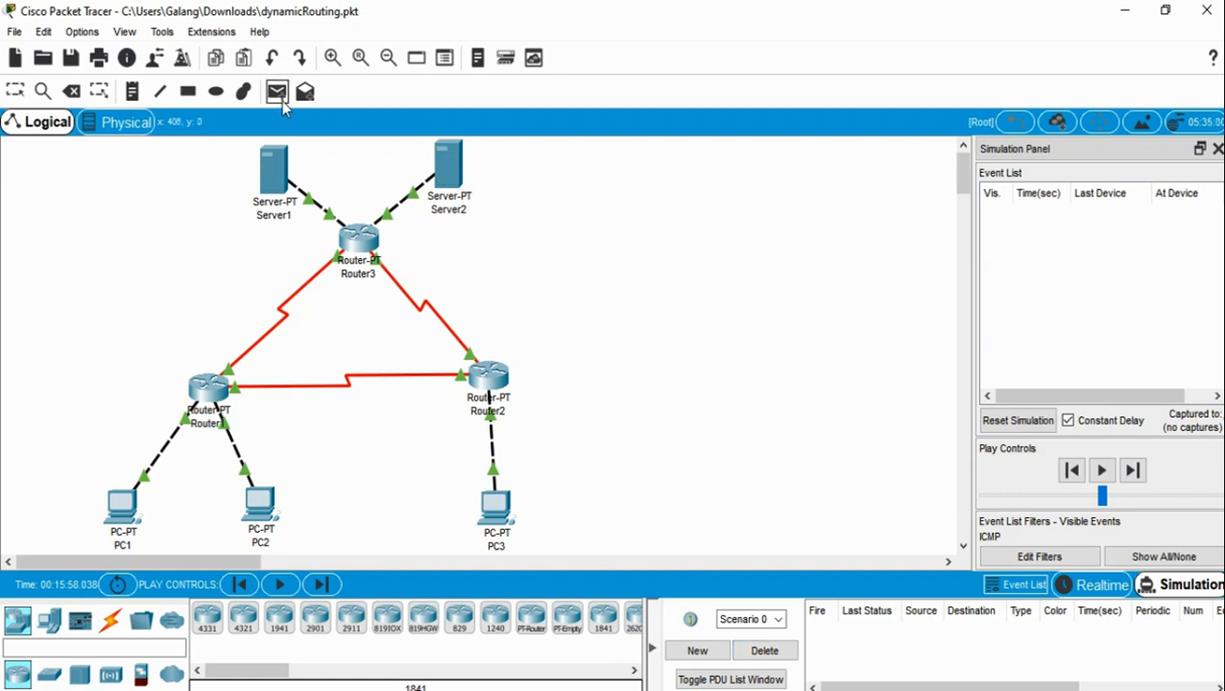
{"action": "left_click", "coordinate": [124, 509]}
{"action": "left_click", "coordinate": [264, 504]}
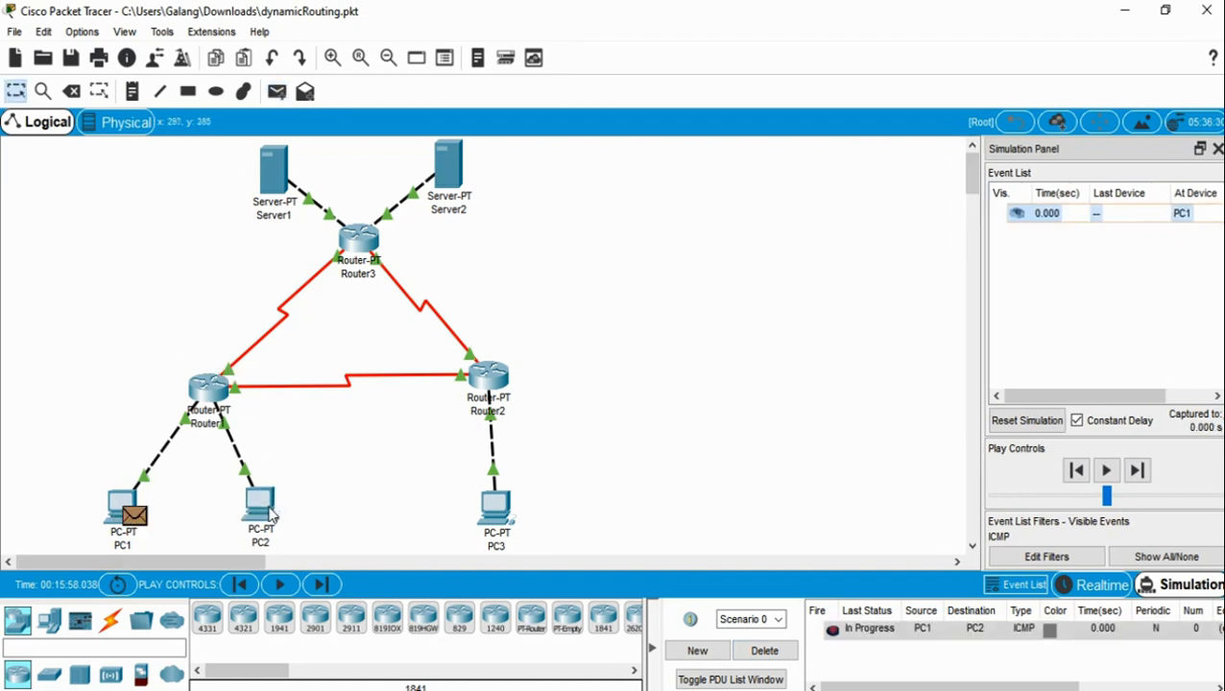
{"action": "left_click", "coordinate": [1137, 471]}
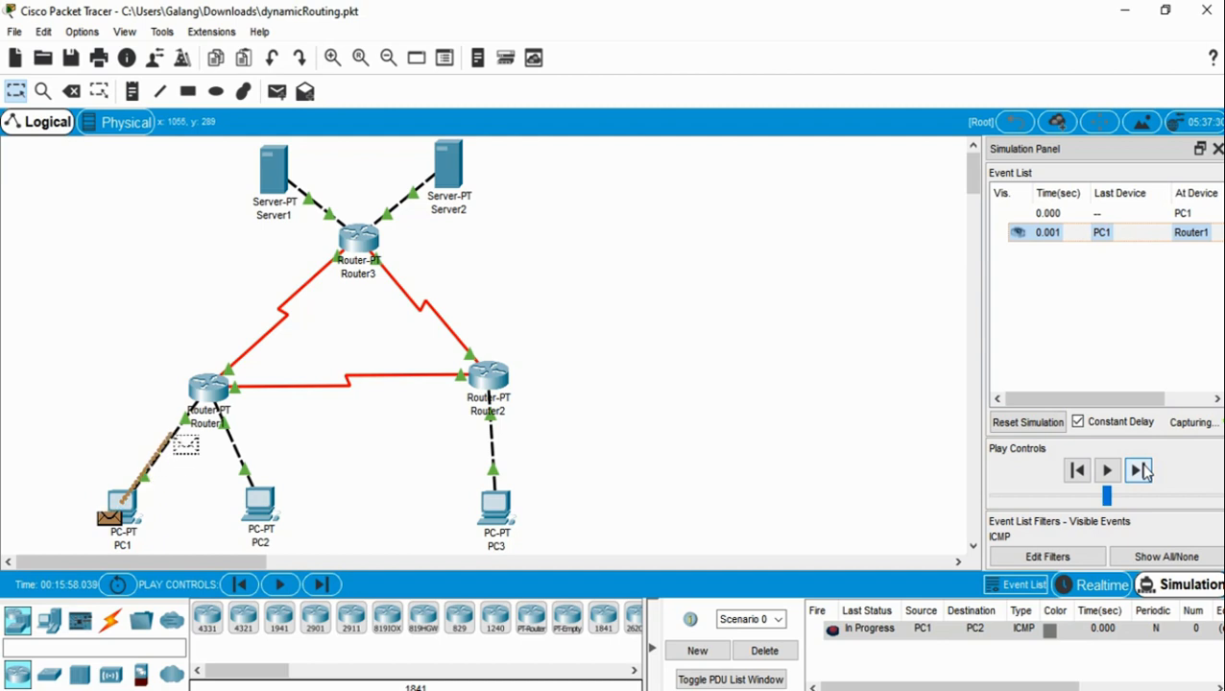
{"action": "left_click", "coordinate": [1140, 470]}
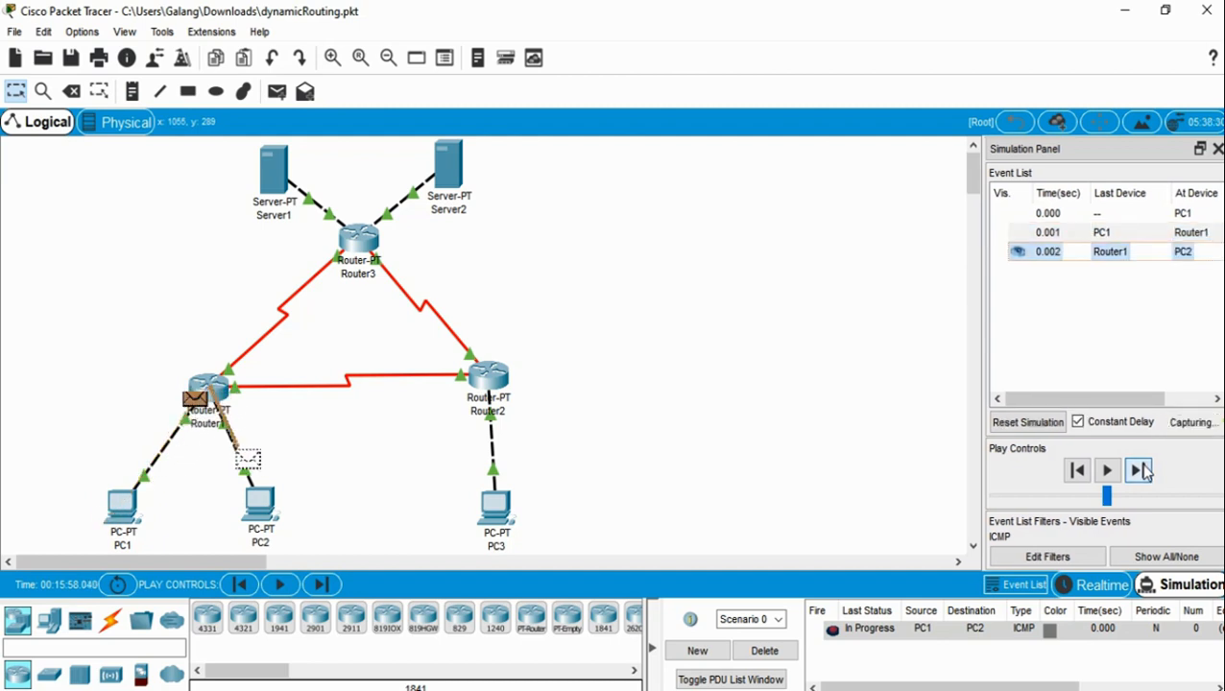
{"action": "left_click", "coordinate": [1139, 471]}
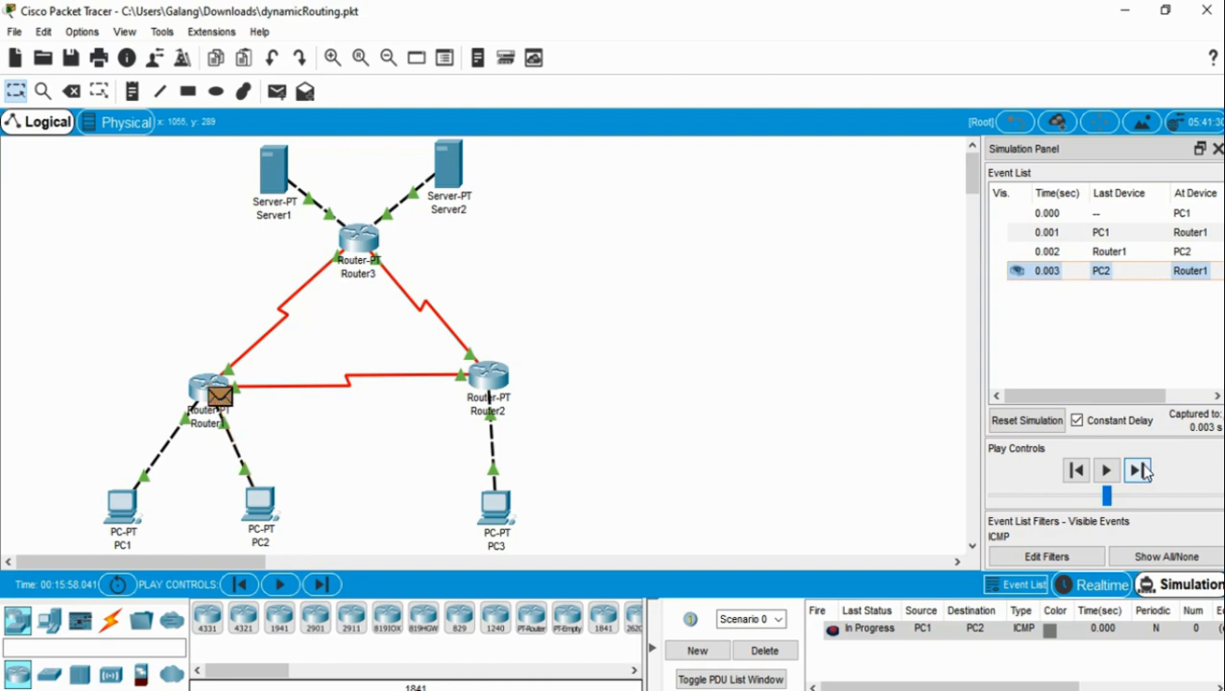
{"action": "left_click", "coordinate": [1140, 471]}
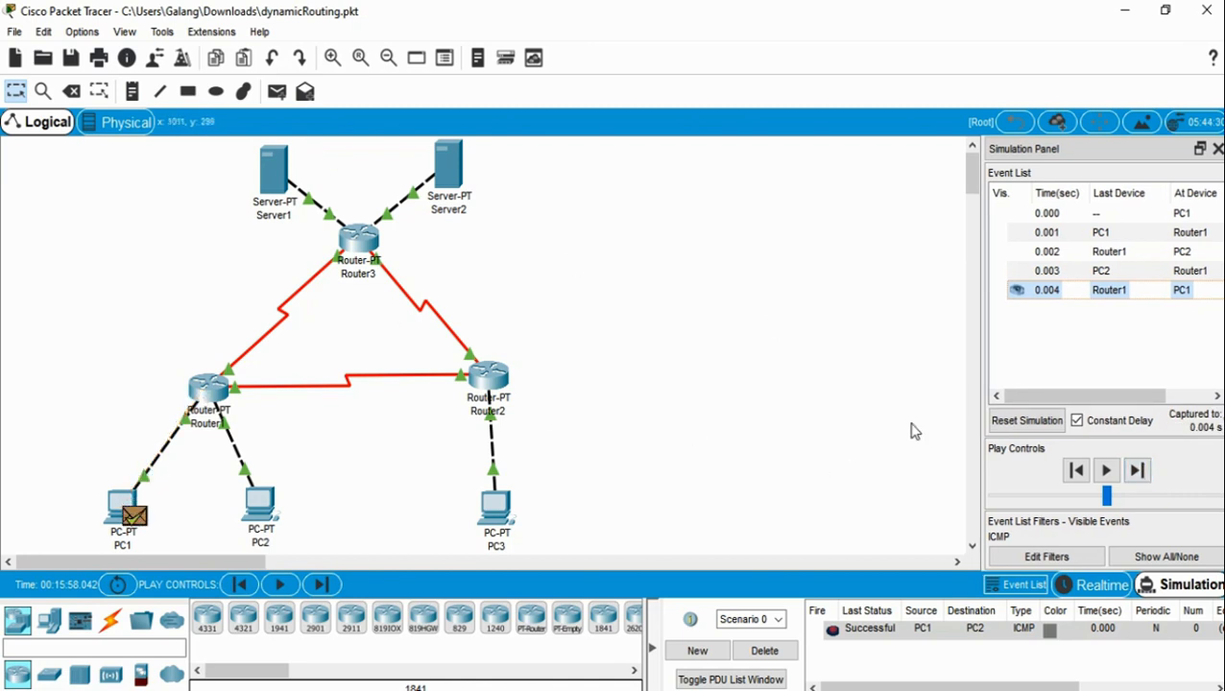
{"action": "left_click", "coordinate": [768, 653]}
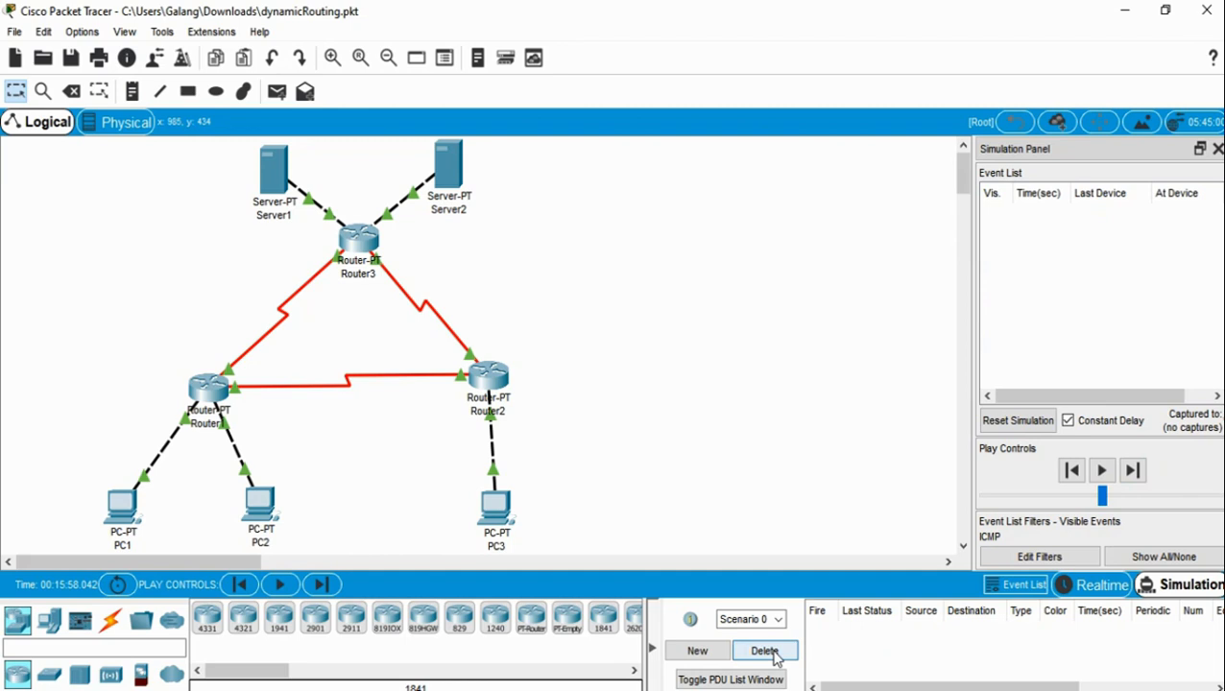
{"action": "left_click", "coordinate": [1020, 428]}
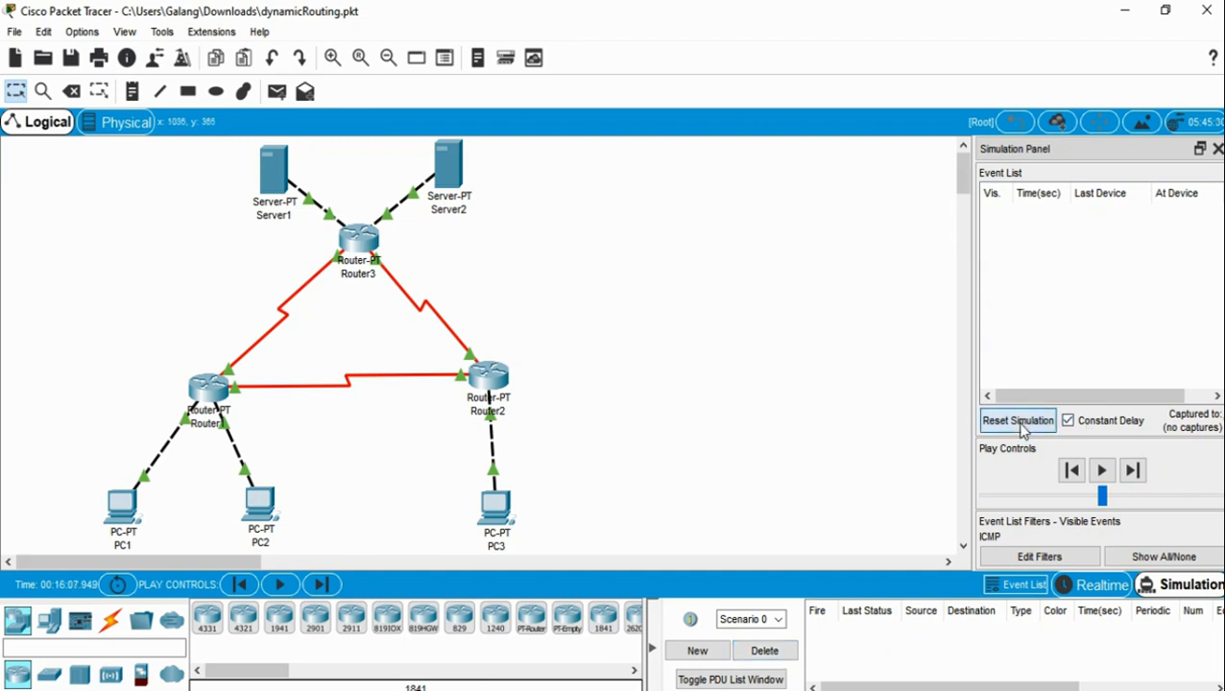
{"action": "left_click", "coordinate": [285, 91]}
{"action": "left_click", "coordinate": [125, 519]}
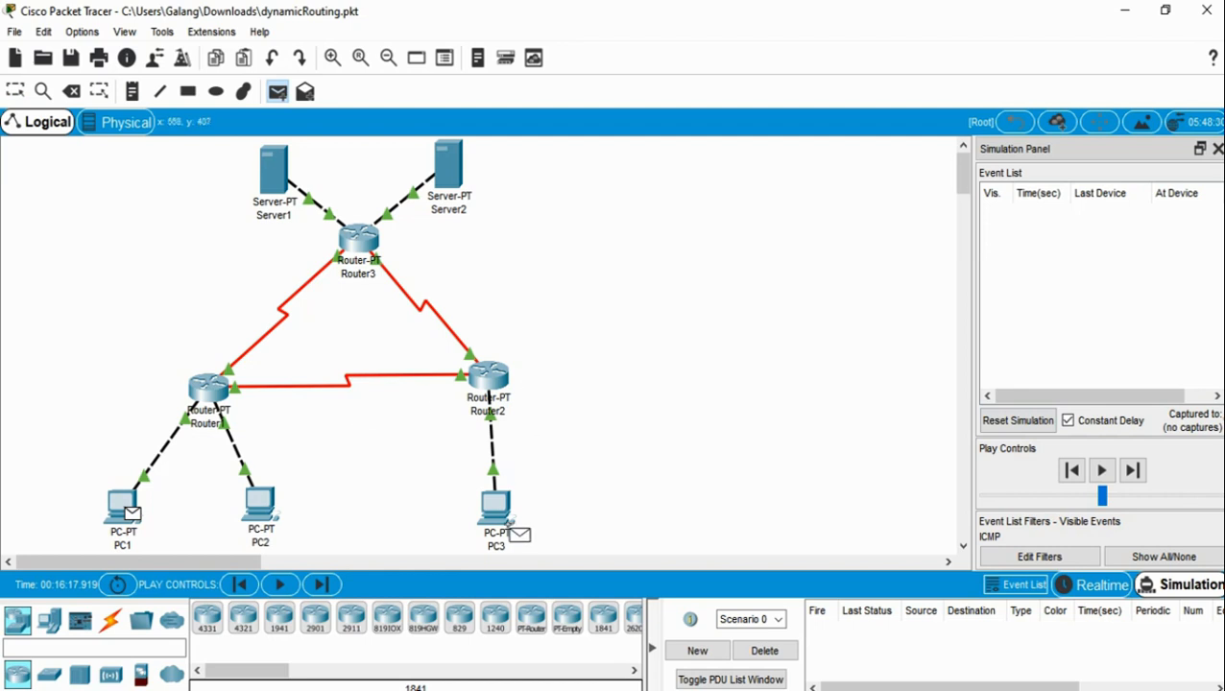
{"action": "left_click", "coordinate": [512, 533]}
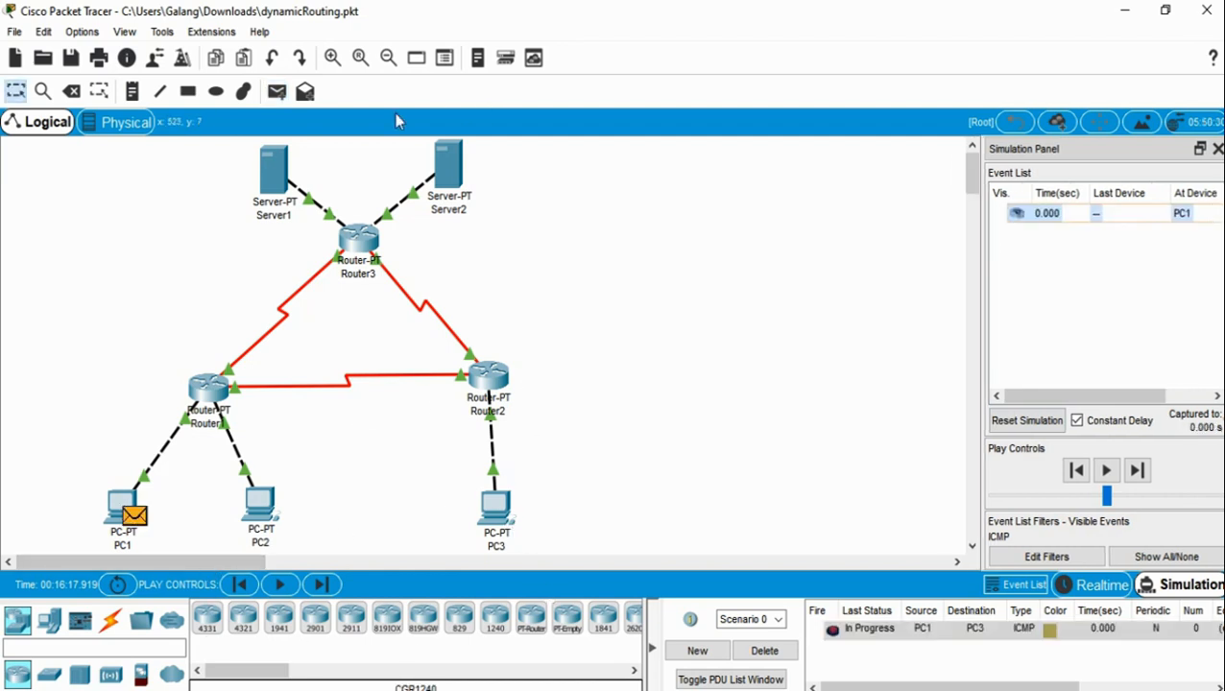
{"action": "left_click", "coordinate": [1055, 429]}
{"action": "left_click", "coordinate": [785, 650]}
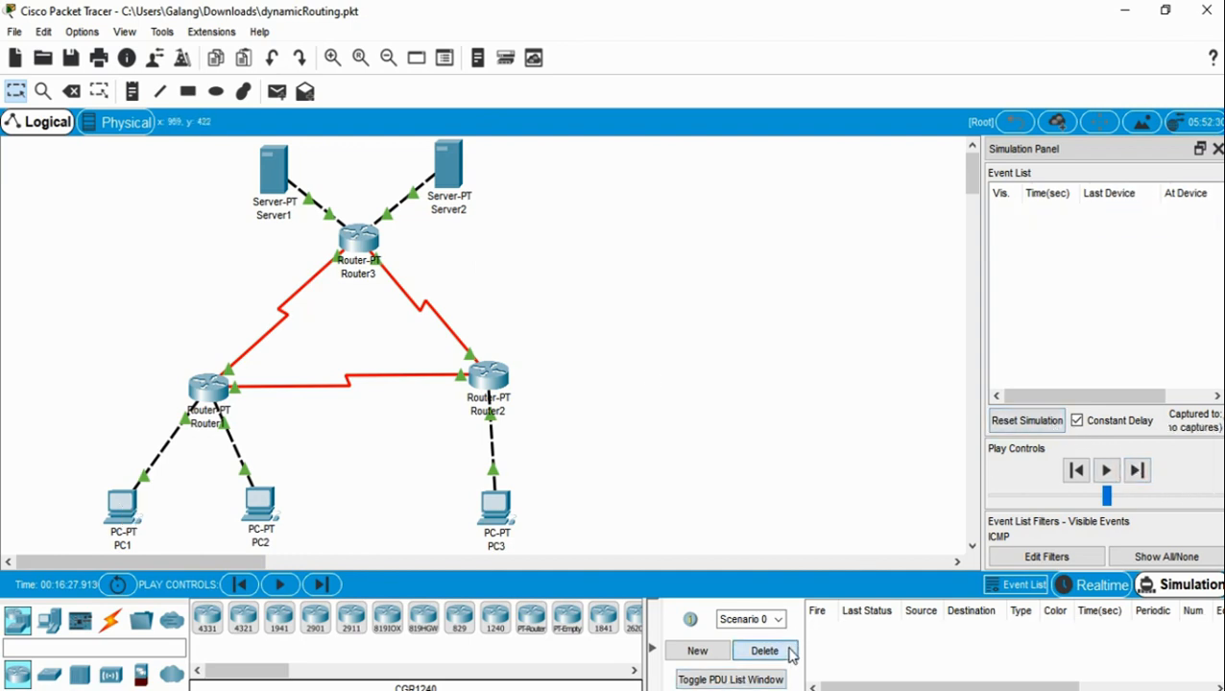
- Send a simple PDU from PC1 to PC3, step it hop by hop until the reply returns, and clear the test
{"action": "left_click", "coordinate": [277, 91]}
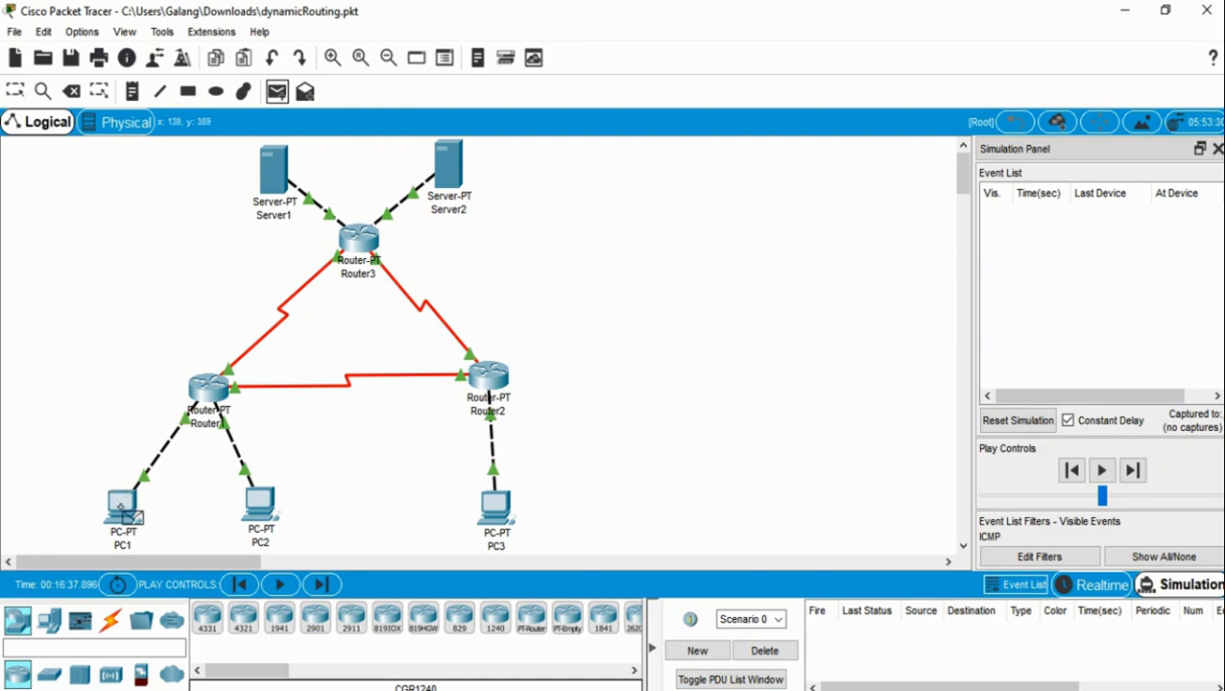
{"action": "left_click", "coordinate": [131, 516]}
{"action": "left_click", "coordinate": [495, 507]}
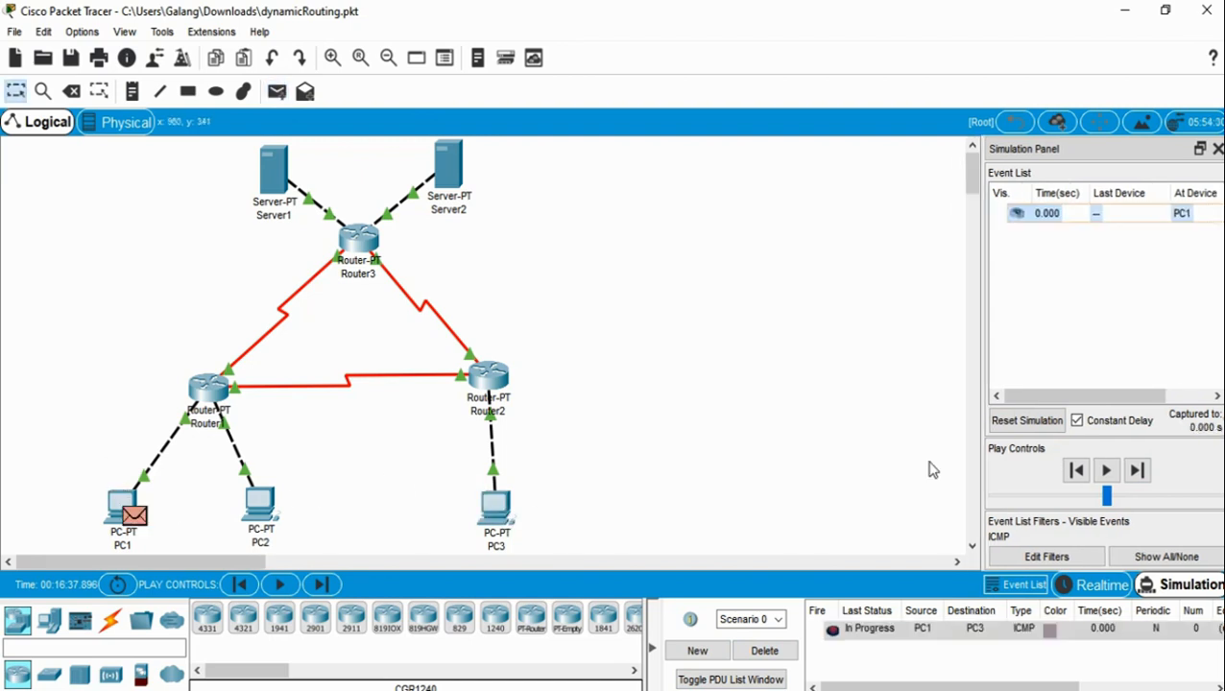
{"action": "left_click", "coordinate": [1138, 474]}
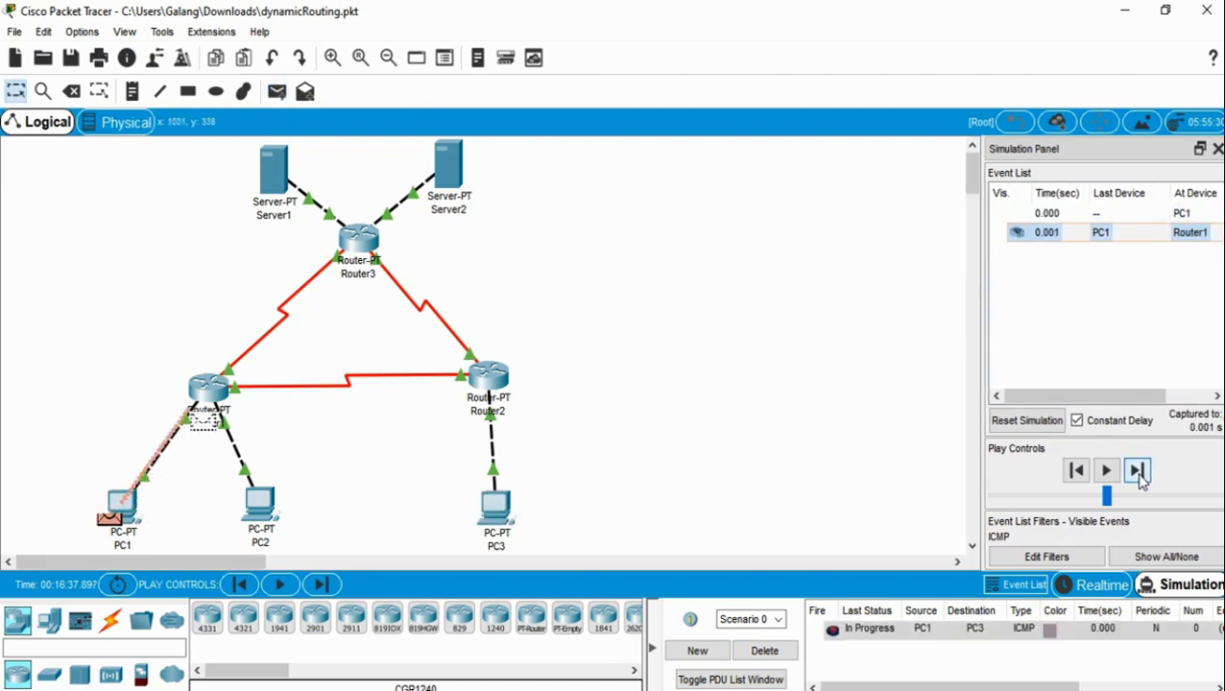
{"action": "left_click", "coordinate": [1139, 472]}
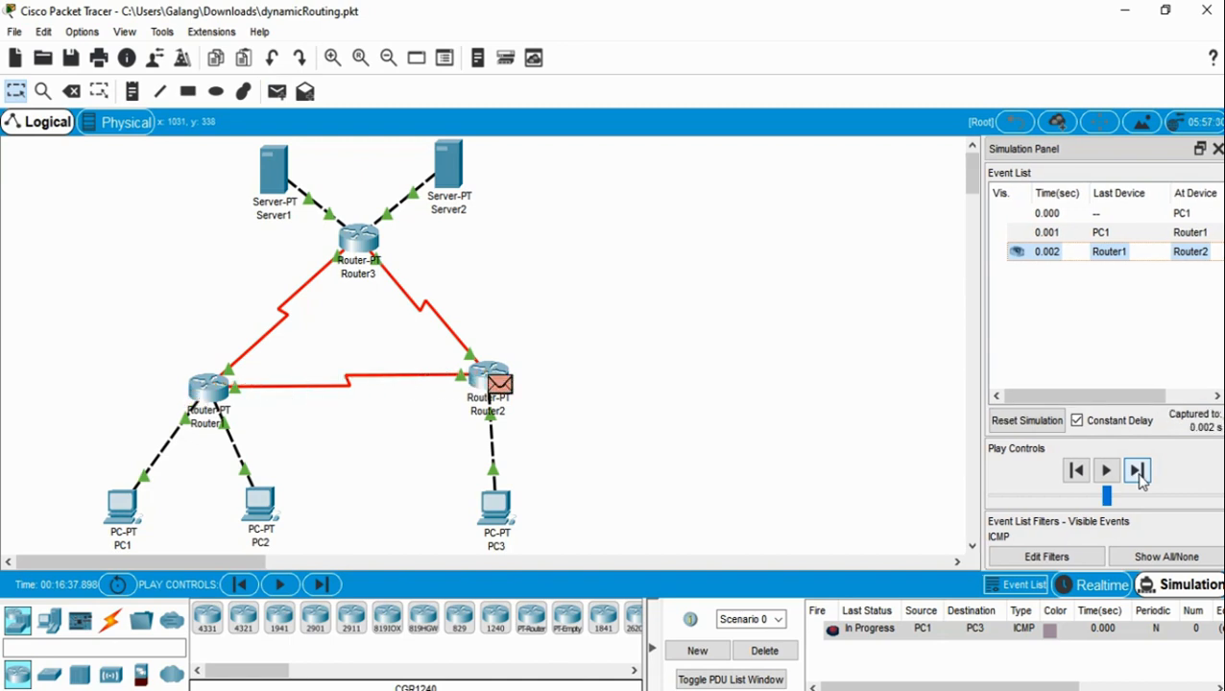
{"action": "left_click", "coordinate": [1138, 472]}
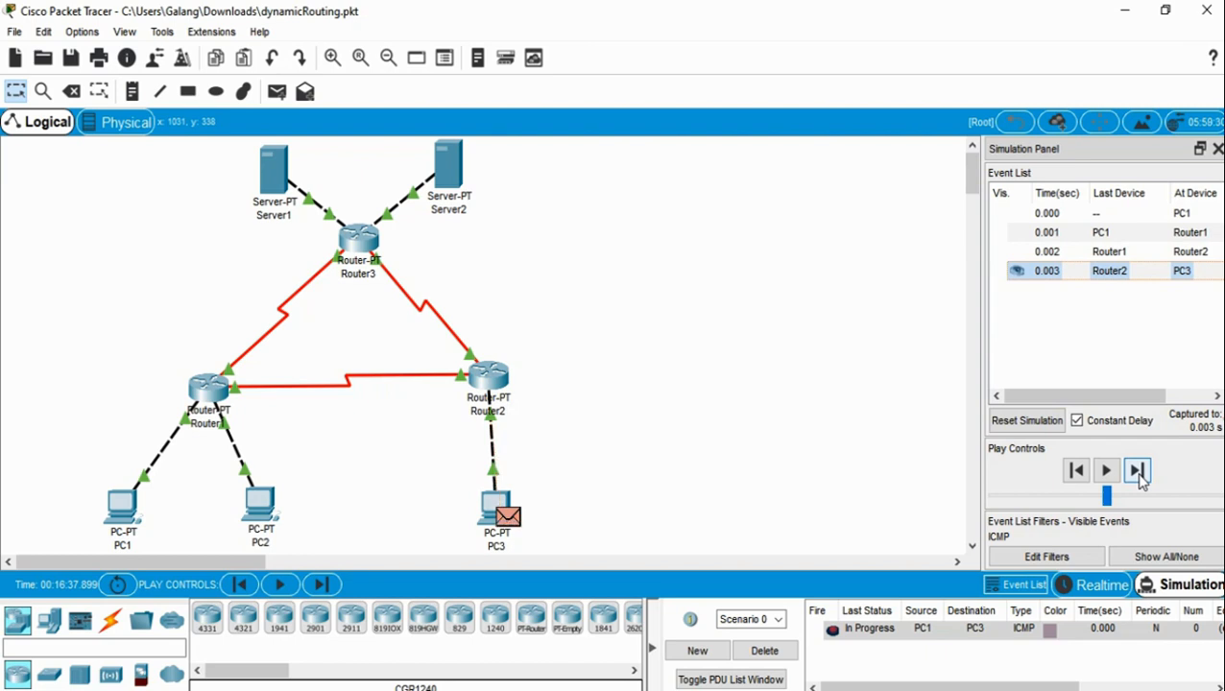
{"action": "left_click", "coordinate": [1139, 471]}
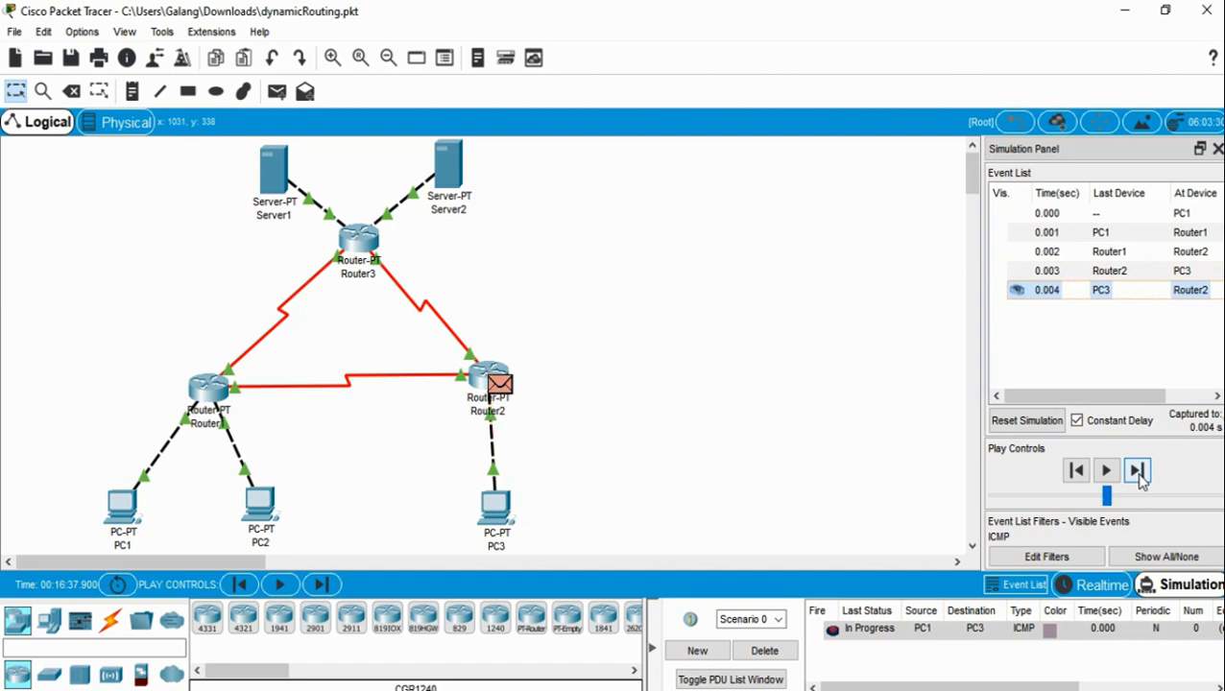
{"action": "left_click", "coordinate": [1139, 471]}
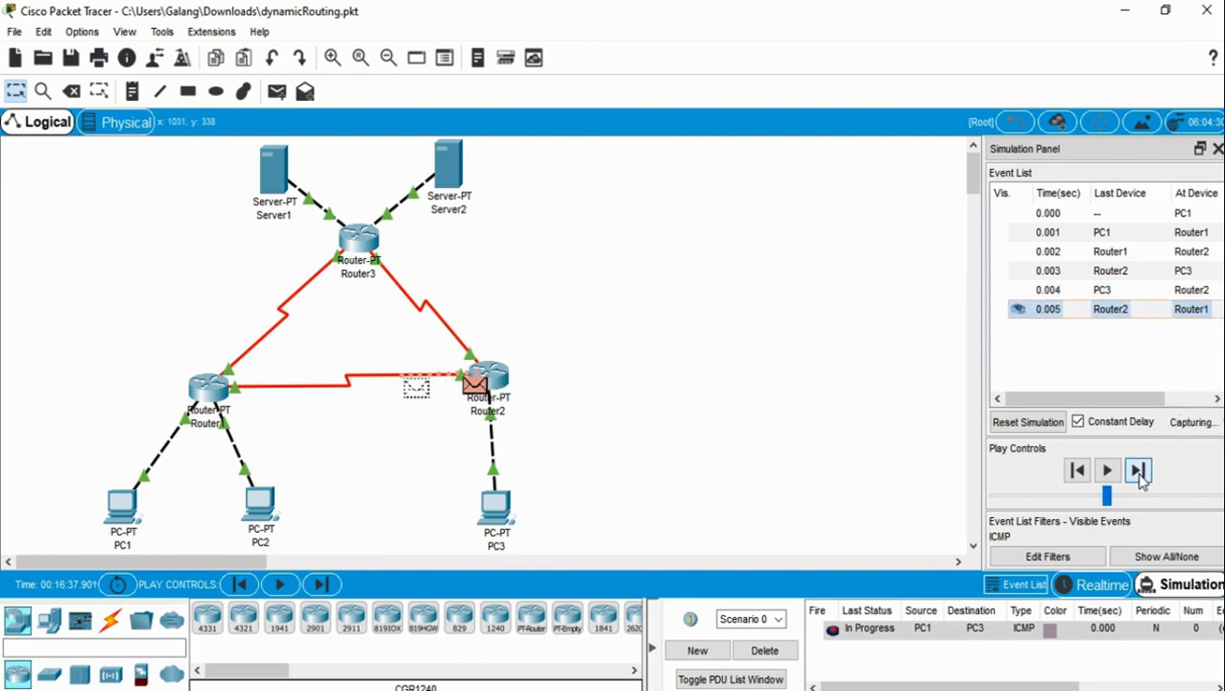
{"action": "left_click", "coordinate": [1139, 472]}
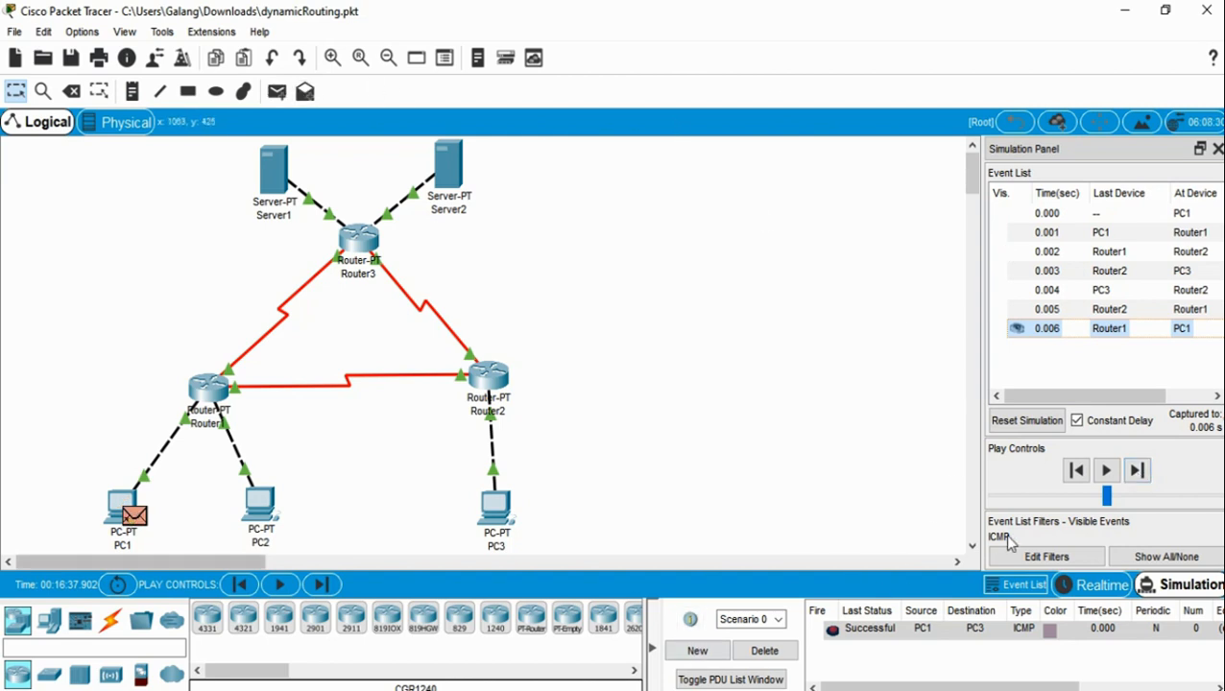
{"action": "left_click", "coordinate": [771, 652]}
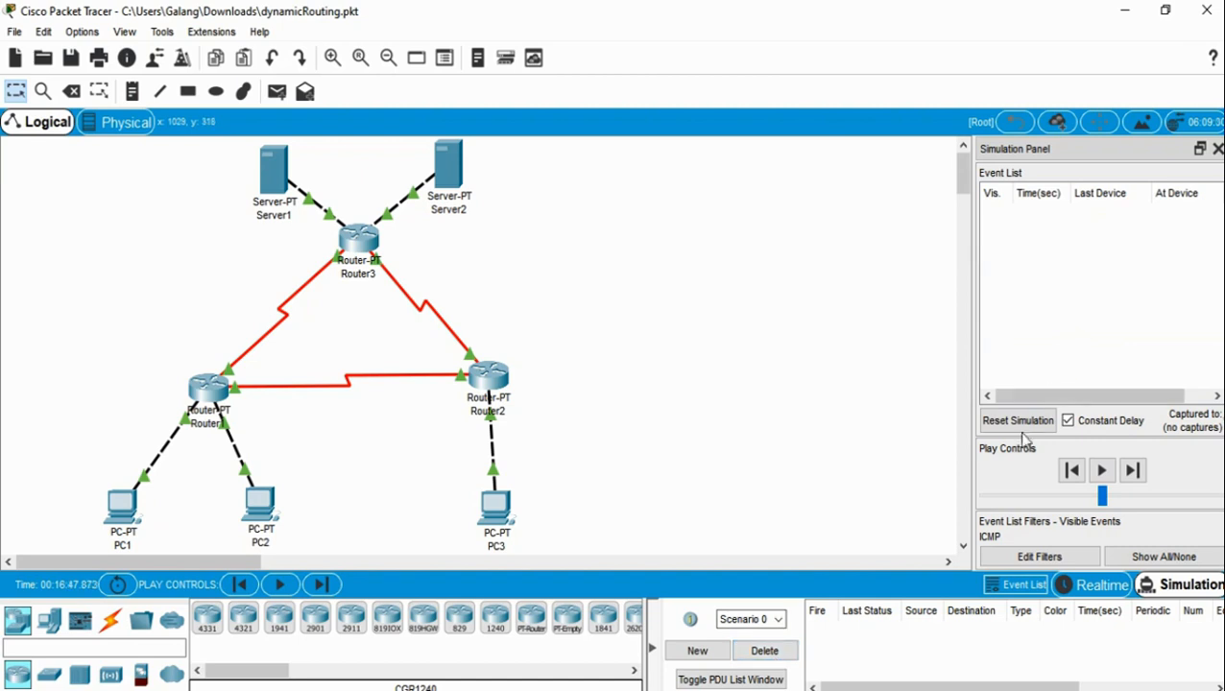
{"action": "left_click", "coordinate": [1018, 422]}
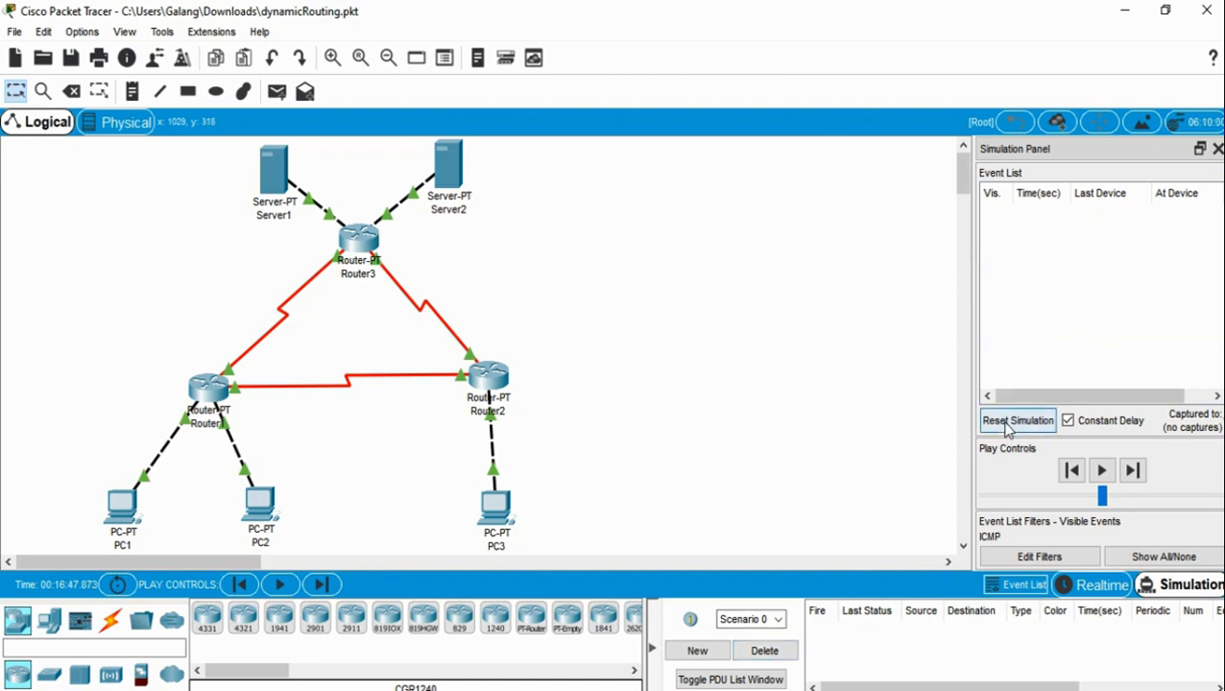
{"action": "left_click", "coordinate": [276, 92]}
{"action": "left_click", "coordinate": [117, 507]}
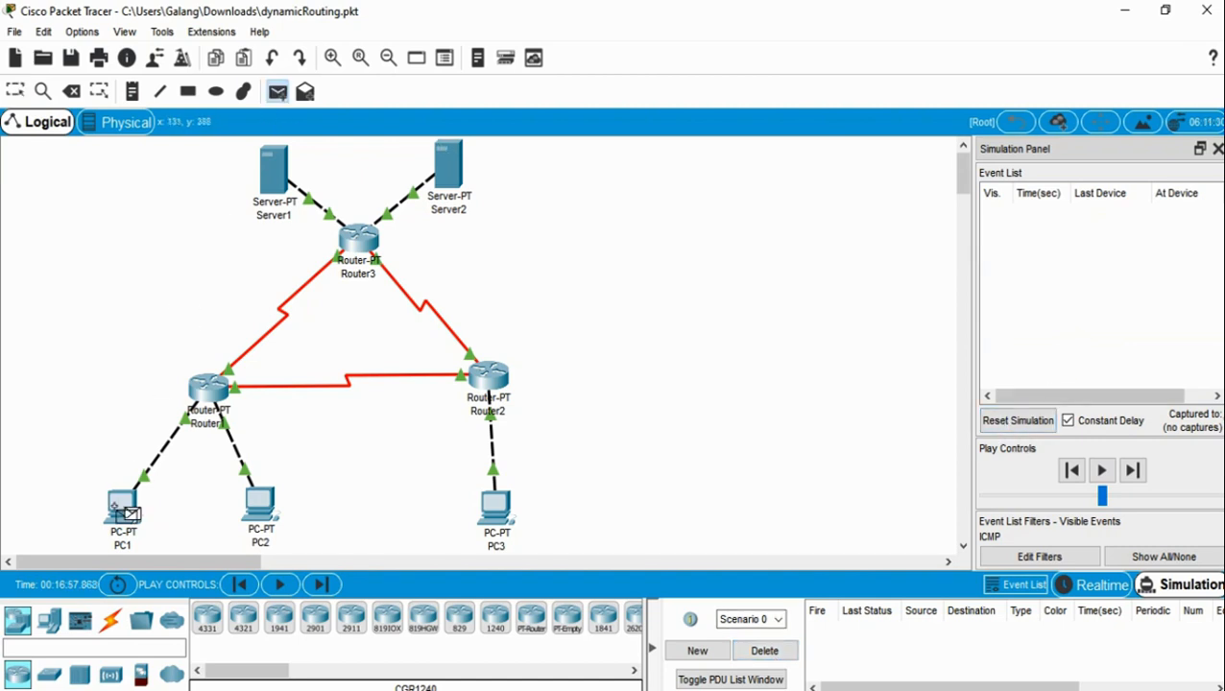
{"action": "left_click", "coordinate": [284, 185]}
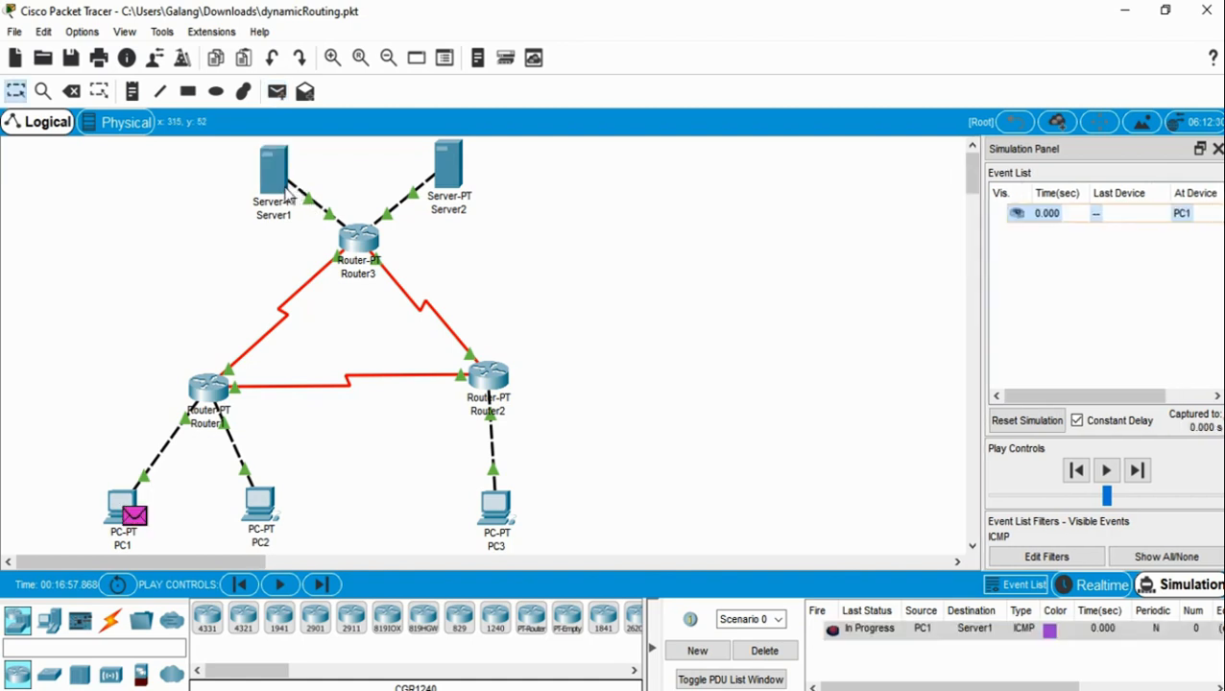
{"action": "left_click", "coordinate": [764, 651]}
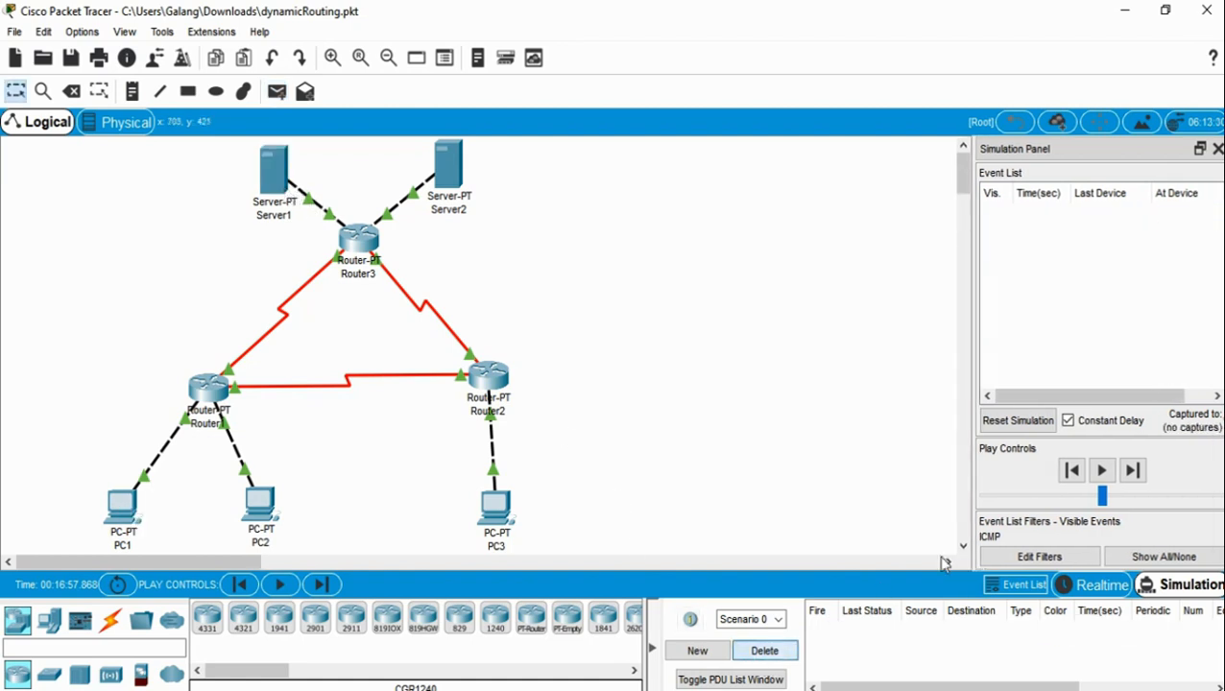
- Send a simple PDU from PC1 to Server1, step it hop by hop until the reply returns, and clear the test
{"action": "left_click", "coordinate": [278, 93]}
{"action": "left_click", "coordinate": [122, 506]}
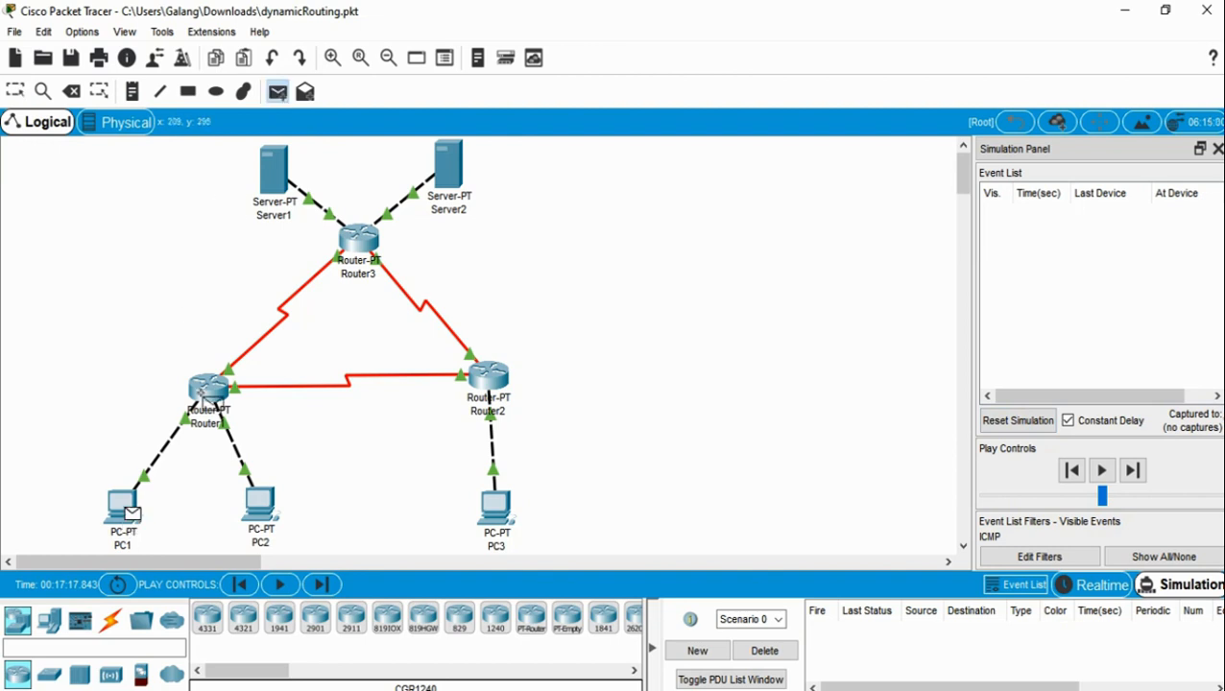
{"action": "left_click", "coordinate": [271, 182]}
{"action": "left_click", "coordinate": [1138, 469]}
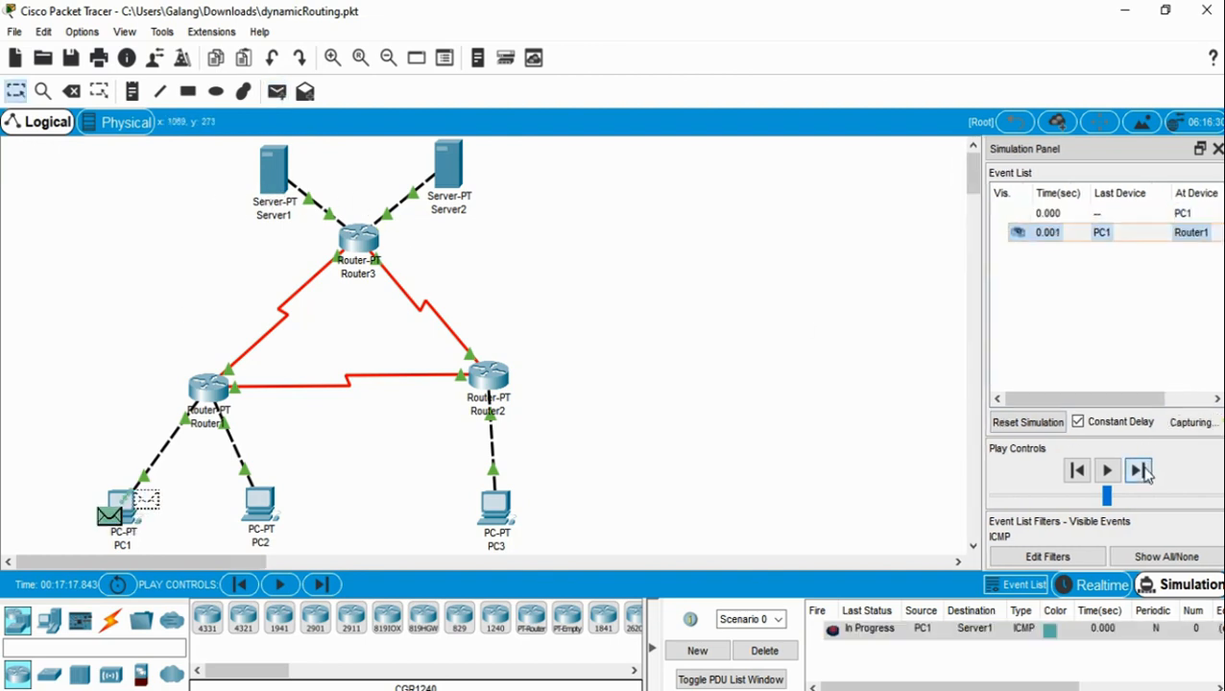
{"action": "left_click", "coordinate": [1138, 471]}
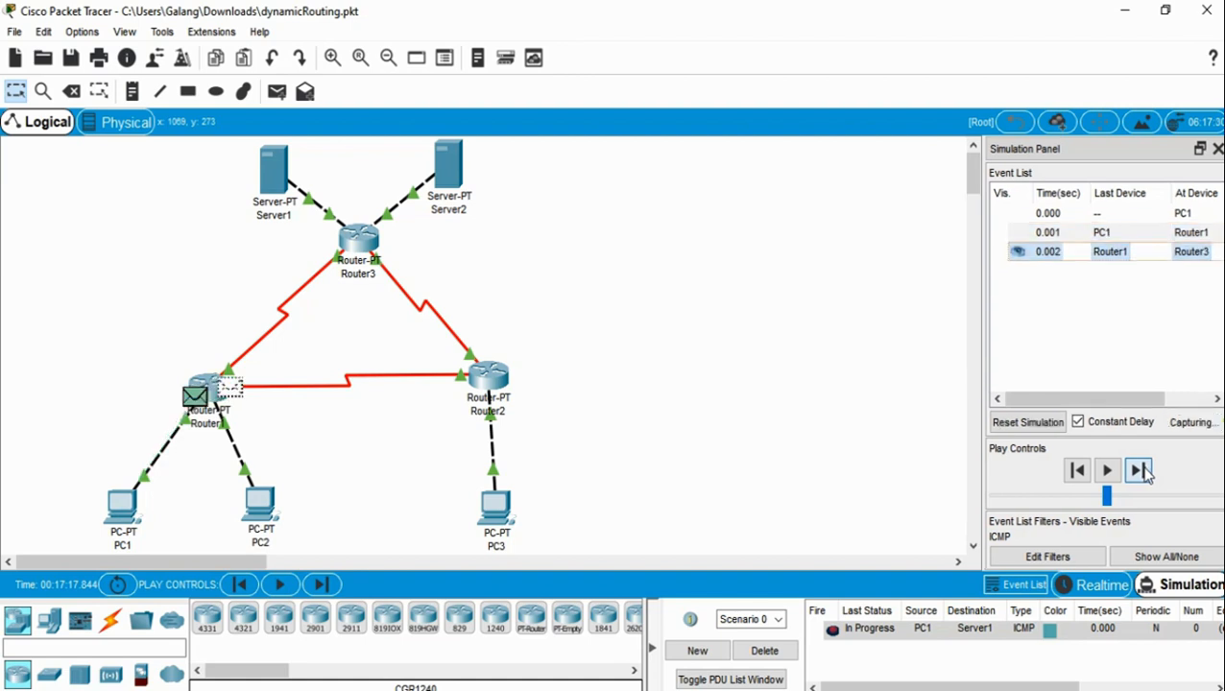
{"action": "left_click", "coordinate": [1139, 471]}
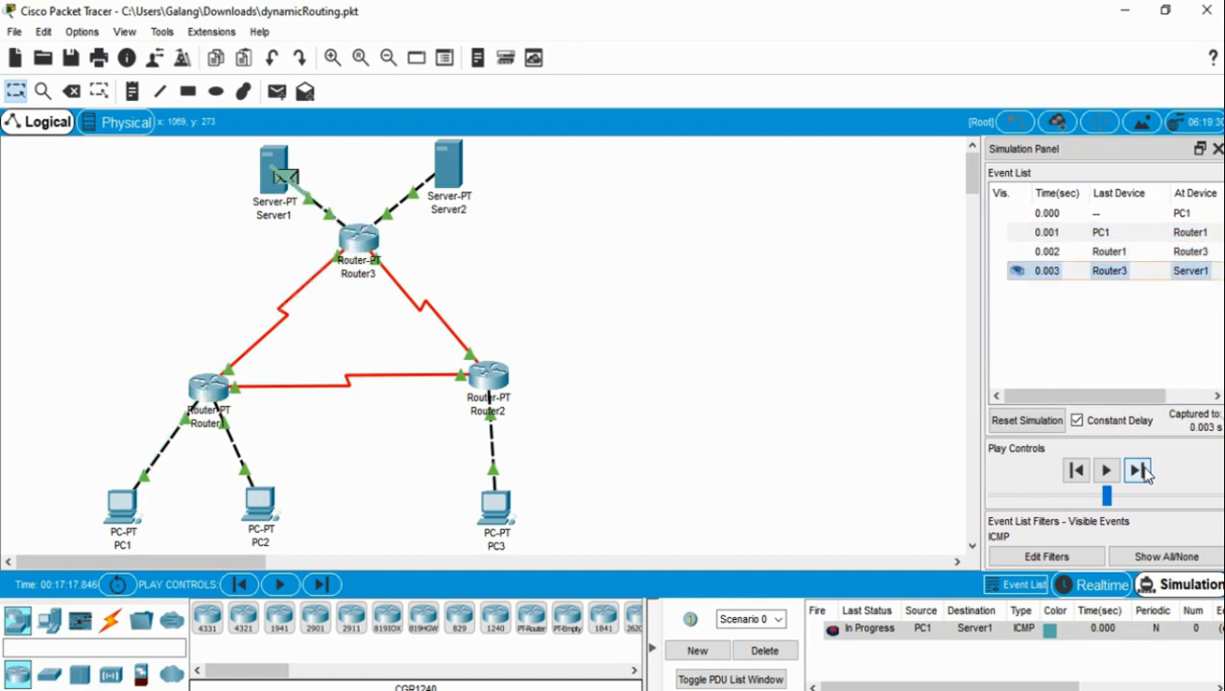
{"action": "left_click", "coordinate": [1139, 470]}
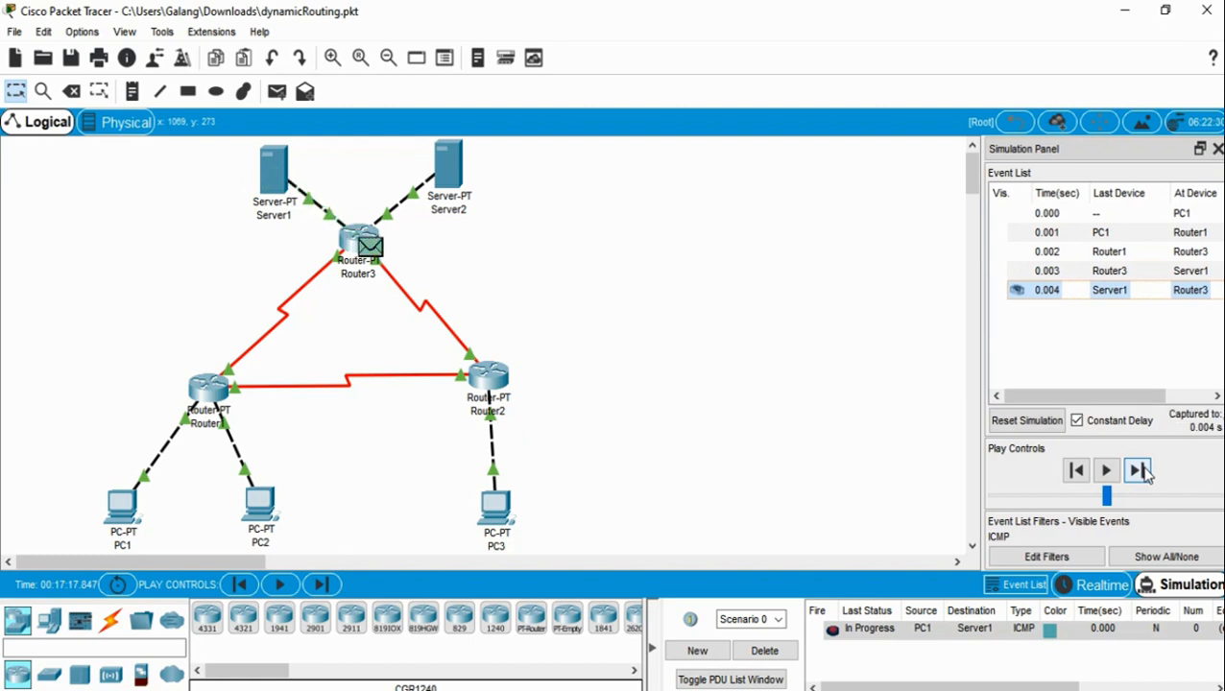
{"action": "left_click", "coordinate": [1139, 470]}
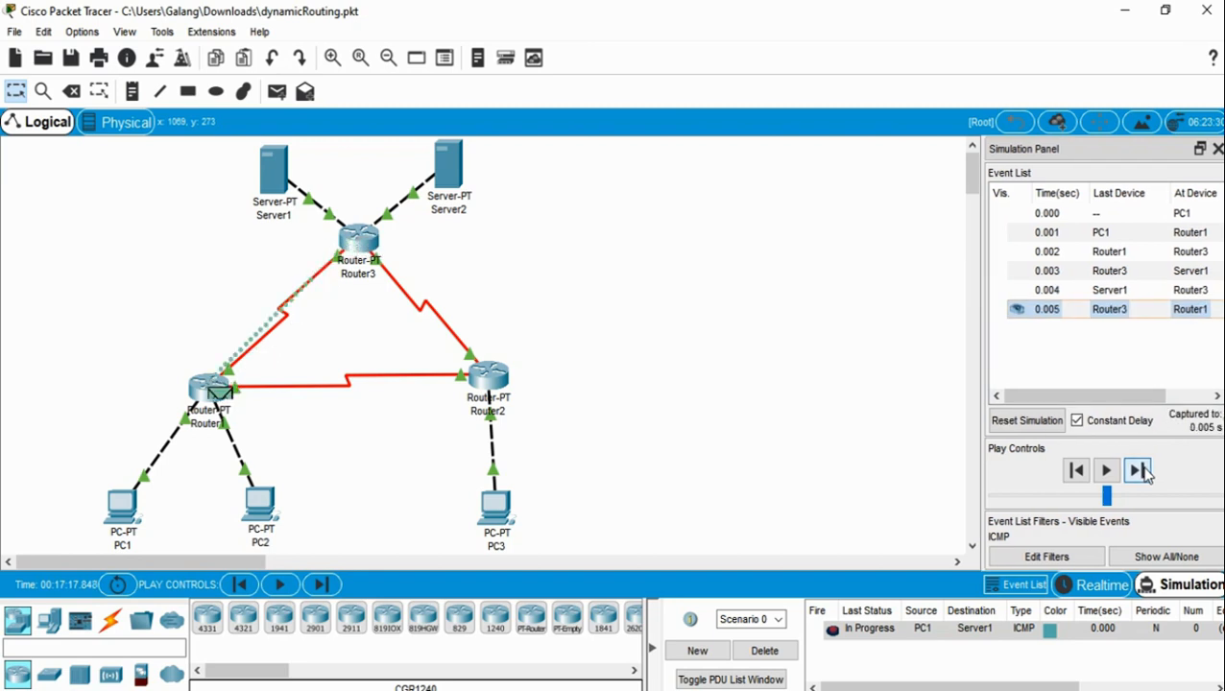
{"action": "left_click", "coordinate": [1139, 470]}
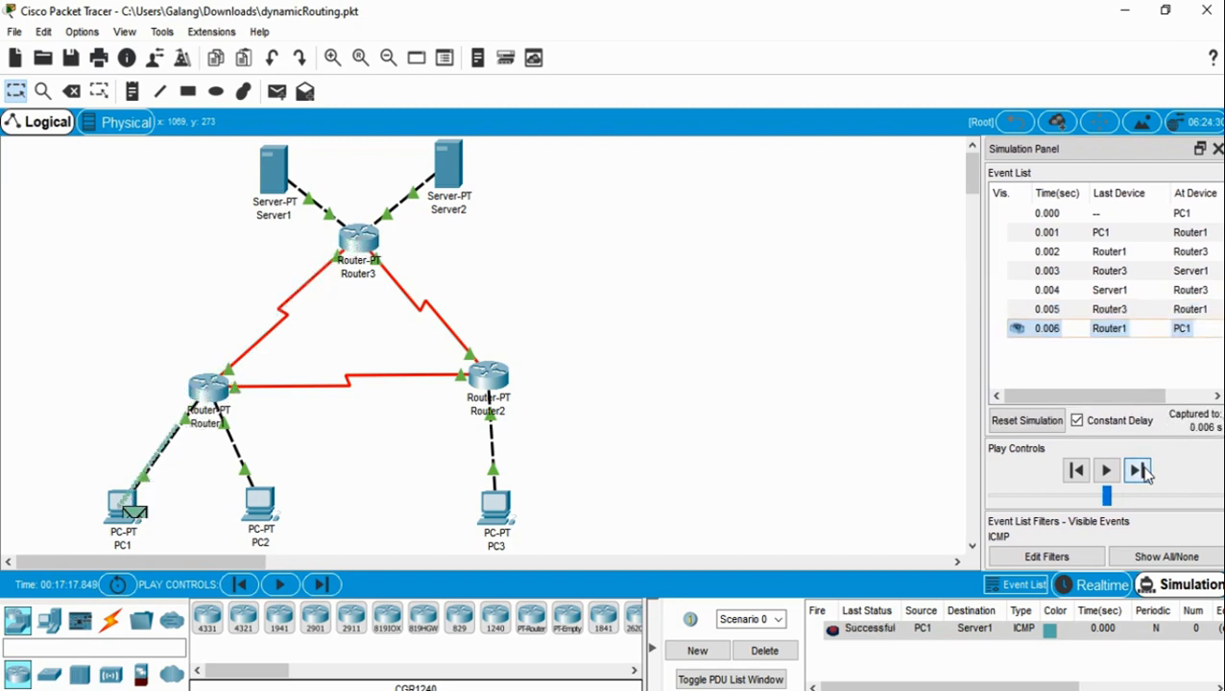
{"action": "left_click", "coordinate": [1009, 422]}
{"action": "left_click", "coordinate": [768, 653]}
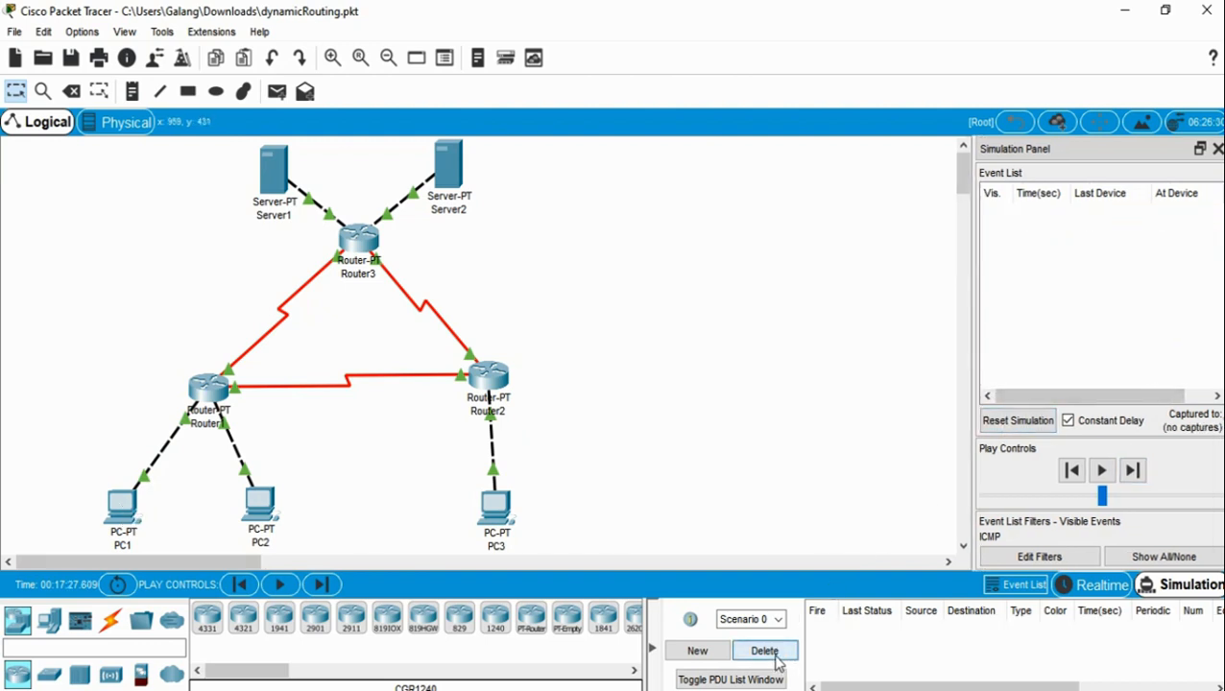
{"action": "left_click", "coordinate": [276, 91]}
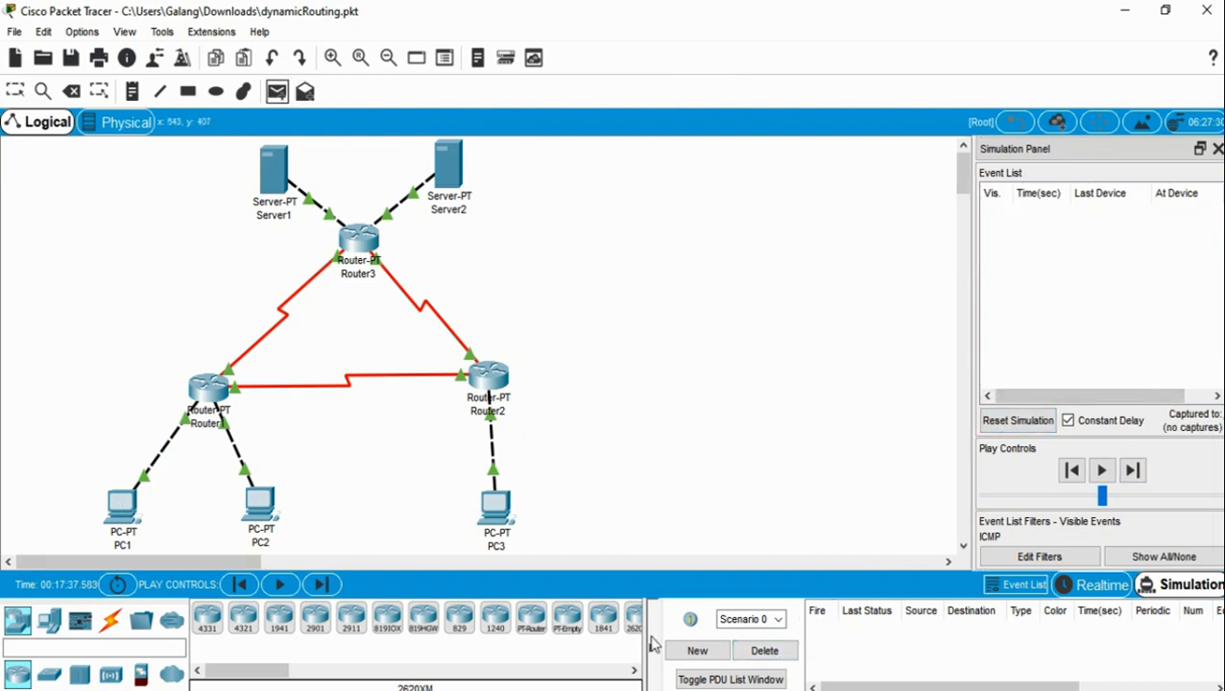
{"action": "left_click", "coordinate": [497, 506]}
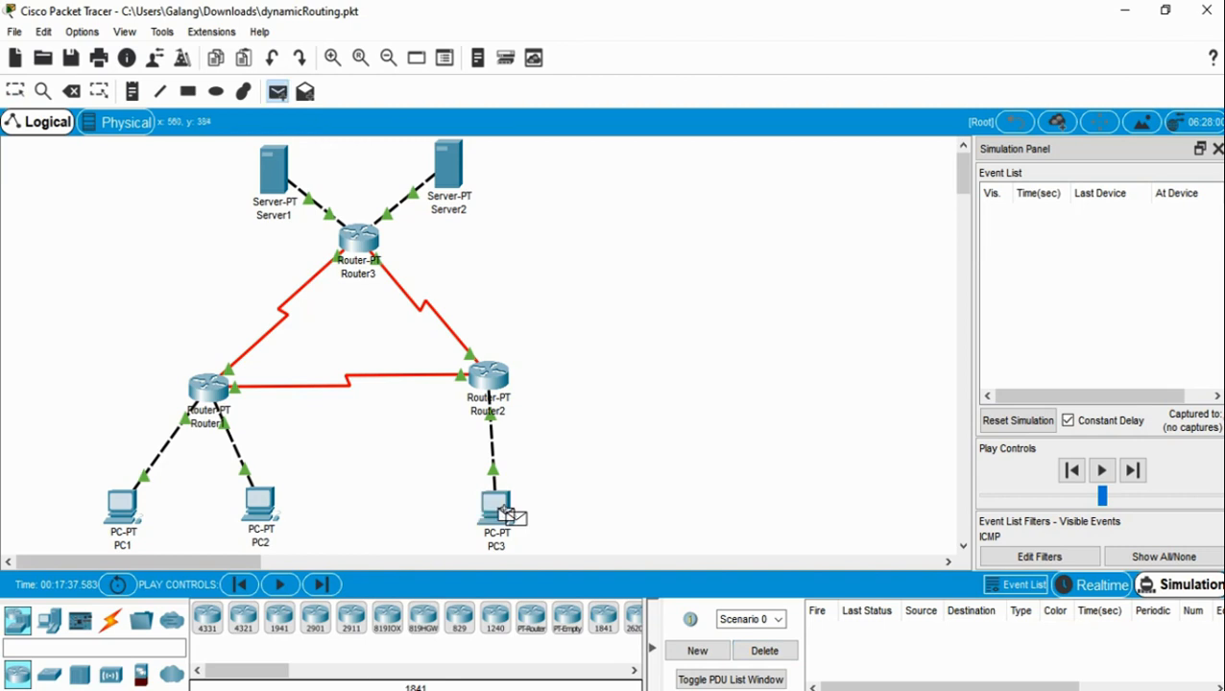
{"action": "left_click", "coordinate": [453, 202]}
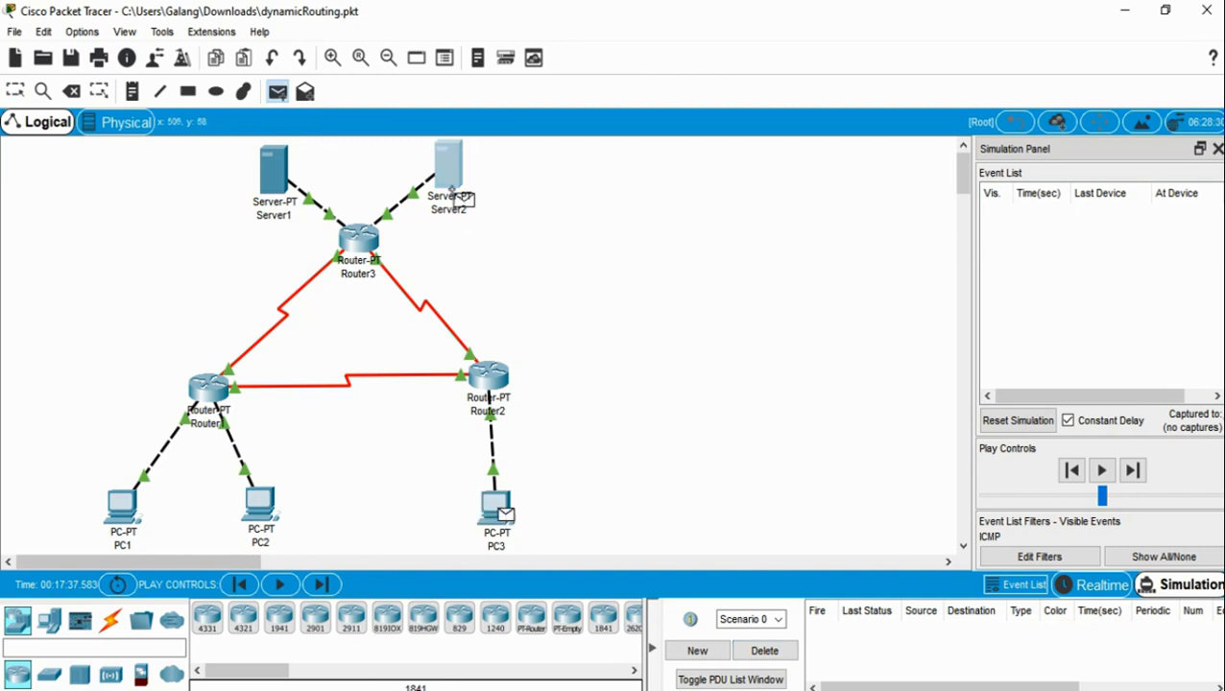
{"action": "left_click", "coordinate": [1050, 421]}
{"action": "left_click", "coordinate": [768, 651]}
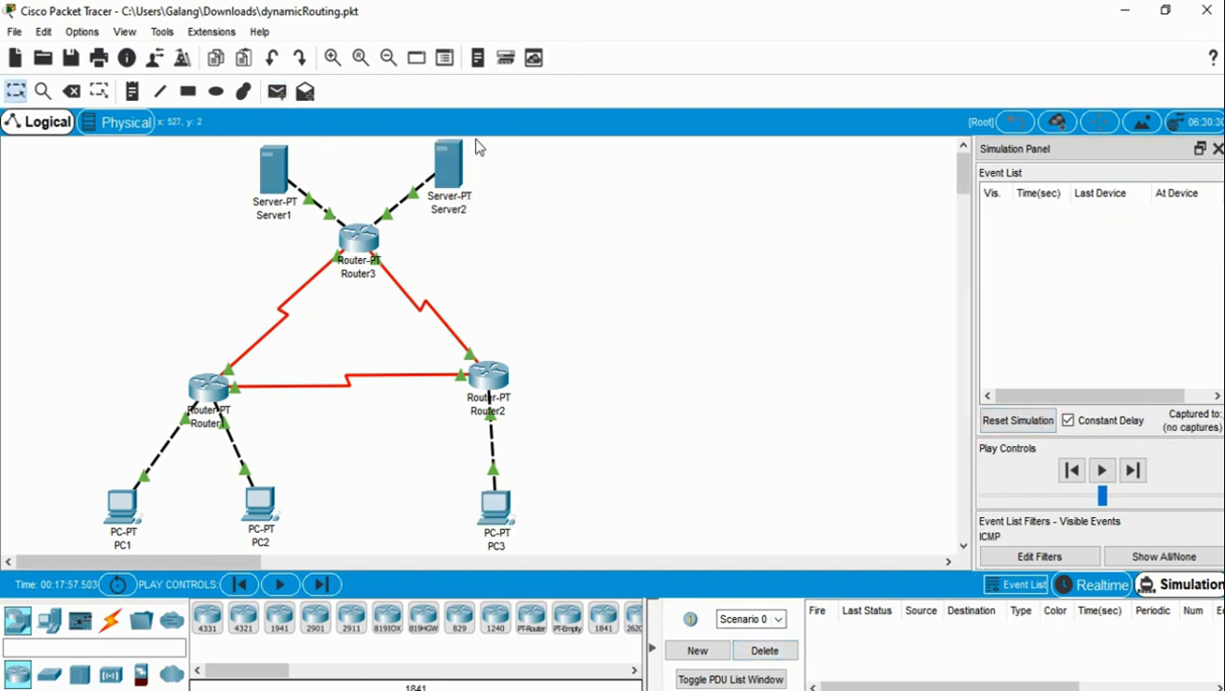
- Send a simple PDU from PC3 to Server2 and step it hop by hop until the reply returns to PC3
{"action": "left_click", "coordinate": [276, 92]}
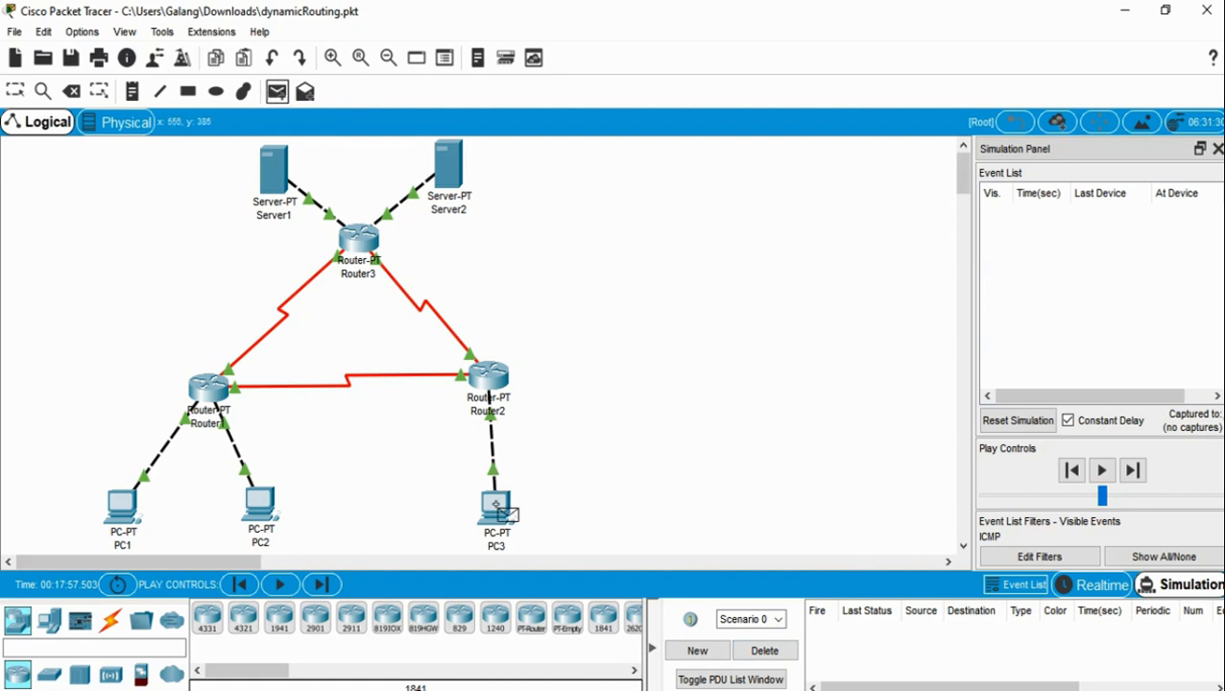
{"action": "left_click", "coordinate": [498, 507]}
{"action": "left_click", "coordinate": [457, 176]}
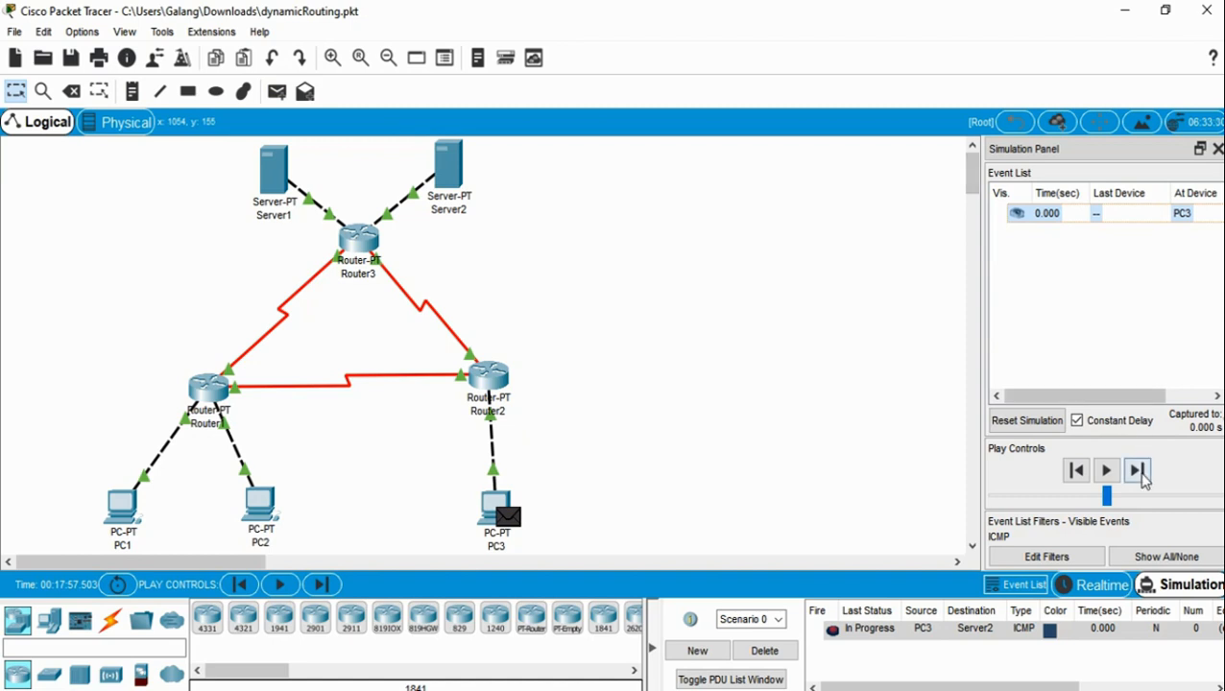
{"action": "left_click", "coordinate": [1139, 471]}
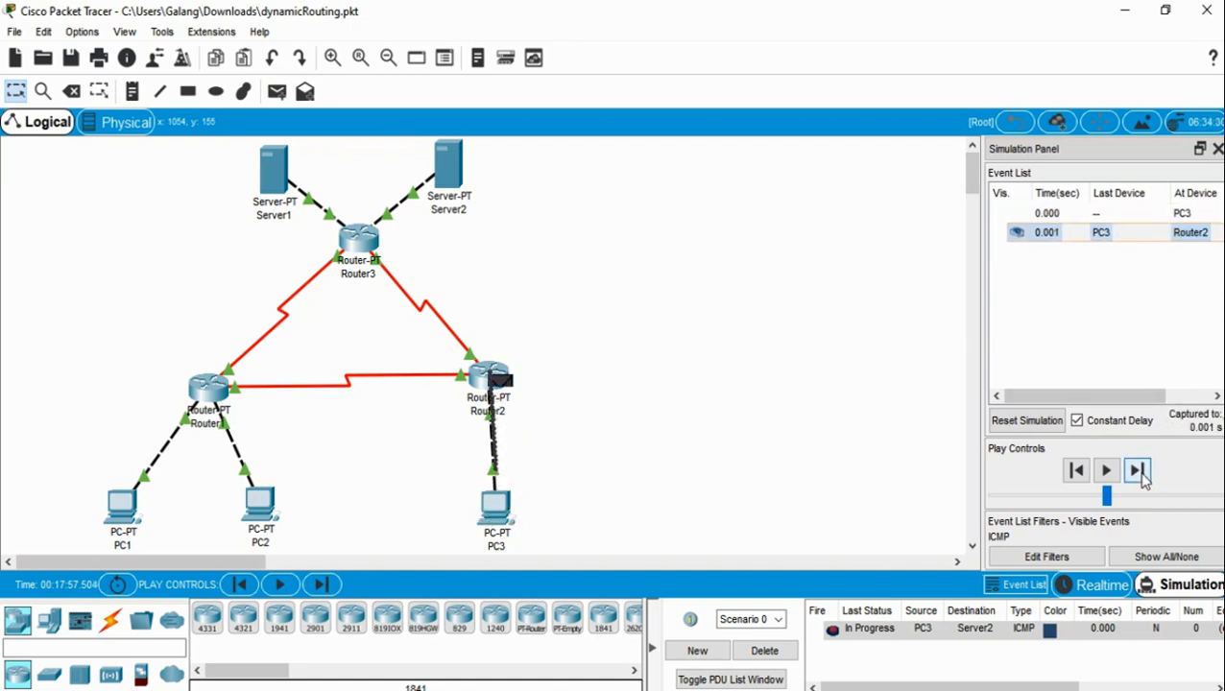
{"action": "left_click", "coordinate": [1138, 472]}
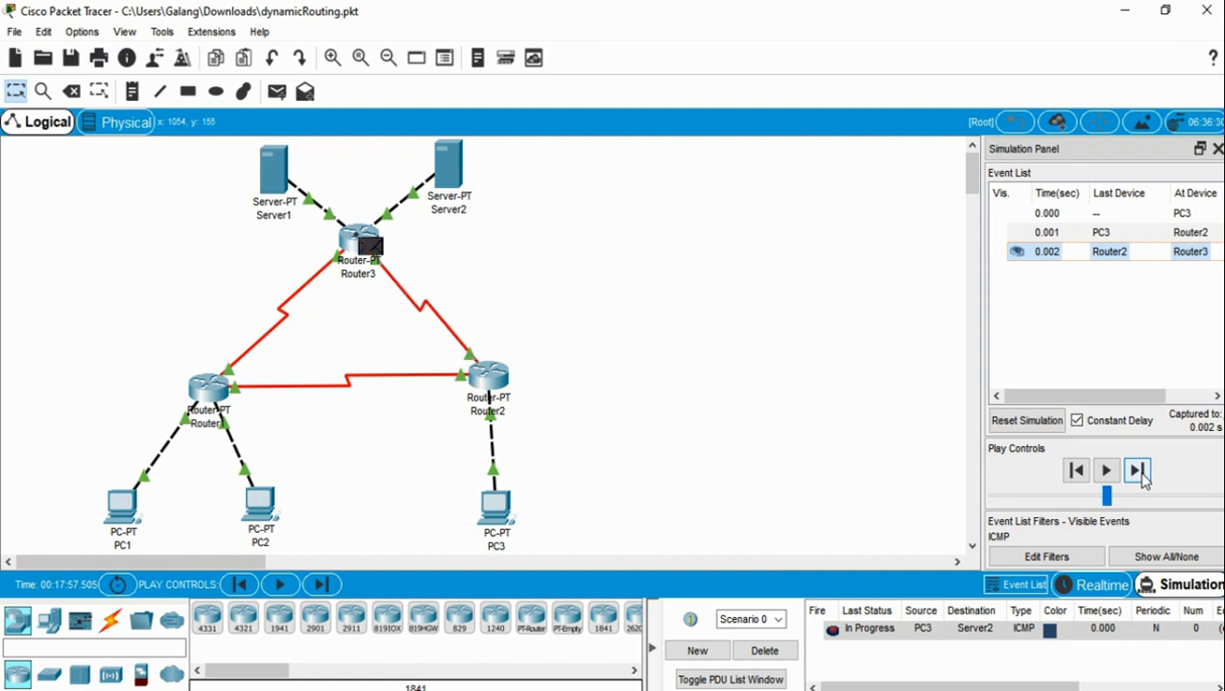
{"action": "left_click", "coordinate": [1141, 473]}
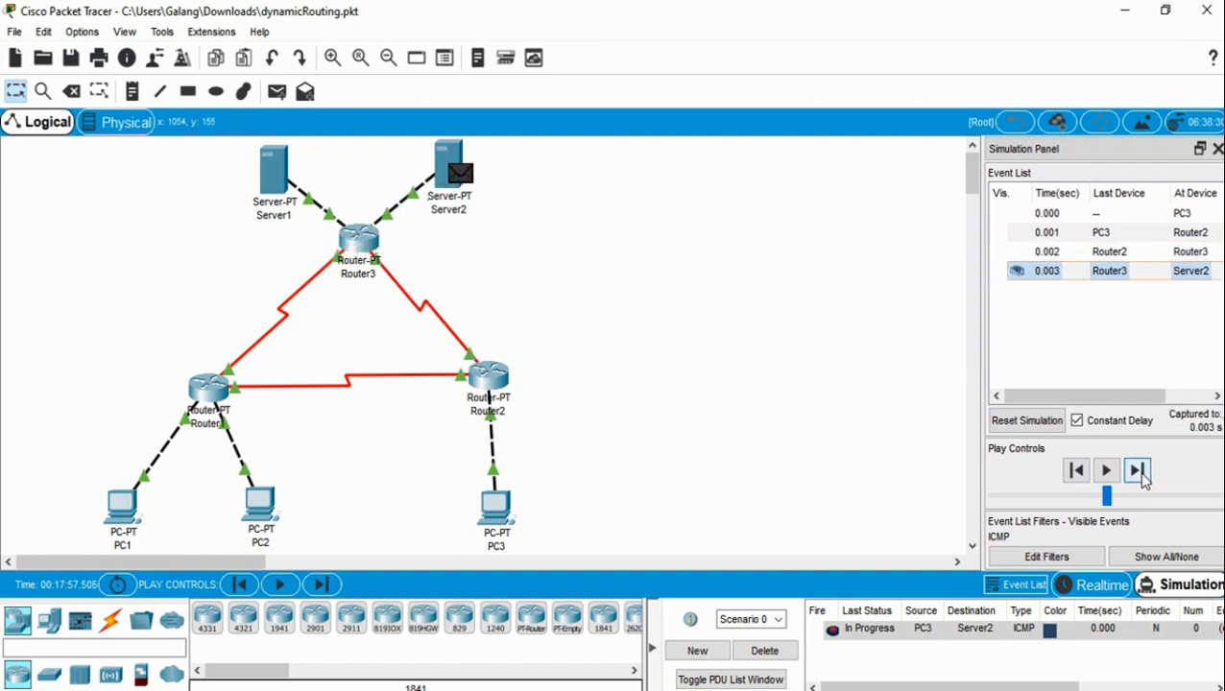
{"action": "left_click", "coordinate": [1140, 473]}
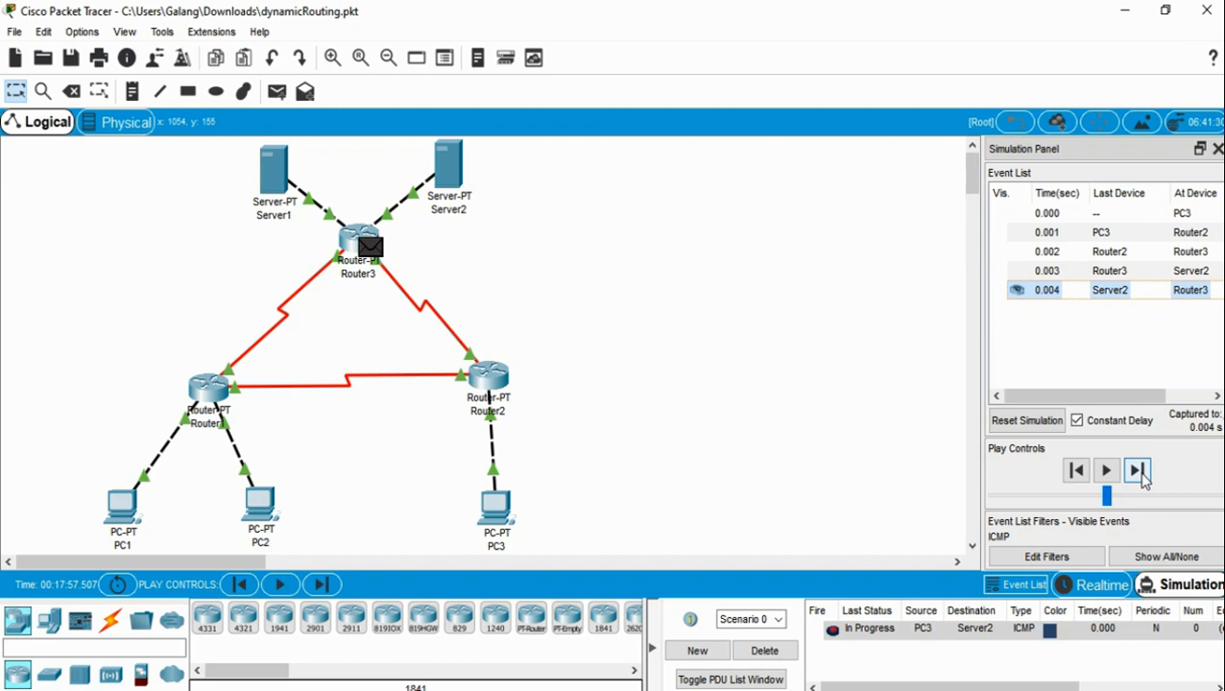
{"action": "left_click", "coordinate": [1139, 472]}
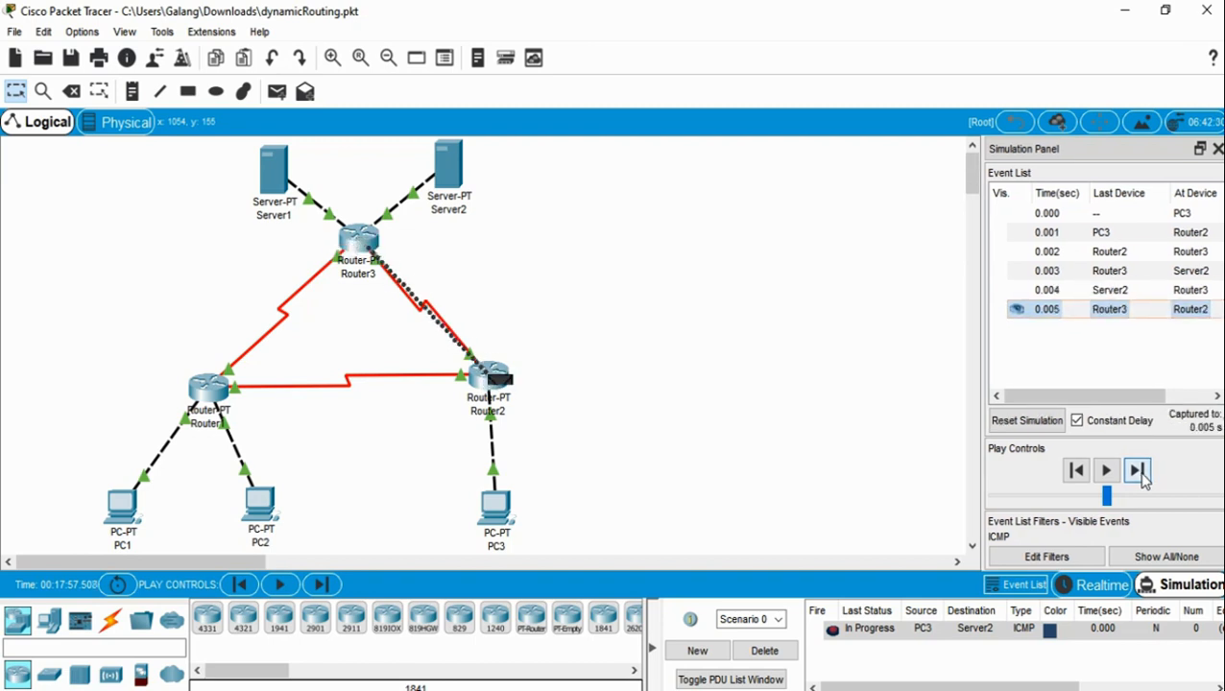
{"action": "left_click", "coordinate": [1138, 472]}
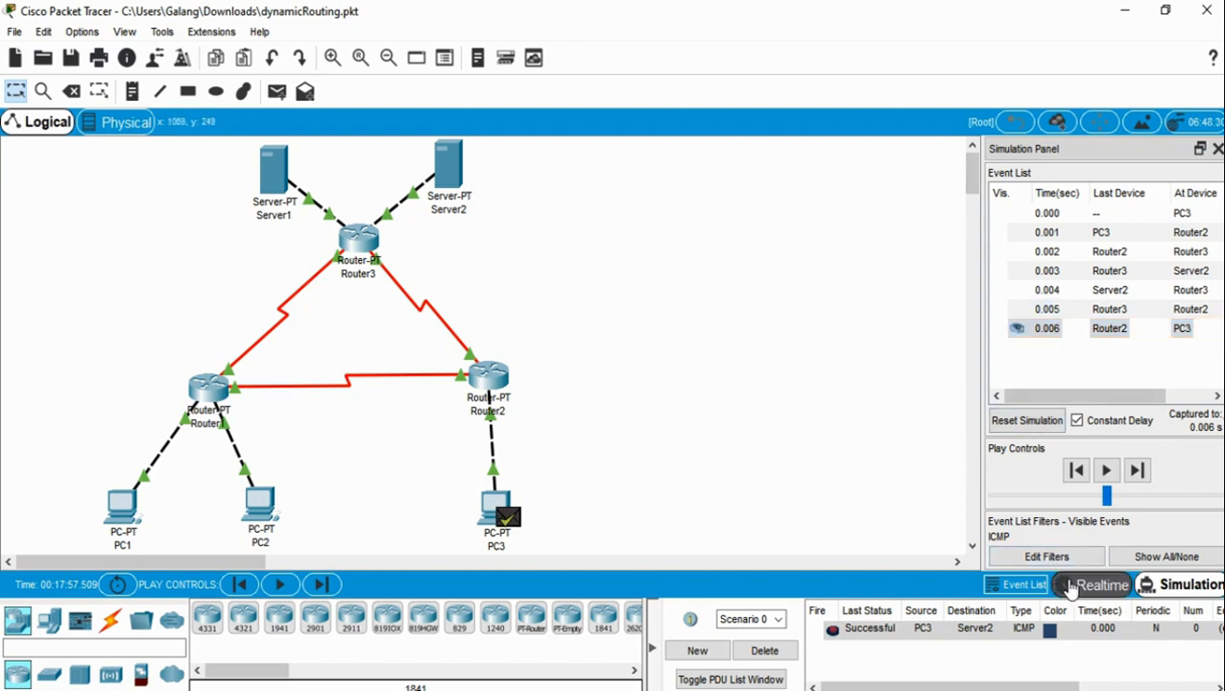
- Switch to Realtime mode and trace the route from PC1 to 192.168.1.65 in its Command Prompt
{"action": "left_click", "coordinate": [1080, 584]}
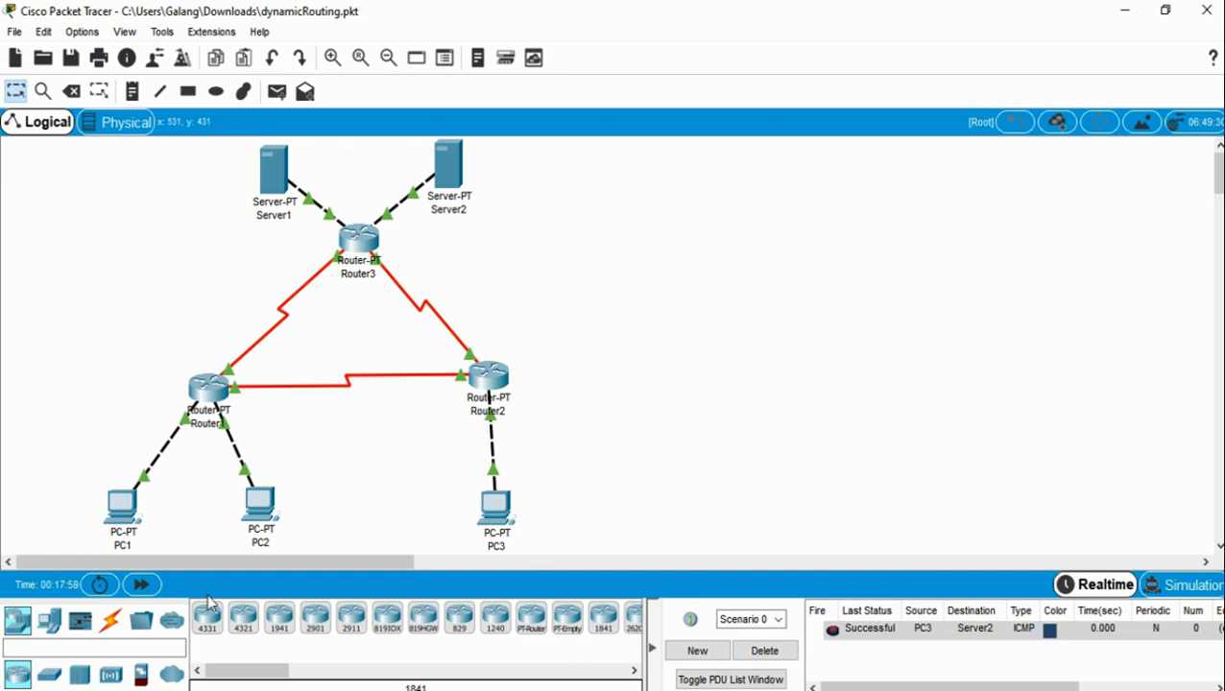
{"action": "left_click", "coordinate": [133, 514]}
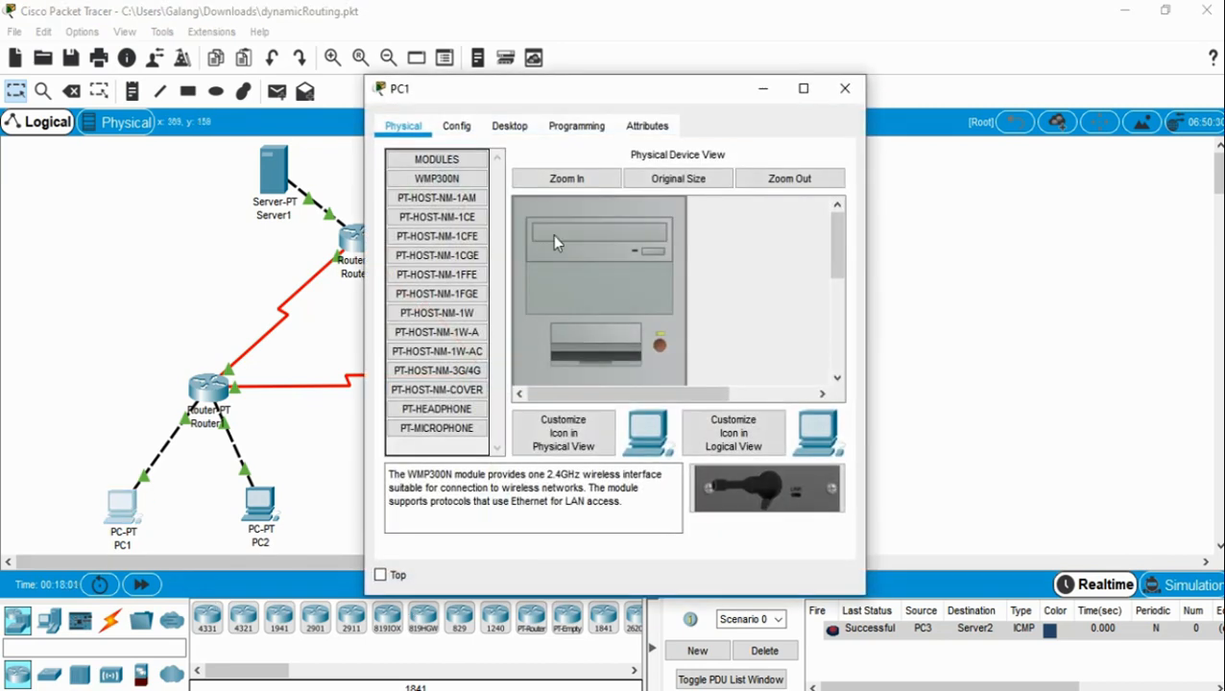
{"action": "left_click", "coordinate": [510, 127]}
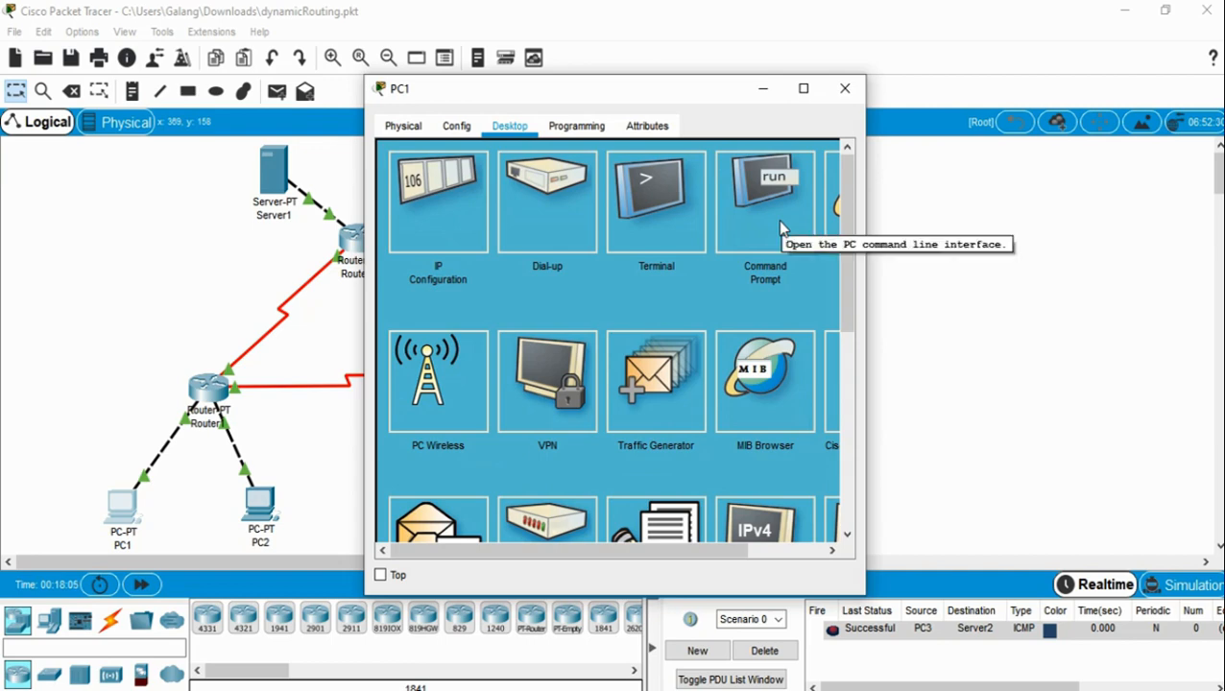
{"action": "left_click", "coordinate": [780, 229]}
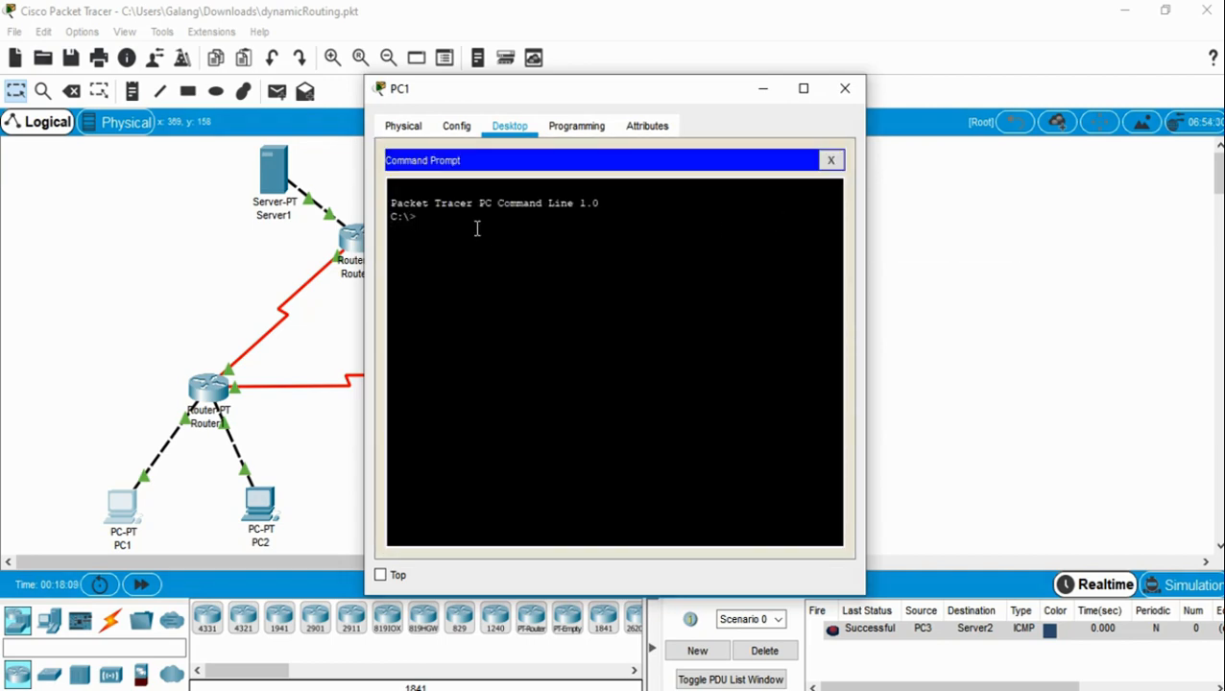
{"action": "type", "text": "tracert 1"}
{"action": "type", "text": "92.168.1.65"}
{"action": "key", "text": "Return"}
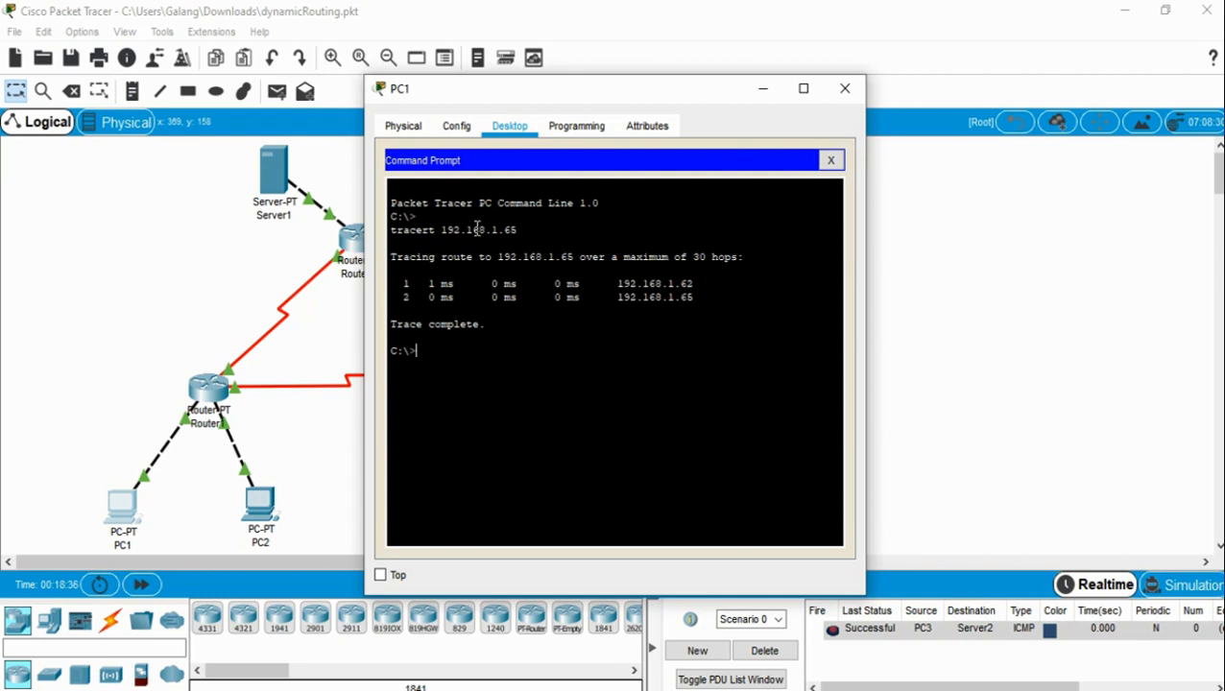
- Trace the route from PC1 to 192.168.1.129
{"action": "type", "text": "tracert"}
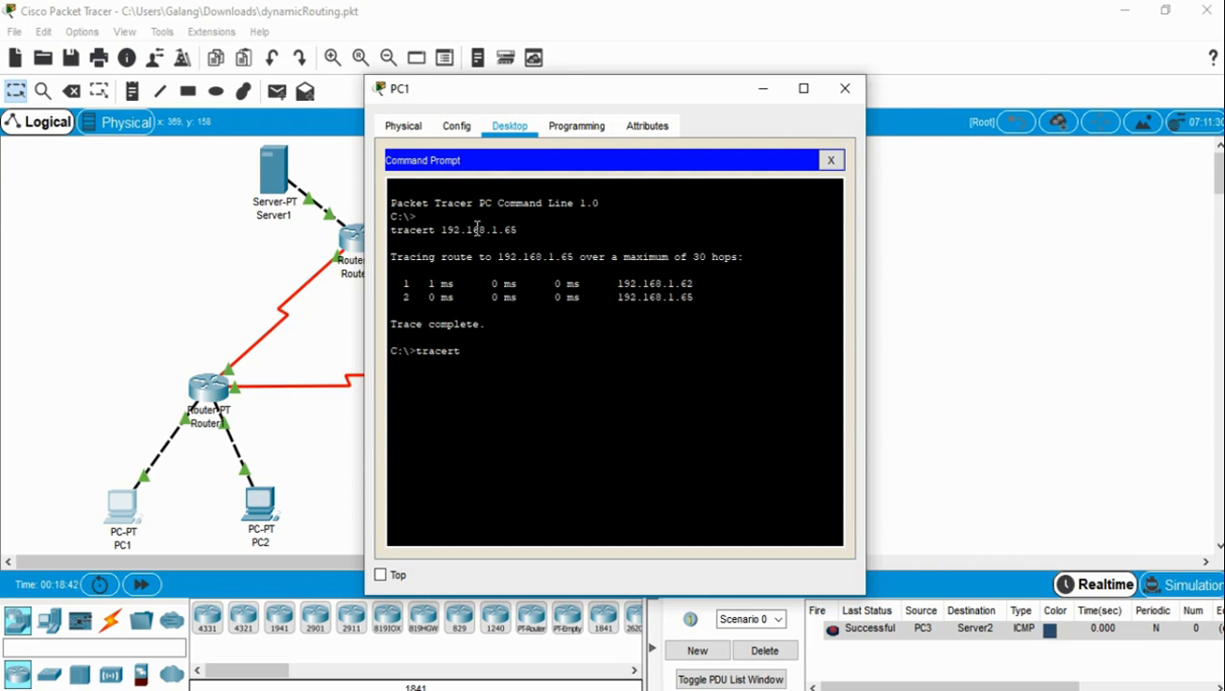
{"action": "type", "text": " 192."}
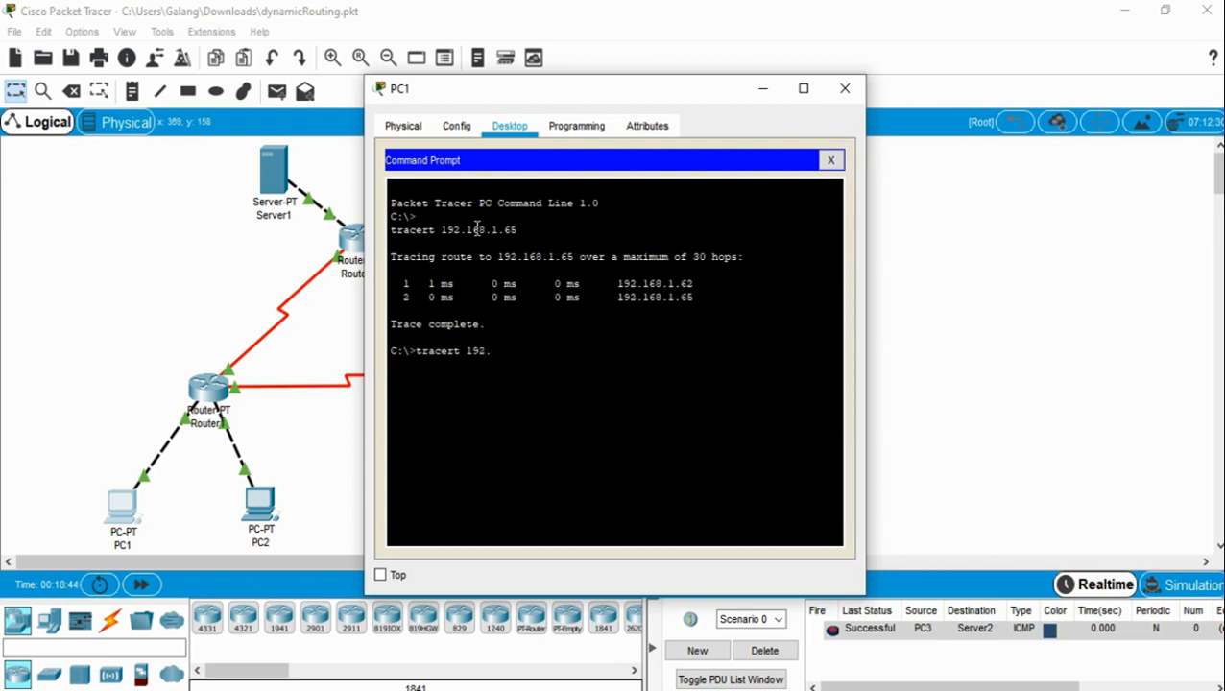
{"action": "type", "text": "168.1.129"}
{"action": "key", "text": "Return"}
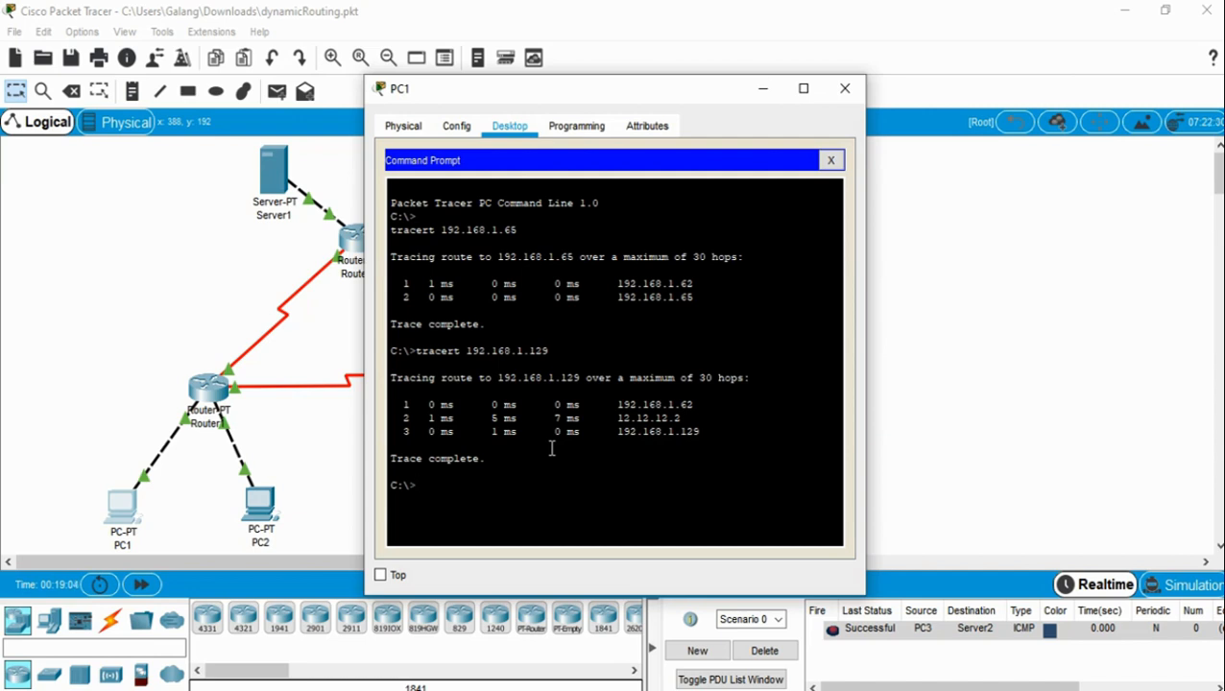
- Trace the route from PC1 to 33.33.33.1 and close PC1's window
{"action": "type", "text": "tracert"}
{"action": "type", "text": "33"}
{"action": "key", "text": "BackSpace"}
{"action": "key", "text": "BackSpace"}
{"action": "type", "text": "33.33.33."}
{"action": "key", "text": "Return"}
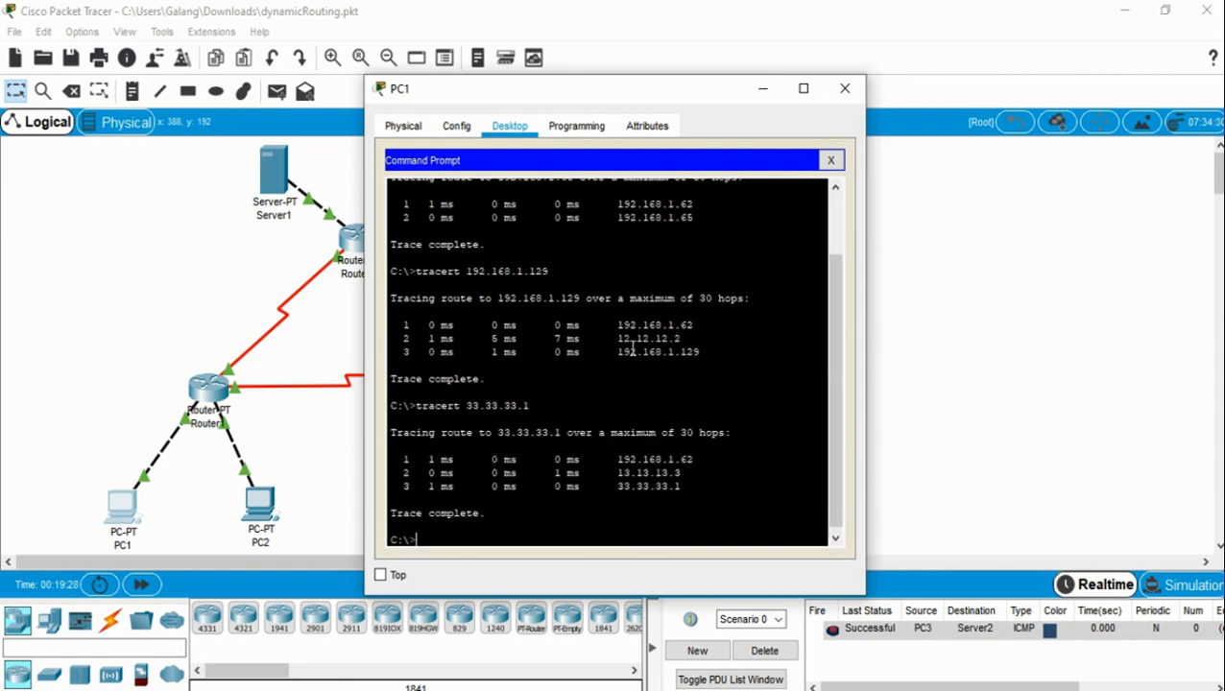
{"action": "left_click", "coordinate": [845, 90]}
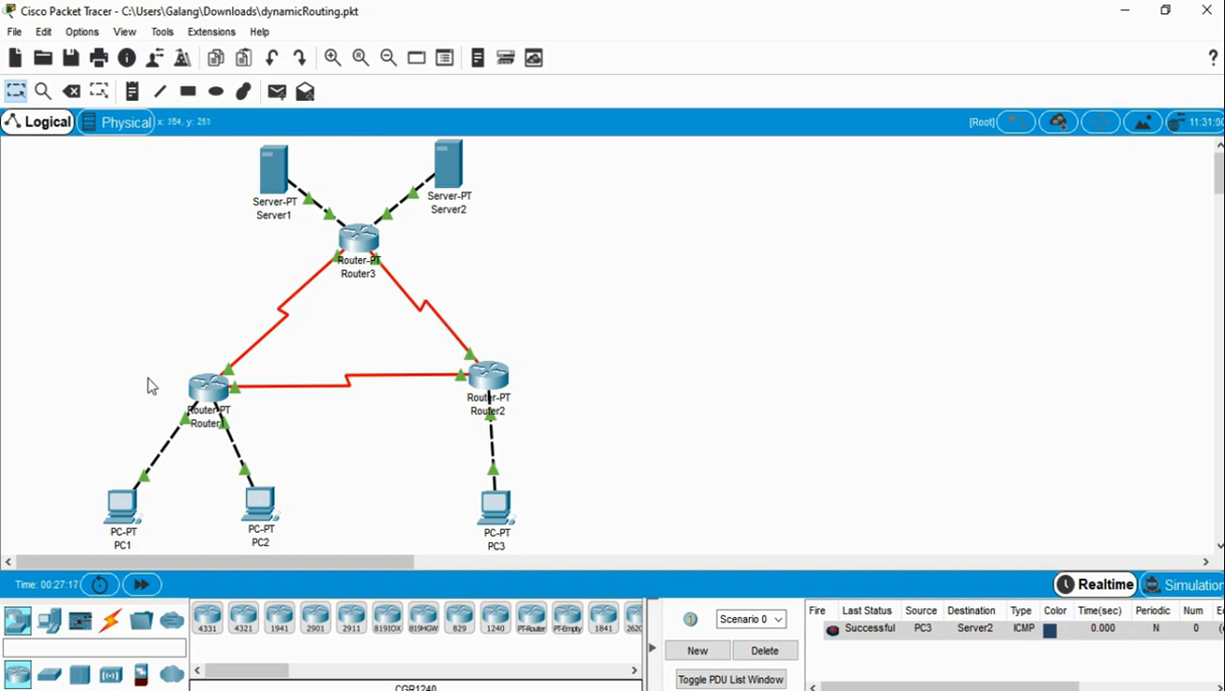
- Open PC3's Command Prompt and trace the route to 192.168.1.1
{"action": "left_click", "coordinate": [496, 507]}
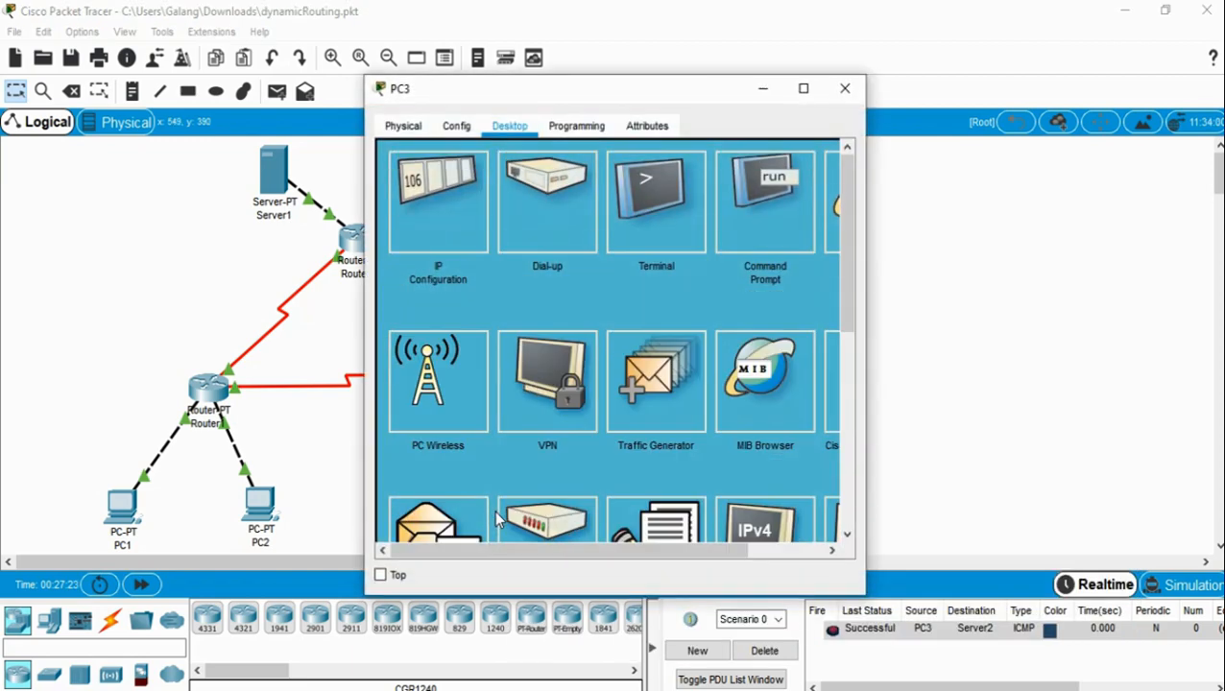
{"action": "left_click", "coordinate": [744, 205]}
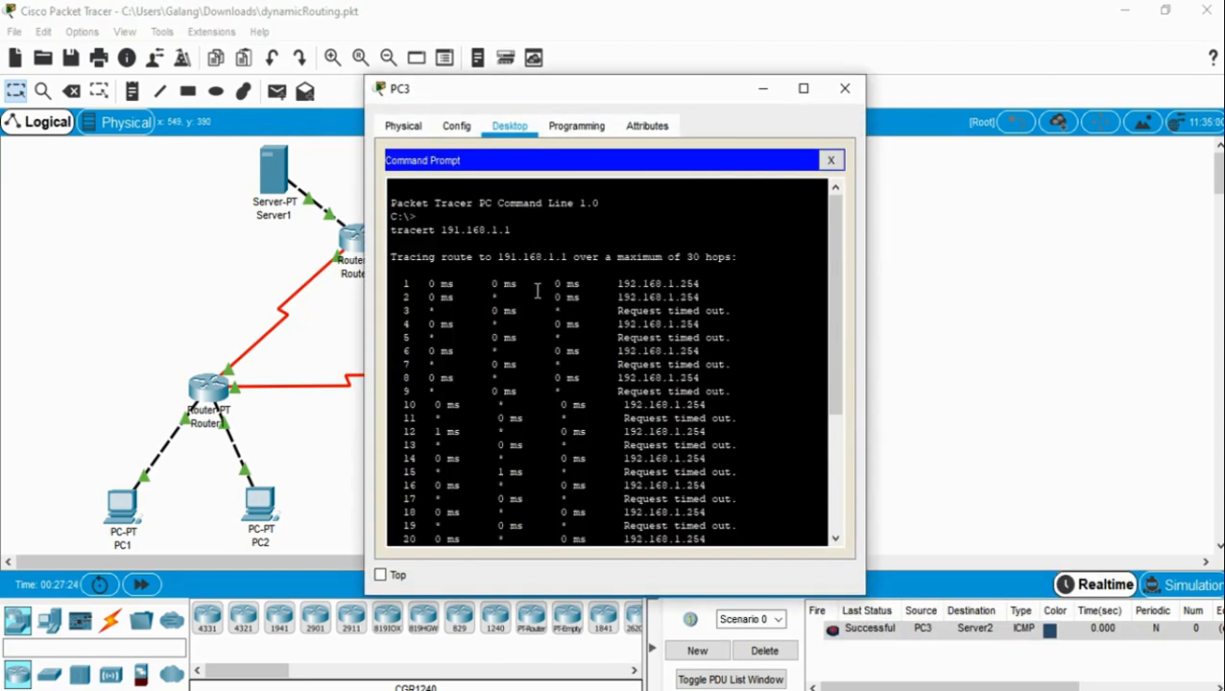
{"action": "left_click", "coordinate": [831, 160]}
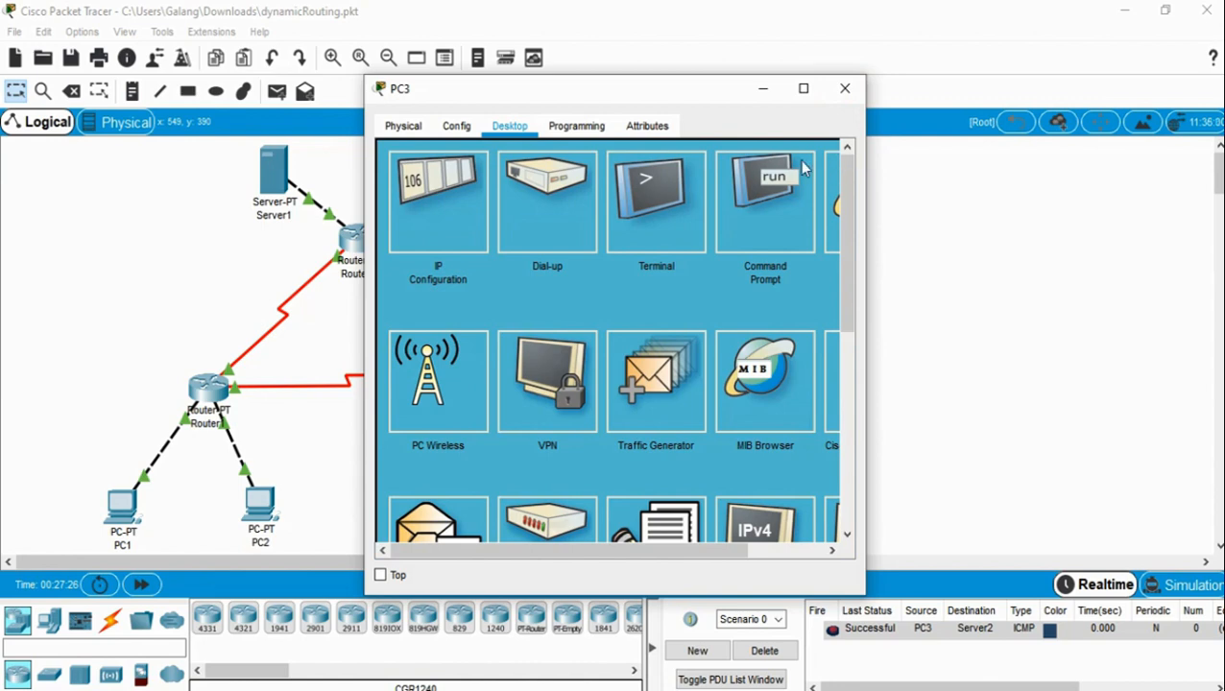
{"action": "left_click", "coordinate": [773, 187]}
{"action": "left_click_drag", "start_coordinate": [829, 215], "coordinate": [828, 336]}
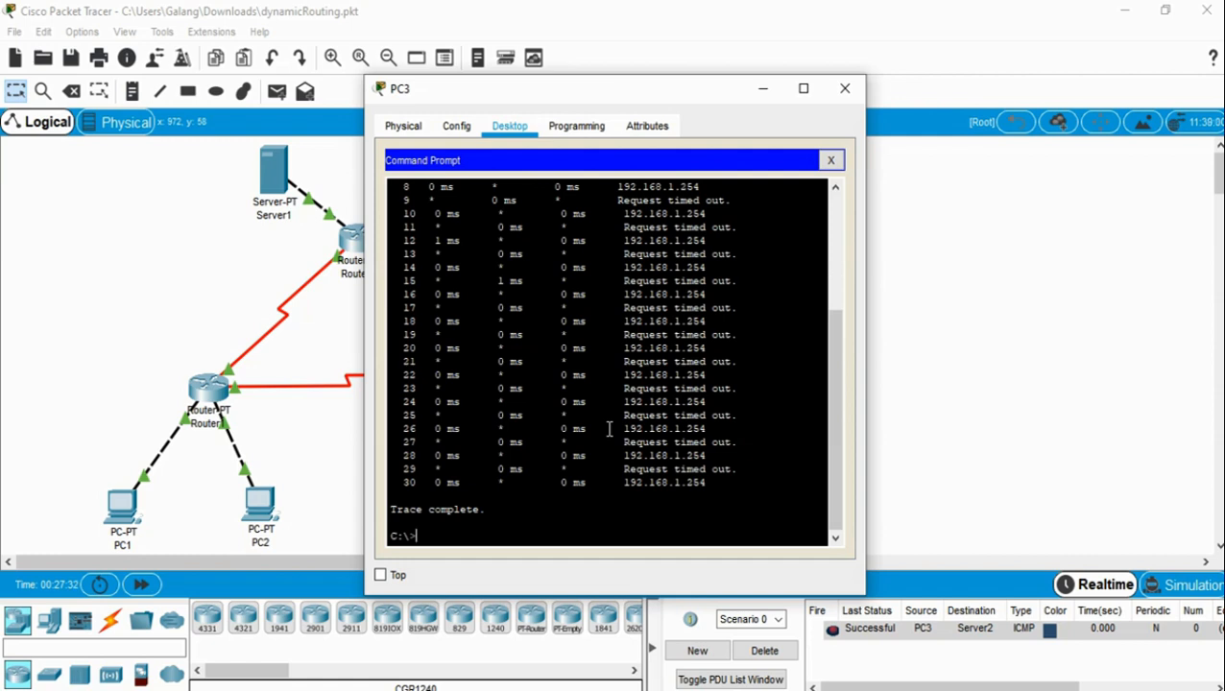
{"action": "type", "text": "tracert 192.168"}
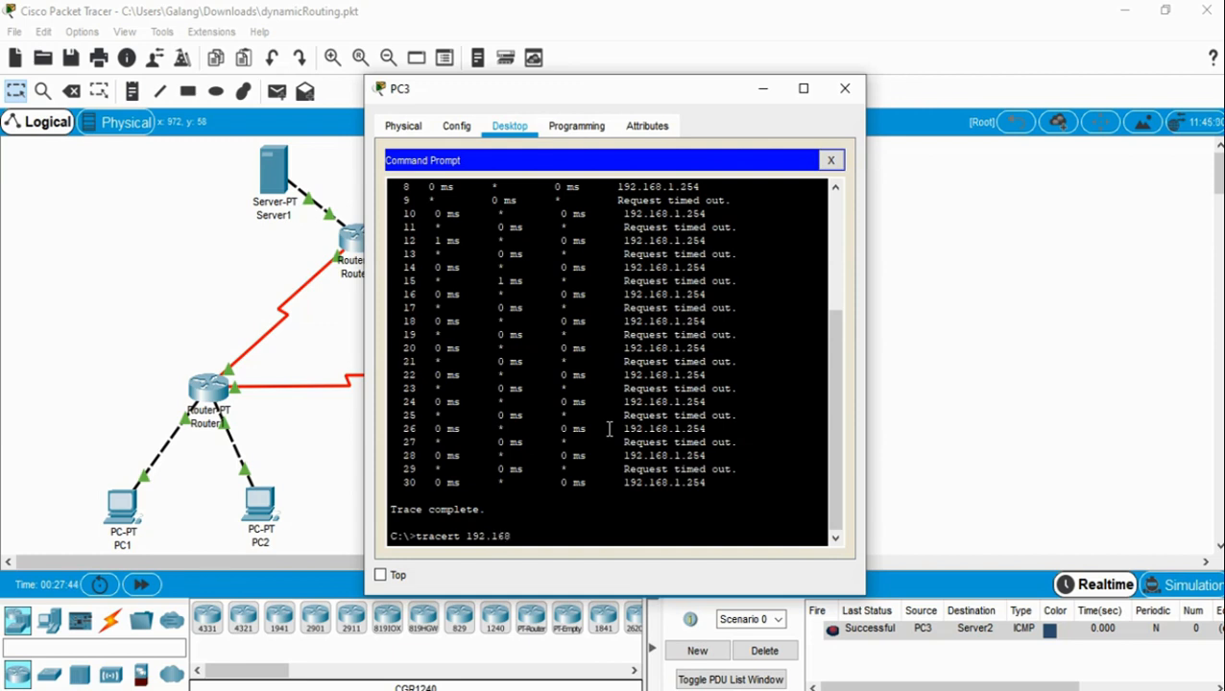
{"action": "type", "text": ".1.1"}
{"action": "key", "text": "Return"}
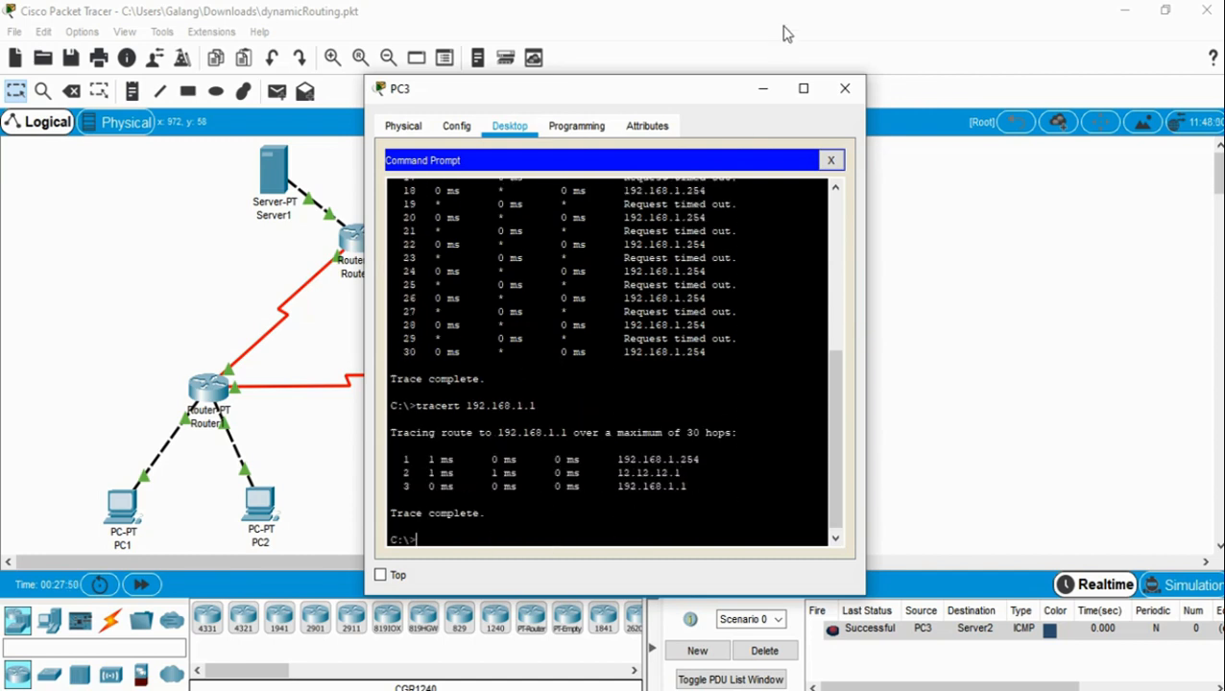
- Trace the route from PC3 to 43.43.43.1 with its window moved off the topology, and close PC3
{"action": "left_click_drag", "start_coordinate": [634, 93], "coordinate": [925, 71]}
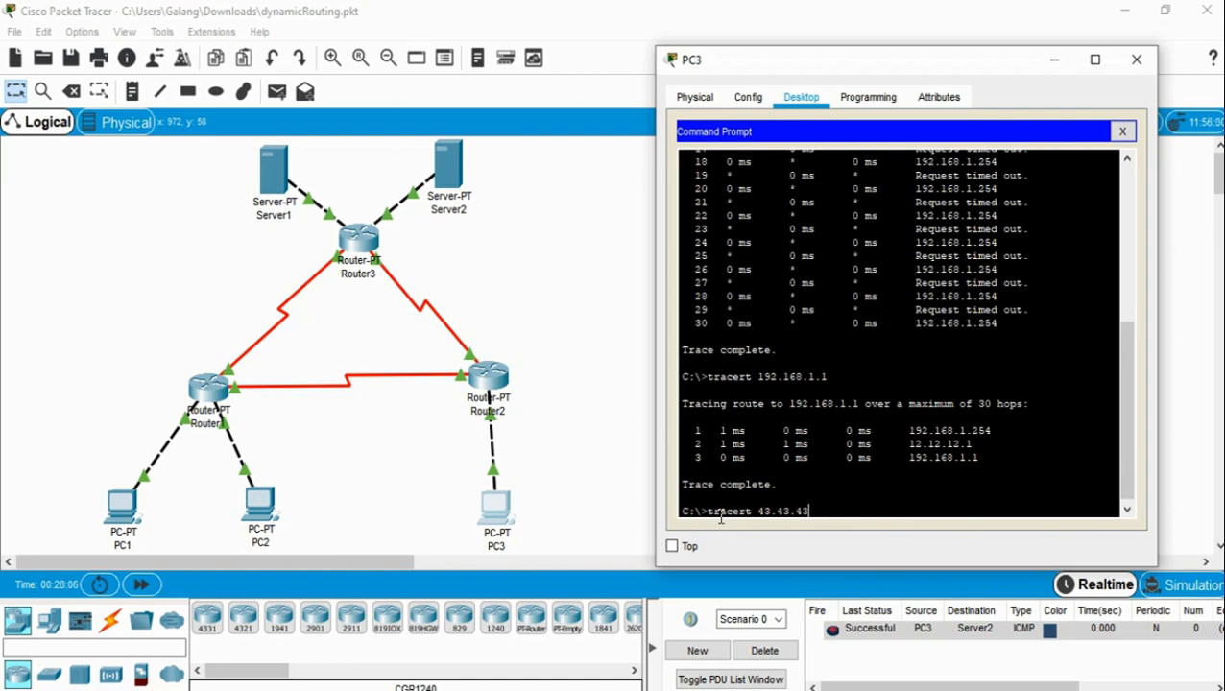
{"action": "key", "text": "Return"}
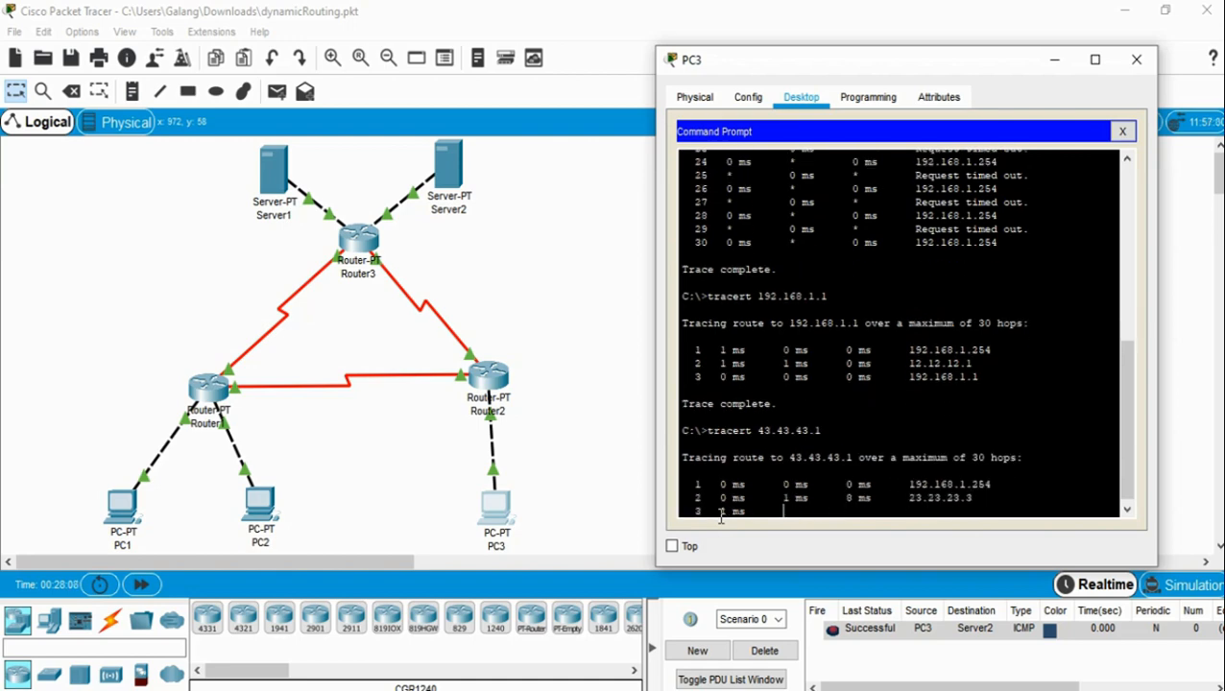
{"action": "left_click", "coordinate": [1139, 59]}
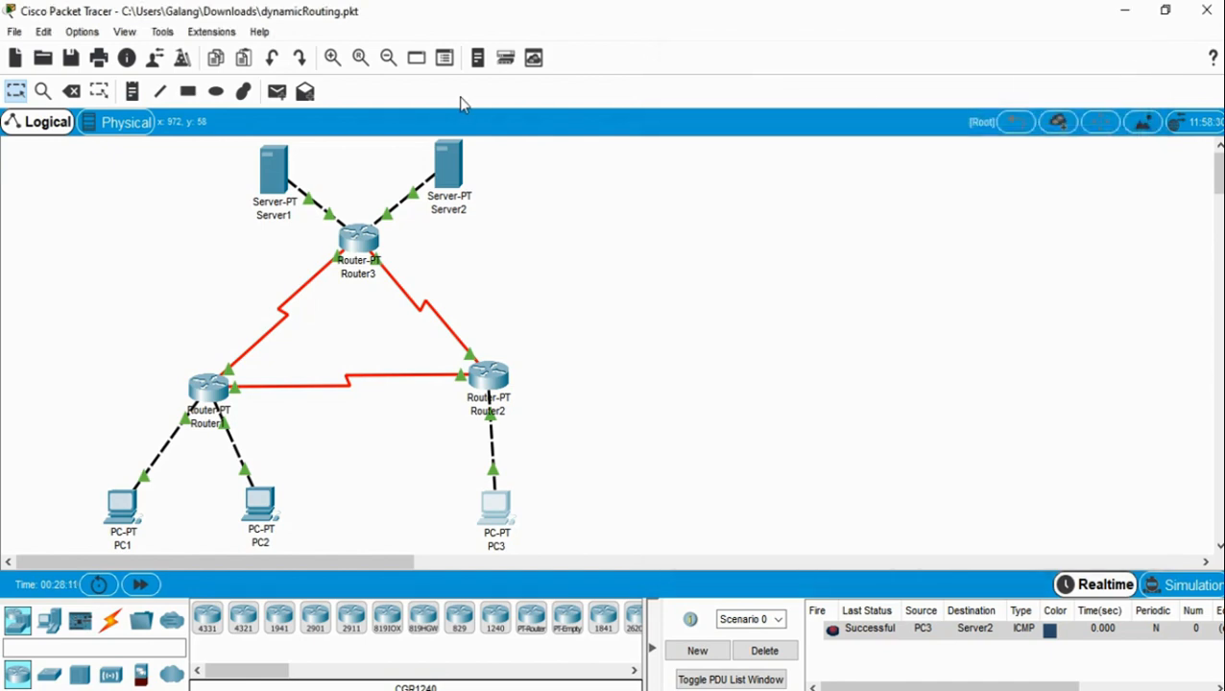
- Trace the route from Server1 to 192.168.1.1 in its Command Prompt and close Server1's window
{"action": "left_click", "coordinate": [273, 165]}
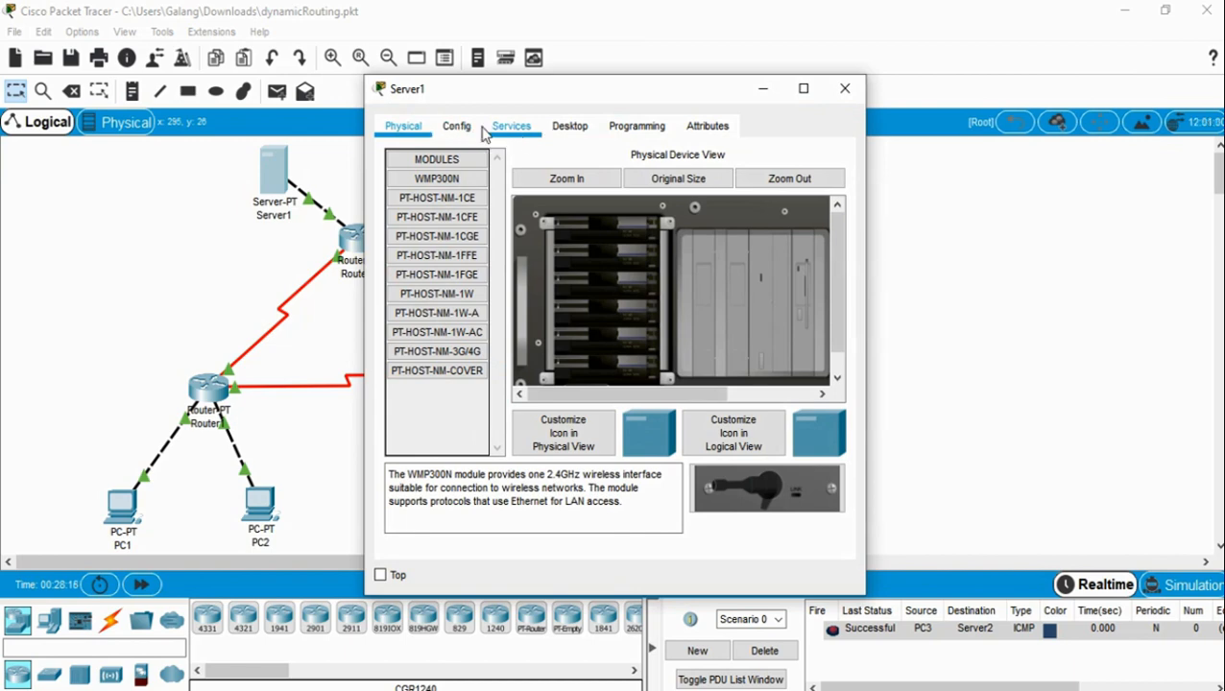
{"action": "left_click", "coordinate": [547, 132]}
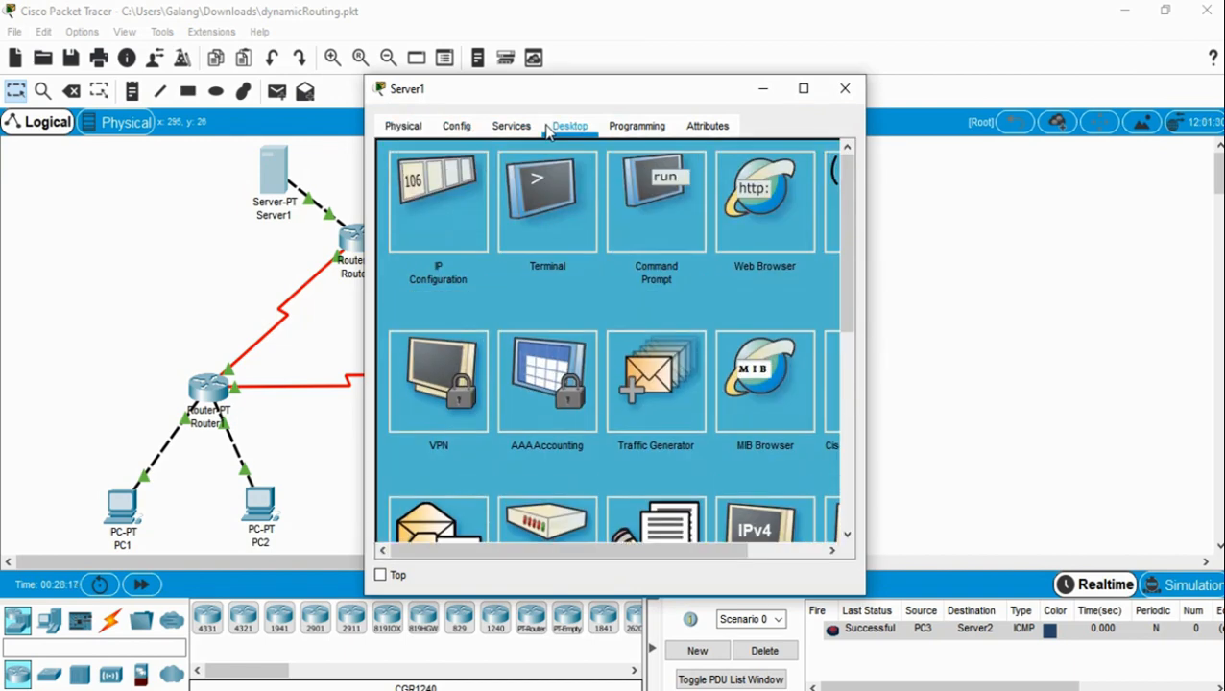
{"action": "left_click", "coordinate": [664, 210]}
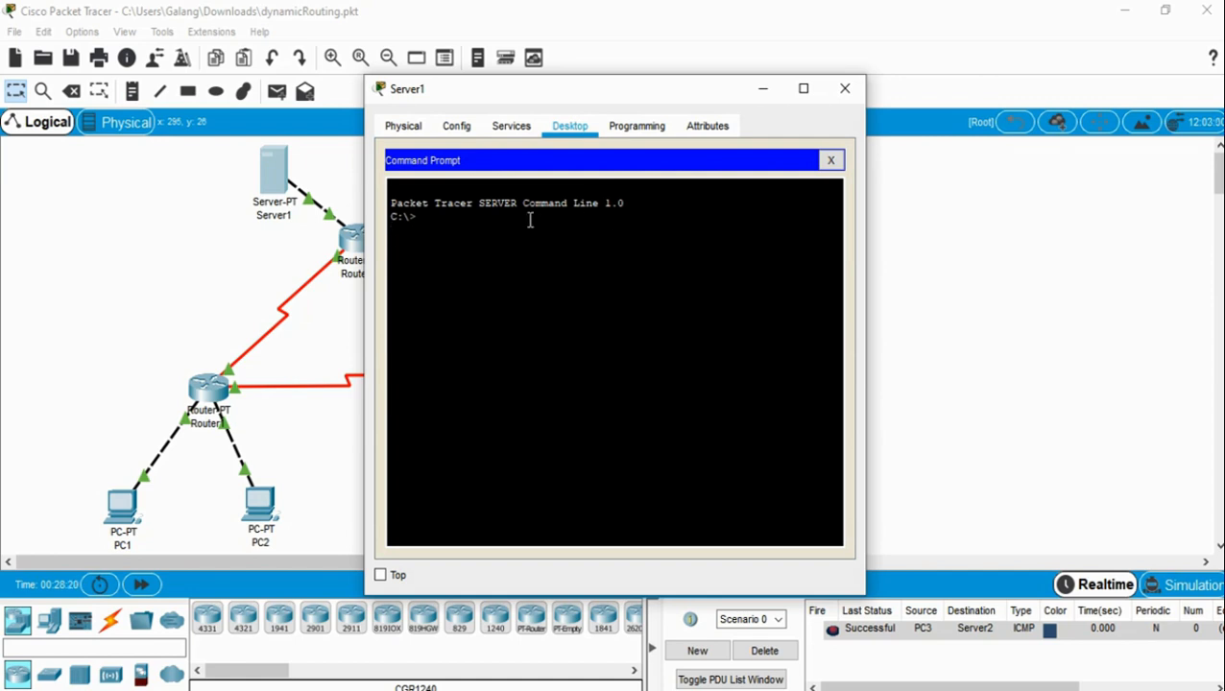
{"action": "type", "text": "tracert 192.168.1.1"}
{"action": "key", "text": "Return"}
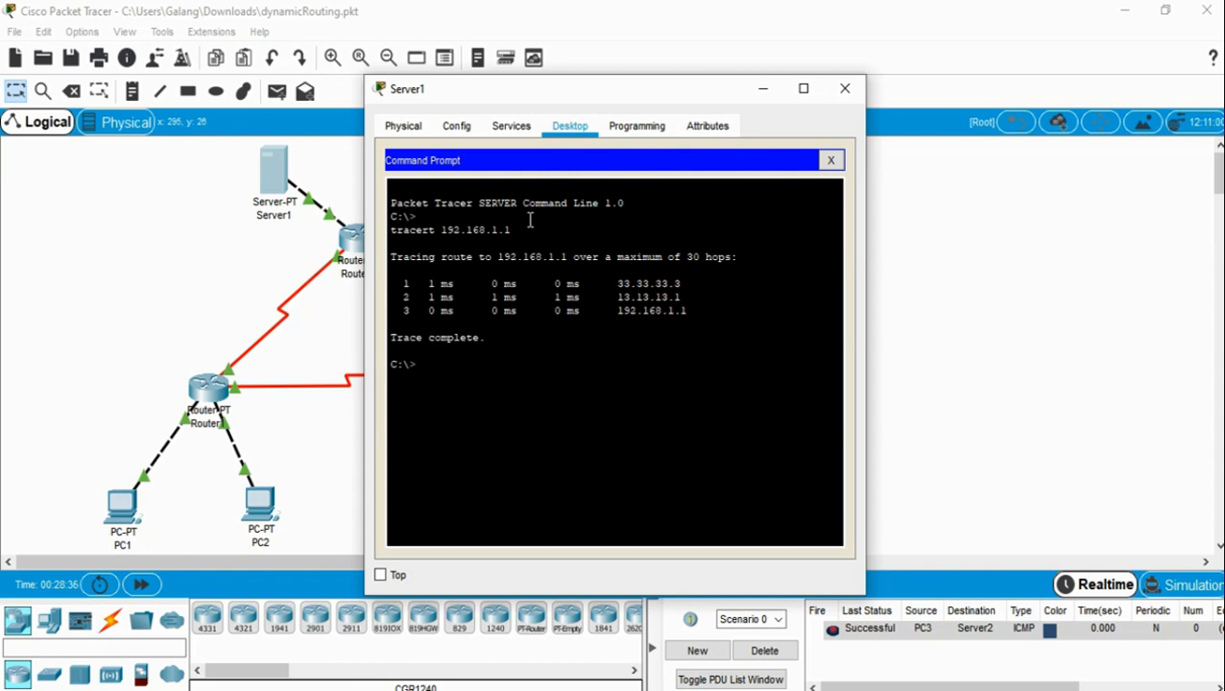
{"action": "left_click", "coordinate": [858, 89]}
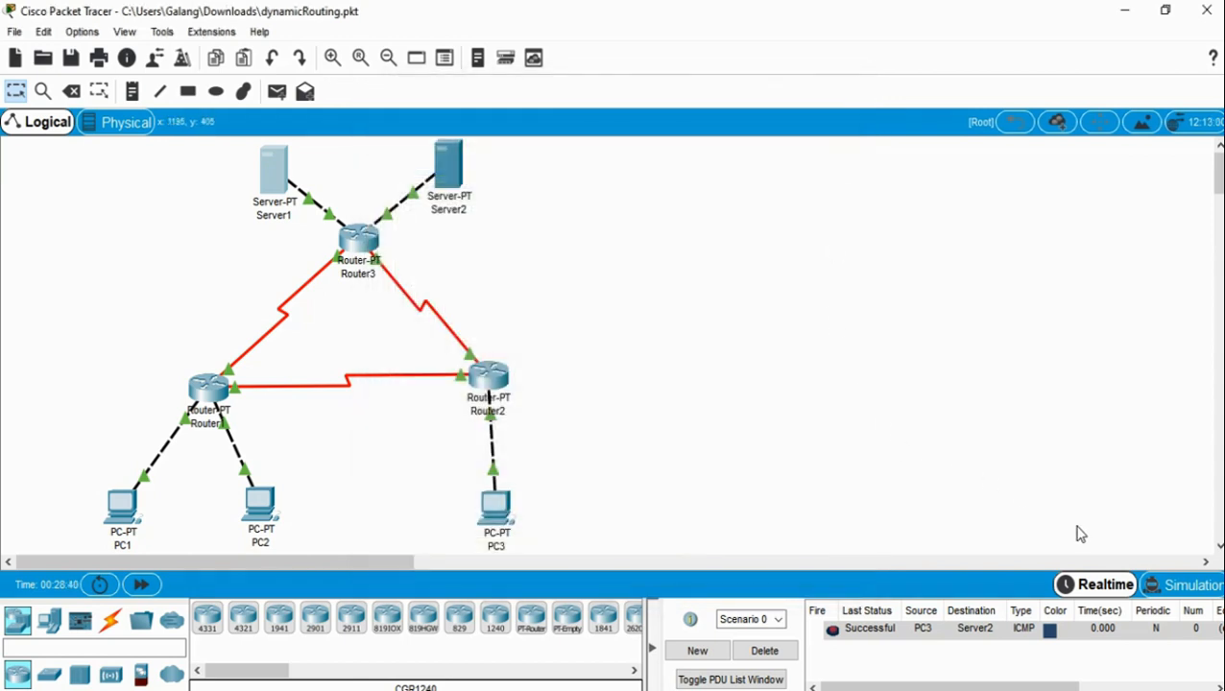
- Switch to Simulation mode and shut down Router3's Serial2/0 port in its interface configuration
{"action": "left_click", "coordinate": [1157, 589]}
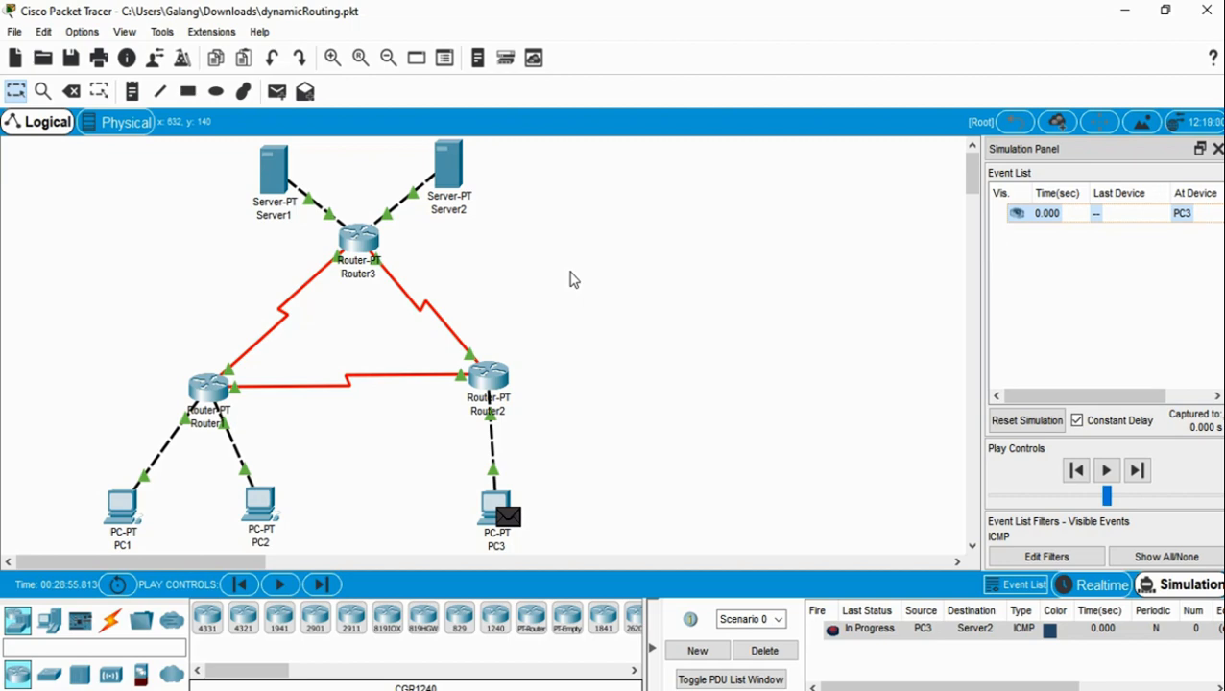
{"action": "left_click", "coordinate": [355, 245]}
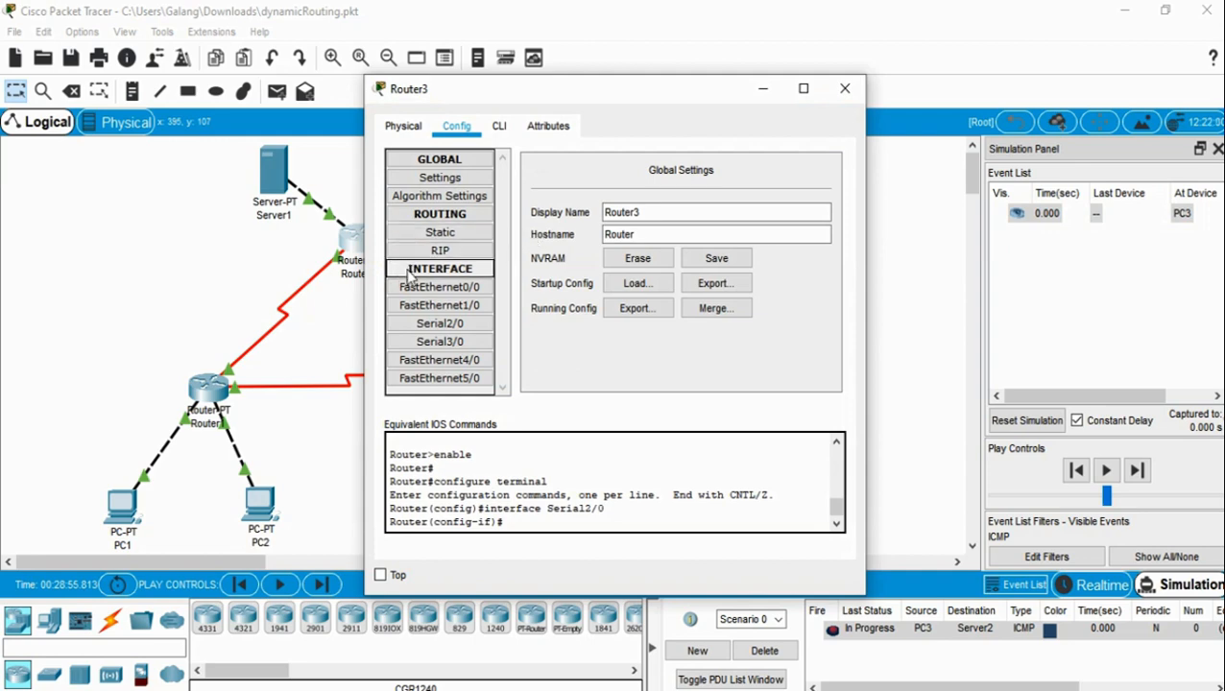
{"action": "left_click", "coordinate": [440, 325]}
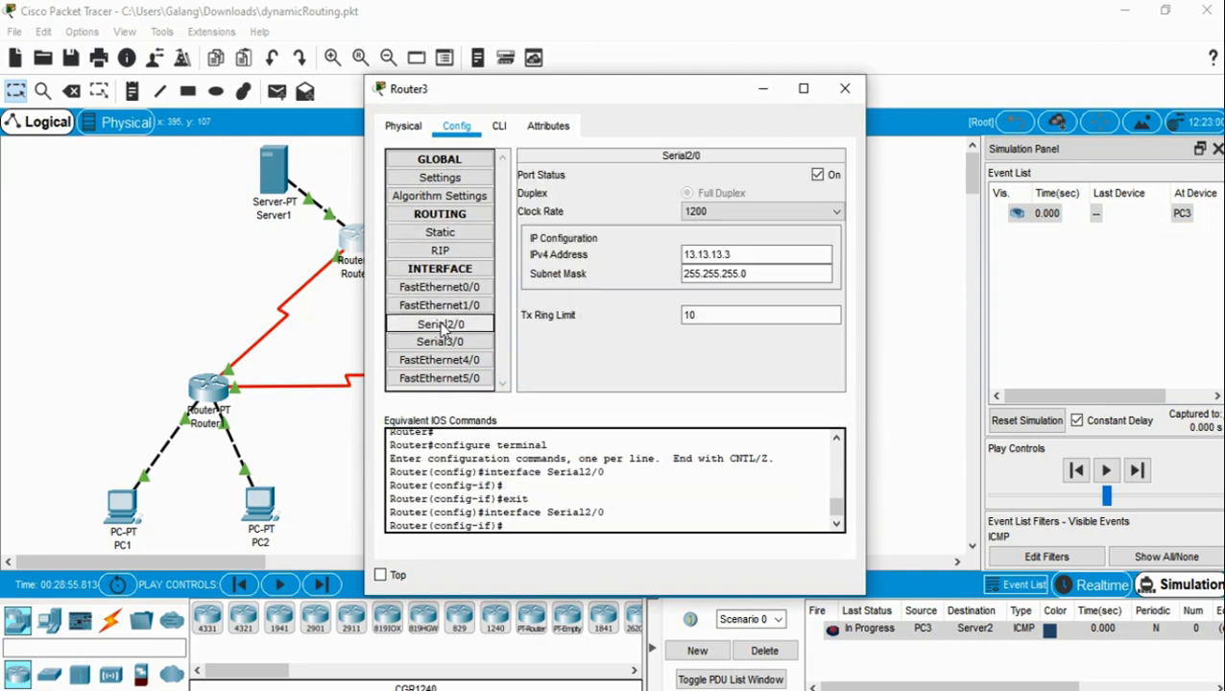
{"action": "left_click", "coordinate": [817, 176]}
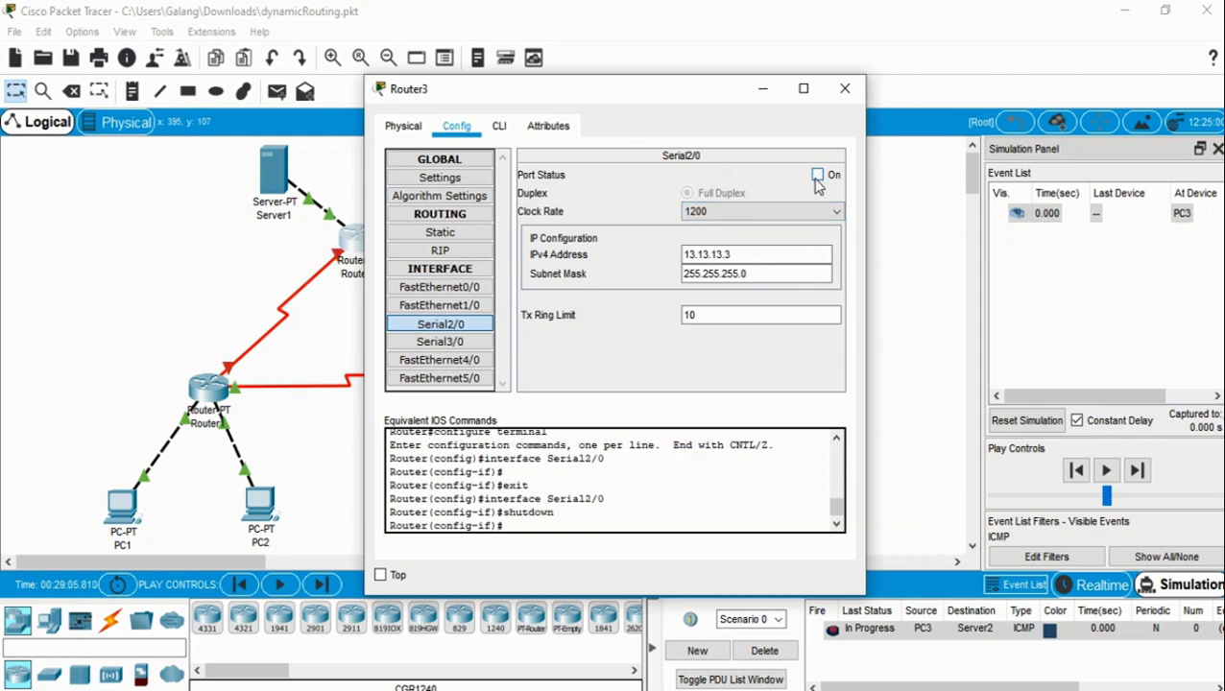
{"action": "left_click", "coordinate": [841, 97]}
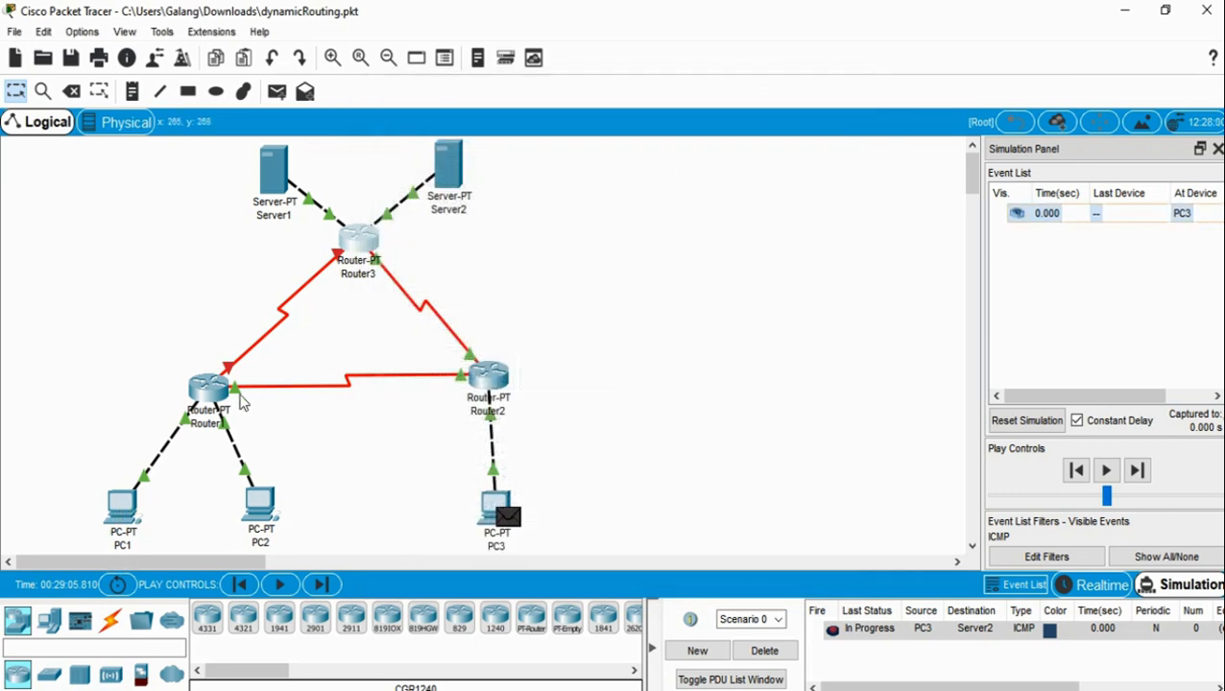
- Send a simple PDU from PC1 to Server1, step it one hop, reset the simulation, and delete the scenario's PDUs
{"action": "mouse_move", "coordinate": [204, 391]}
{"action": "mouse_move", "coordinate": [284, 192]}
{"action": "left_click", "coordinate": [277, 91]}
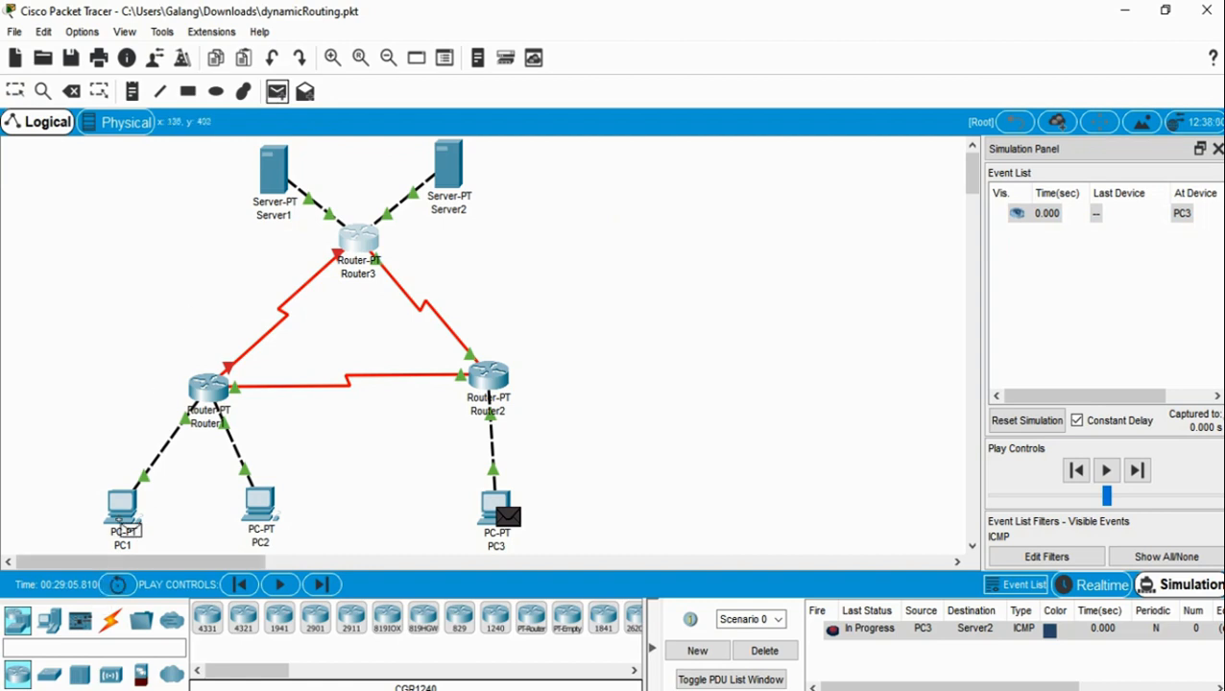
{"action": "left_click", "coordinate": [125, 521]}
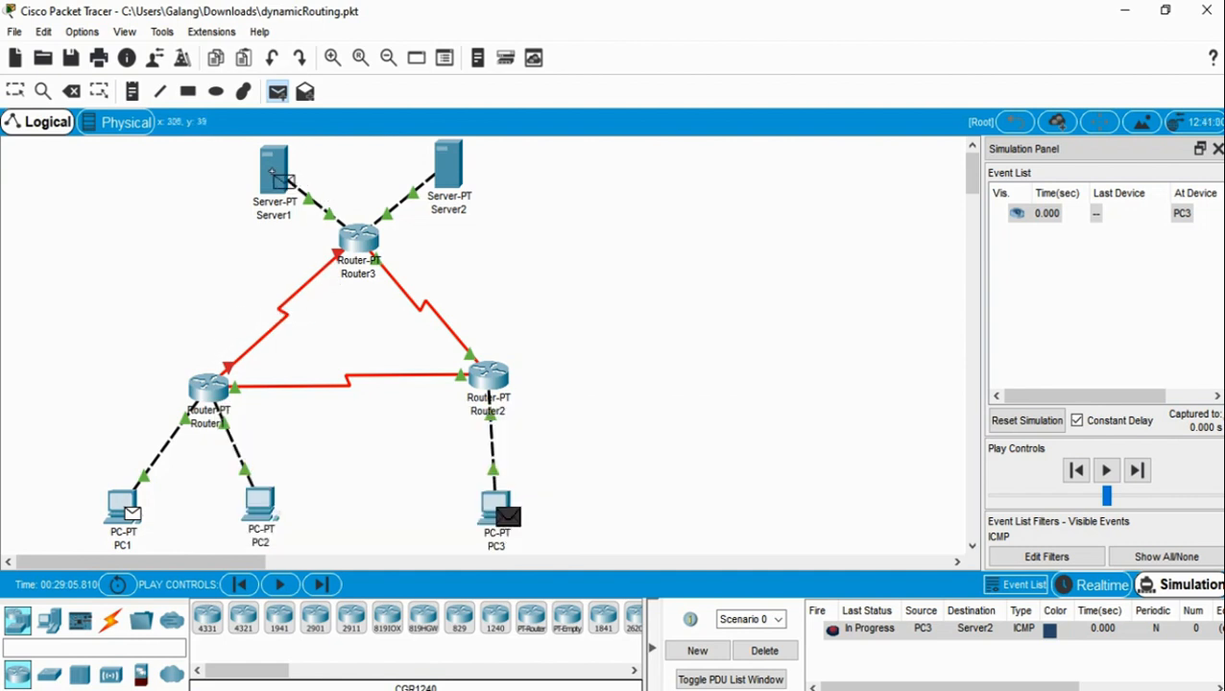
{"action": "left_click", "coordinate": [275, 176]}
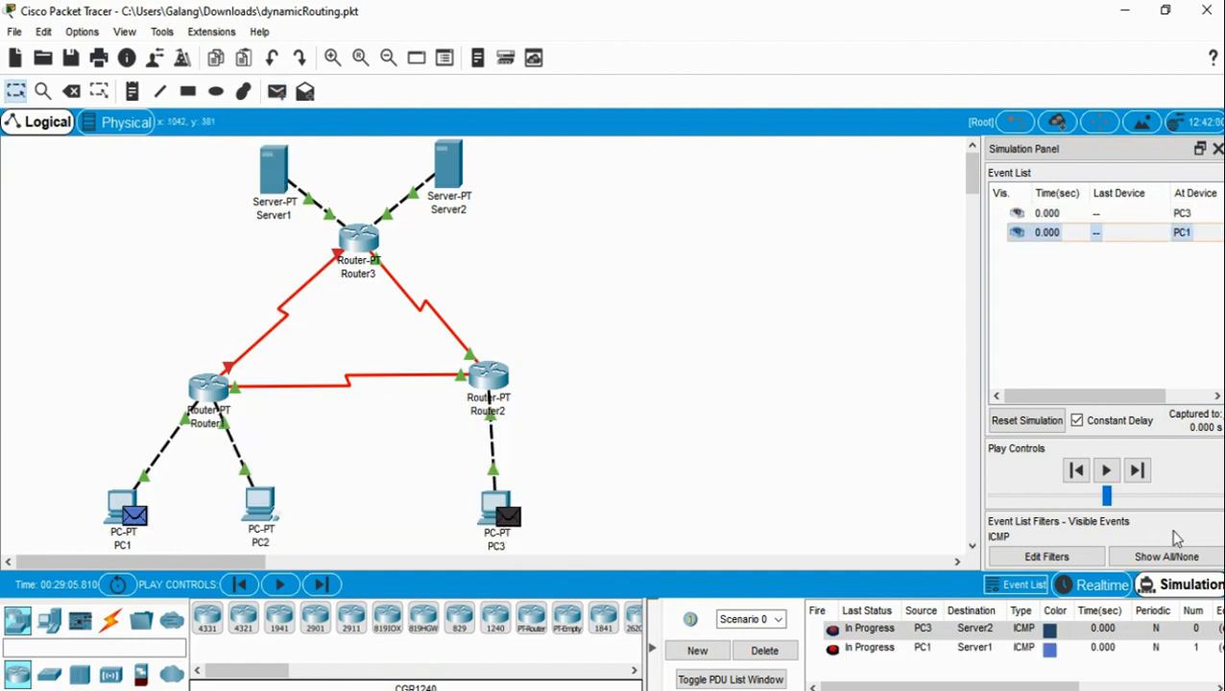
{"action": "left_click", "coordinate": [1136, 470]}
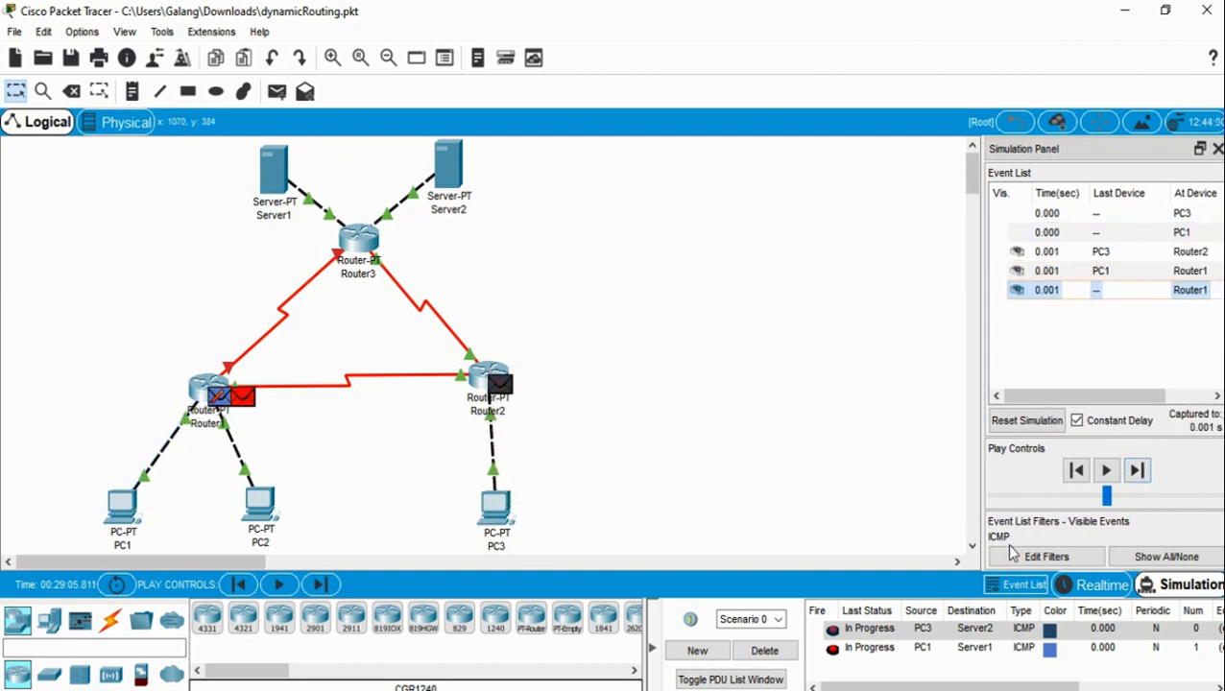
{"action": "left_click", "coordinate": [1027, 421]}
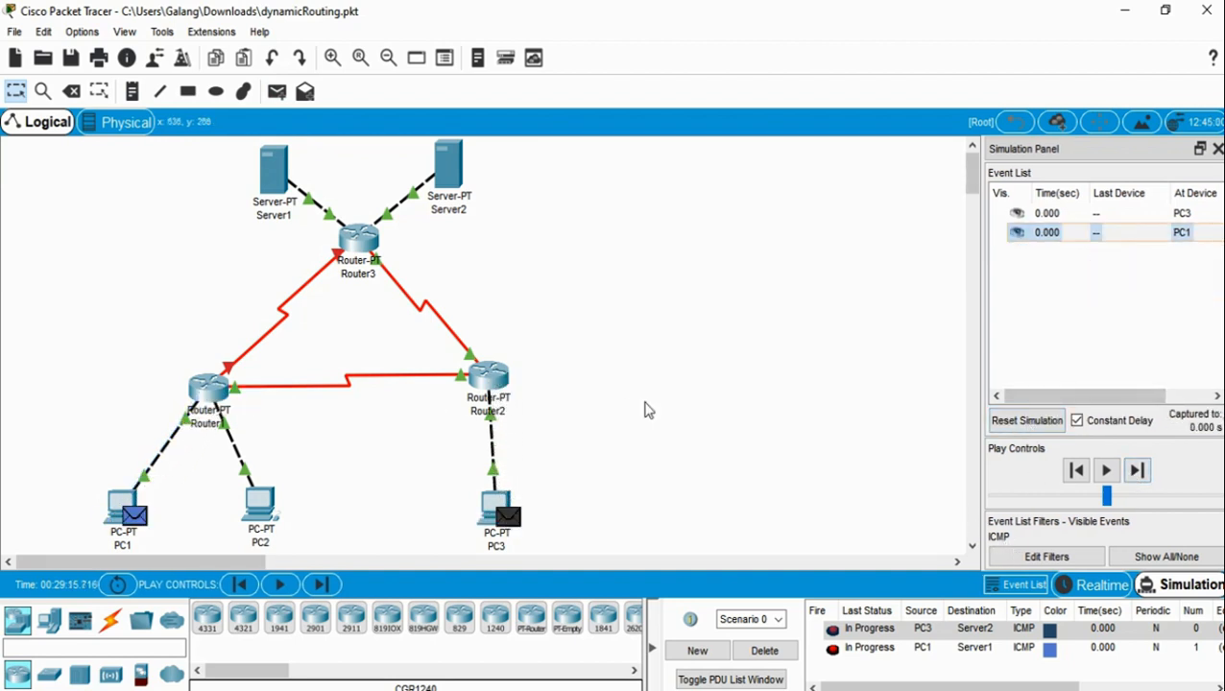
{"action": "left_click", "coordinate": [752, 659]}
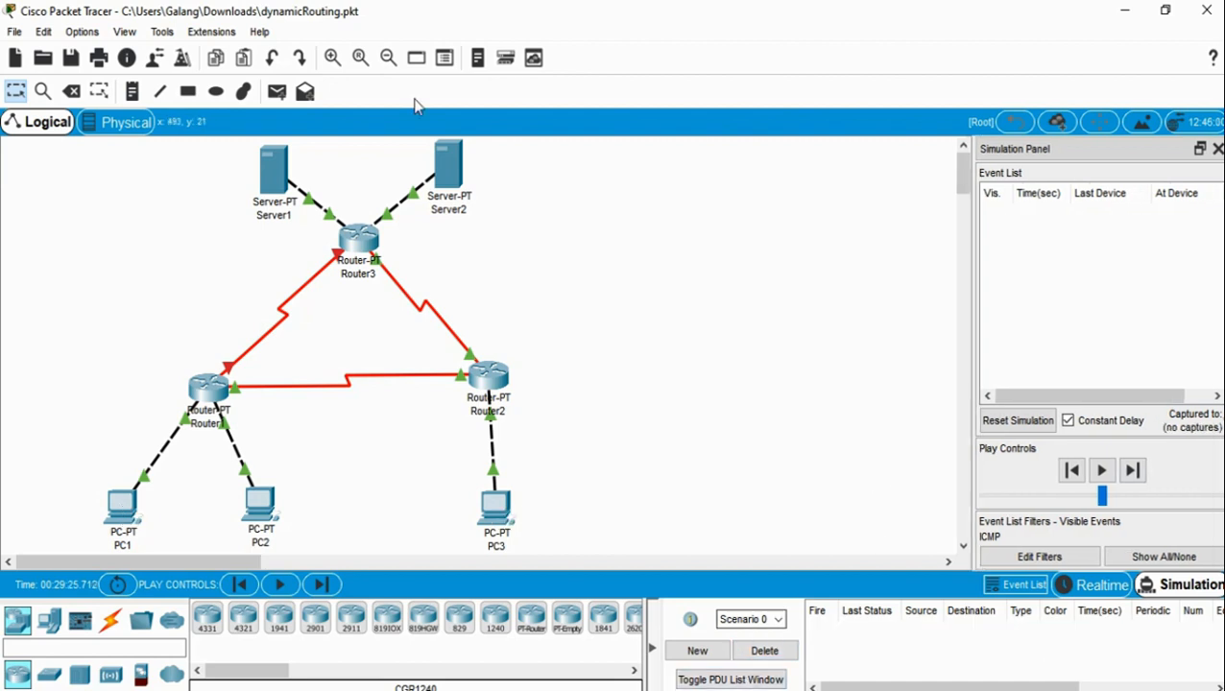
- Send a simple PDU from PC1 to Server1 and step the simulation hop by hop until the reply returns to PC1
{"action": "left_click", "coordinate": [270, 98]}
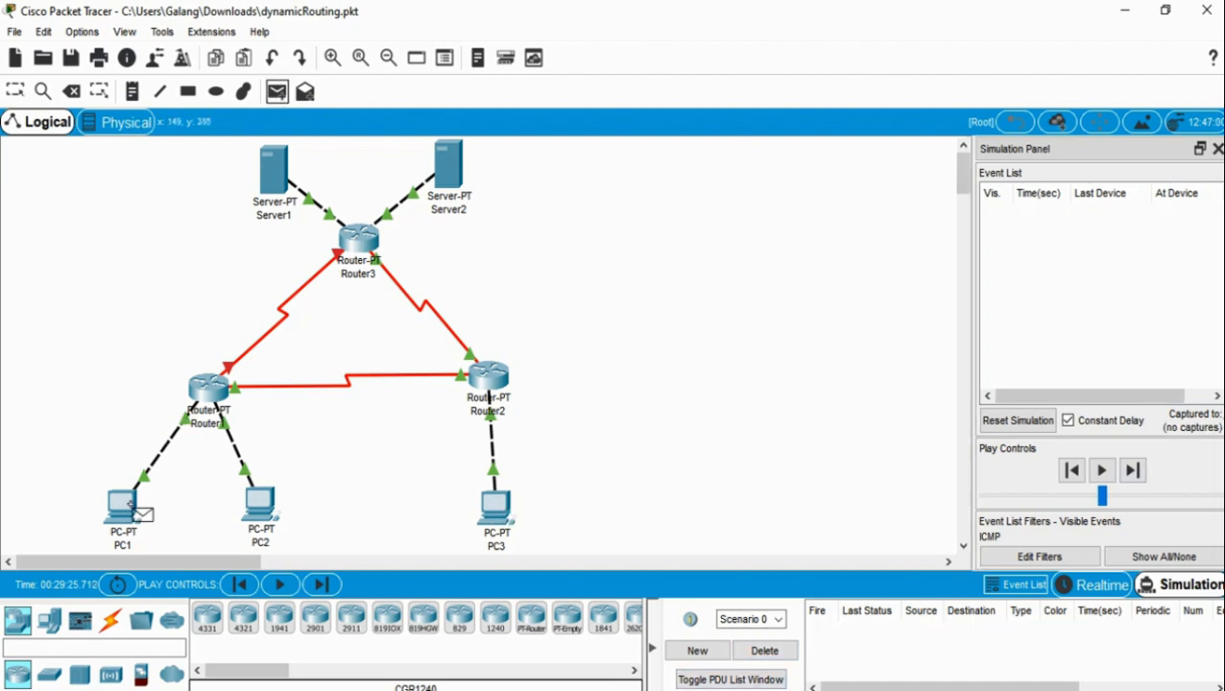
{"action": "left_click", "coordinate": [127, 506]}
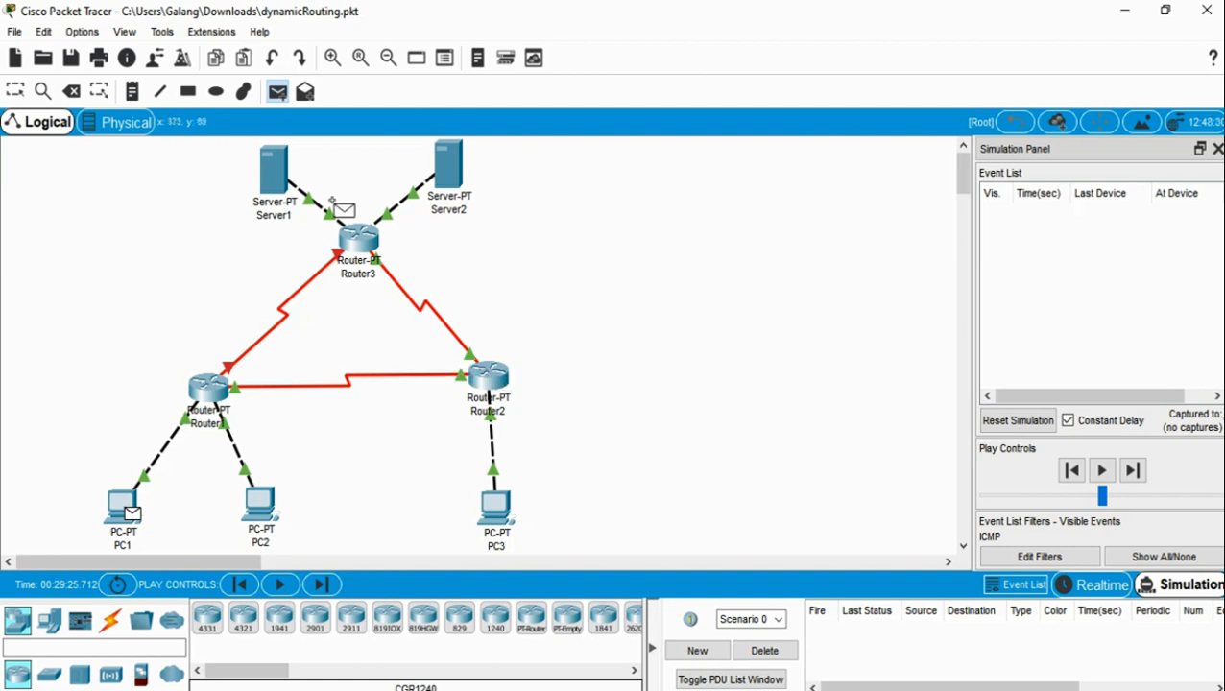
{"action": "left_click", "coordinate": [276, 169]}
{"action": "left_click", "coordinate": [1137, 470]}
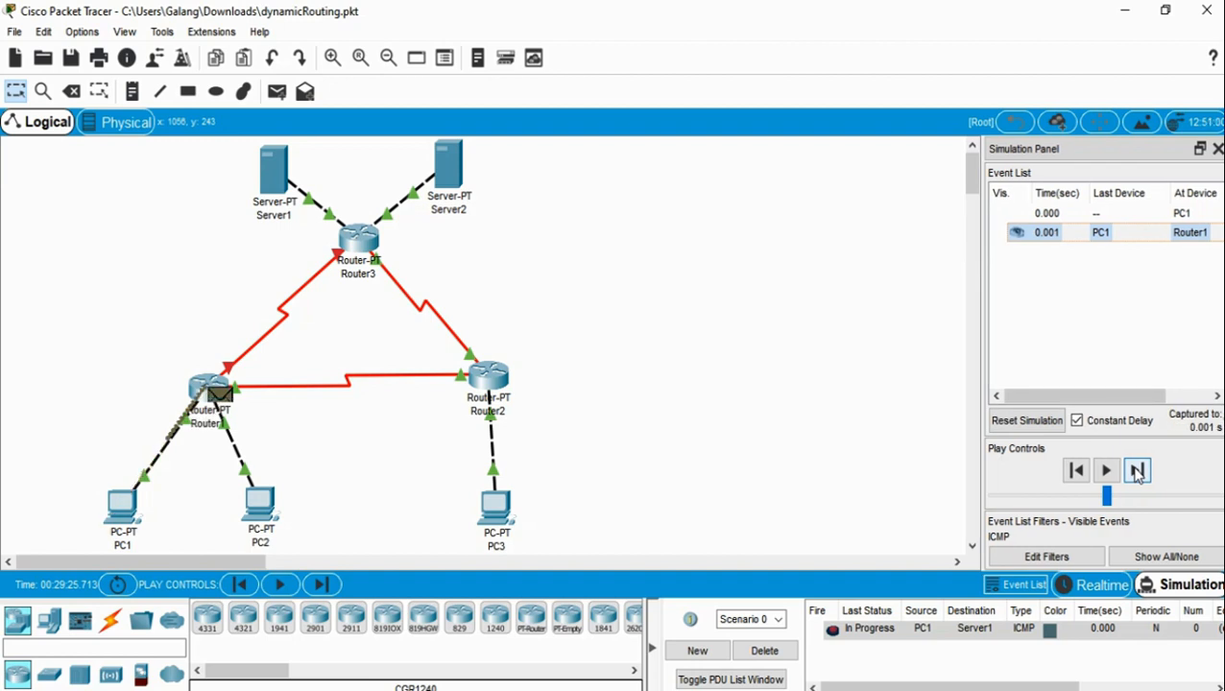
{"action": "left_click", "coordinate": [1137, 470]}
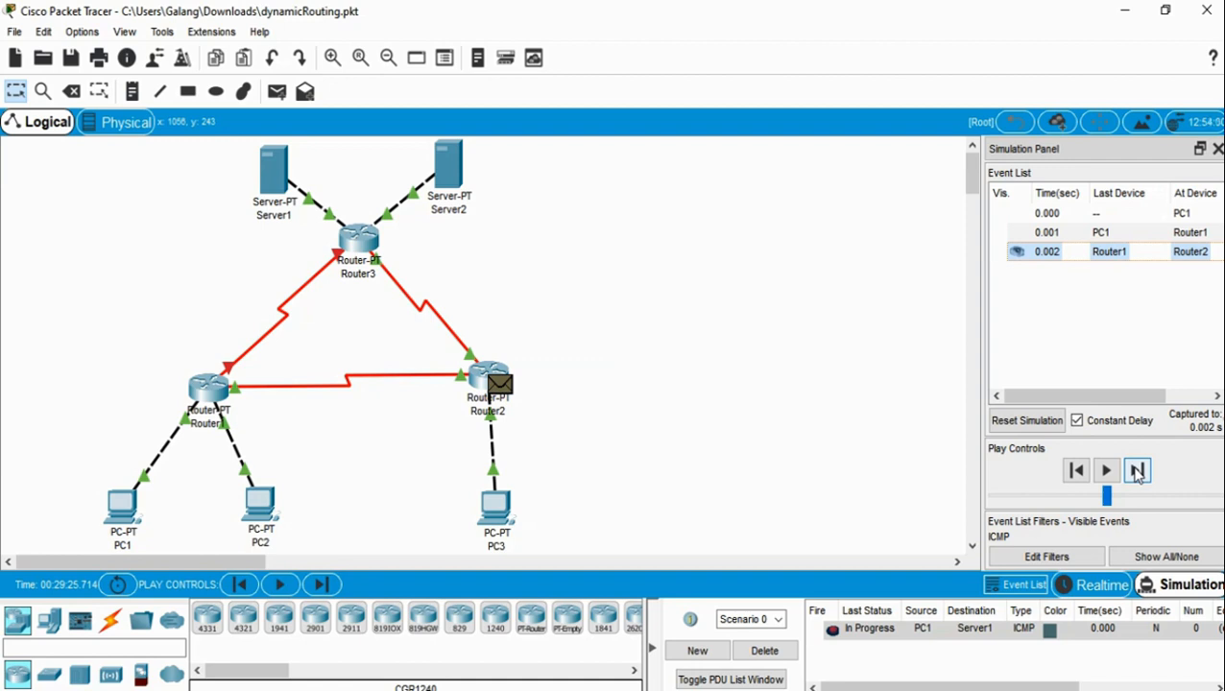
{"action": "left_click", "coordinate": [1137, 471]}
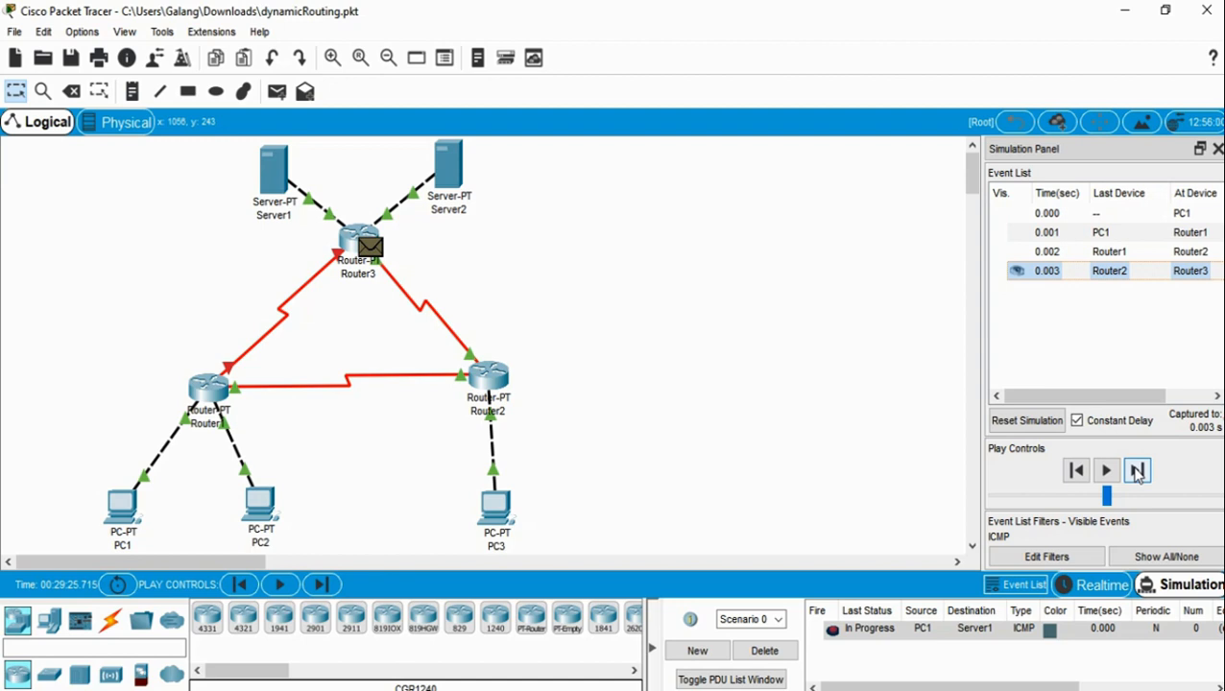
{"action": "left_click", "coordinate": [1137, 471]}
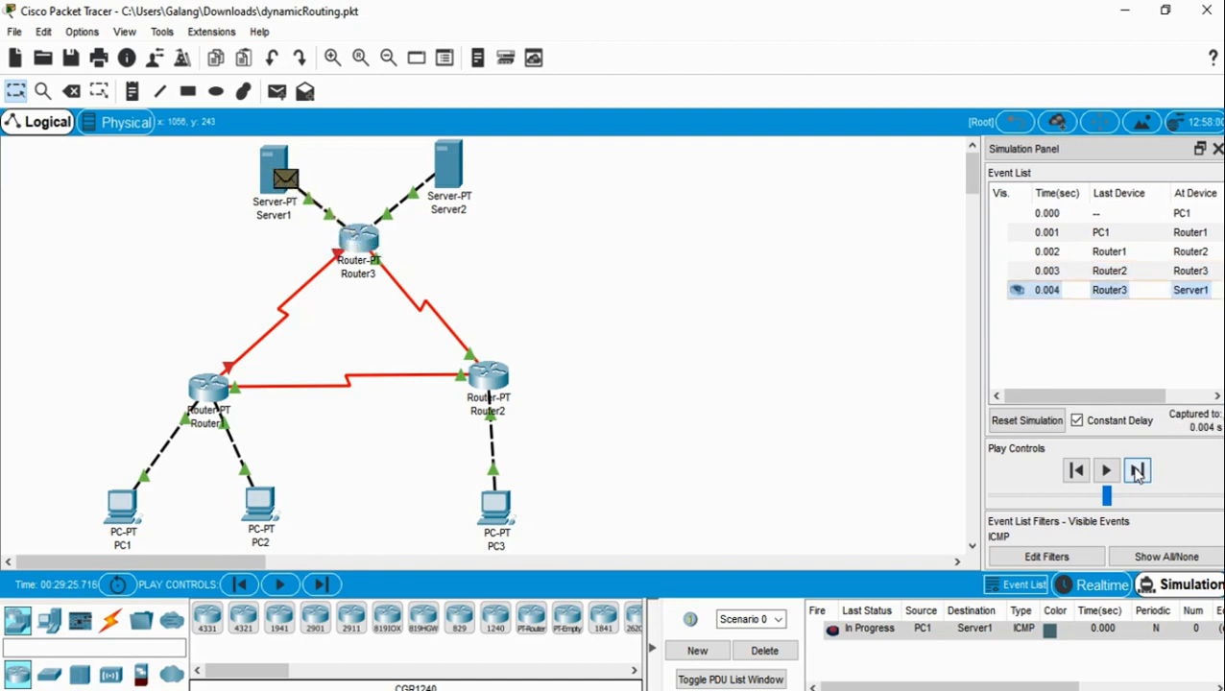
{"action": "left_click", "coordinate": [1137, 470]}
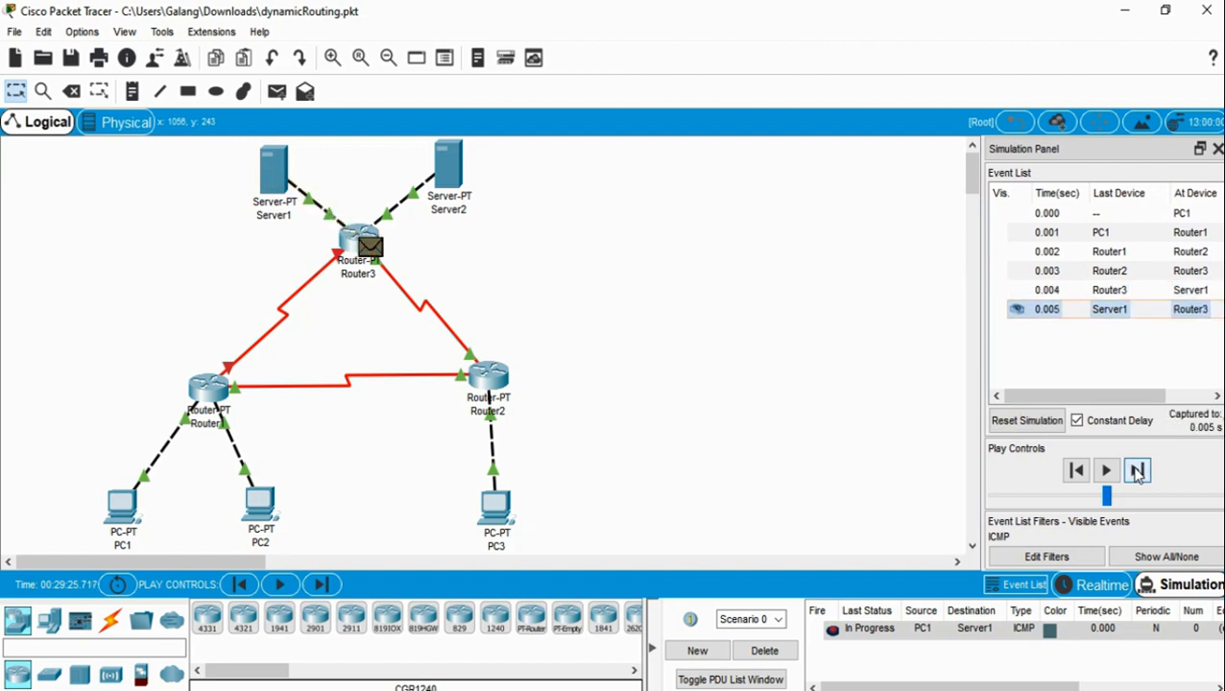
{"action": "left_click", "coordinate": [1136, 470]}
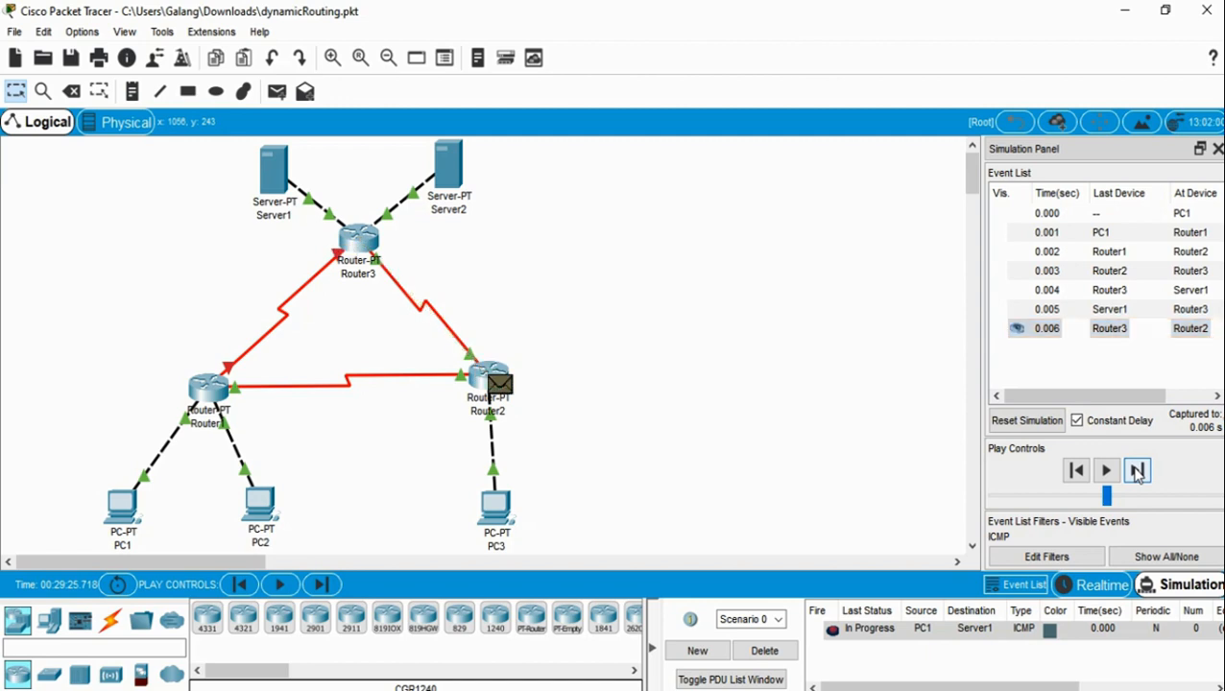
{"action": "left_click", "coordinate": [1137, 471]}
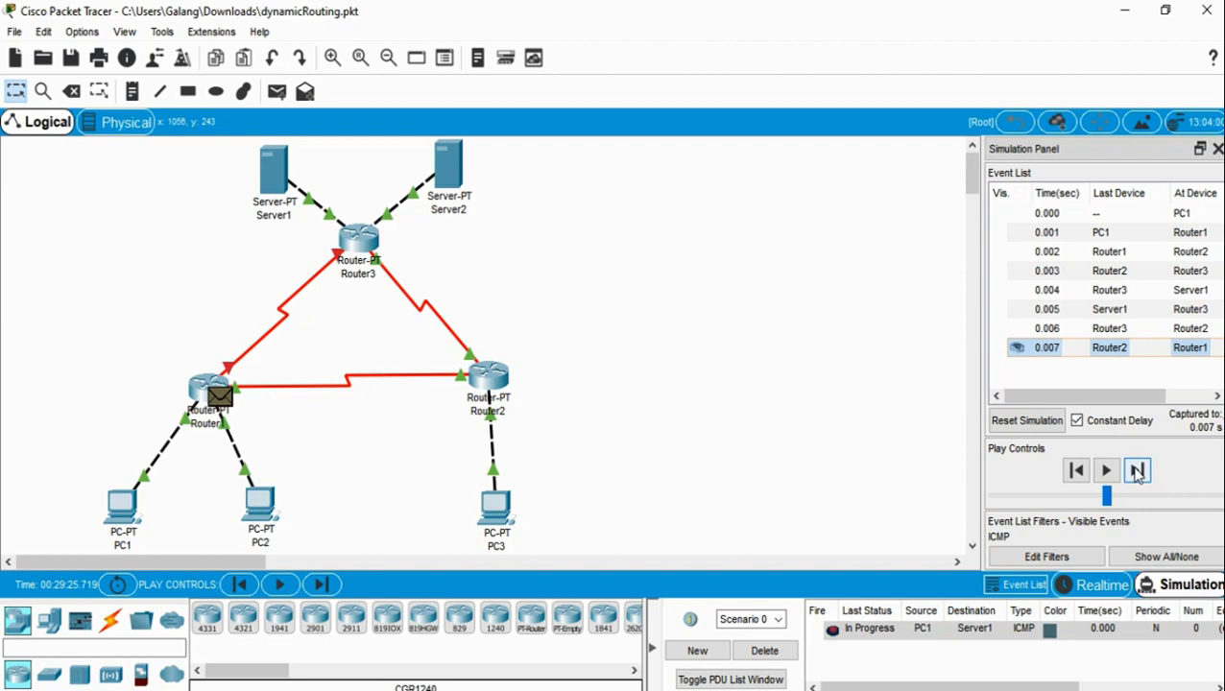
{"action": "left_click", "coordinate": [1137, 471]}
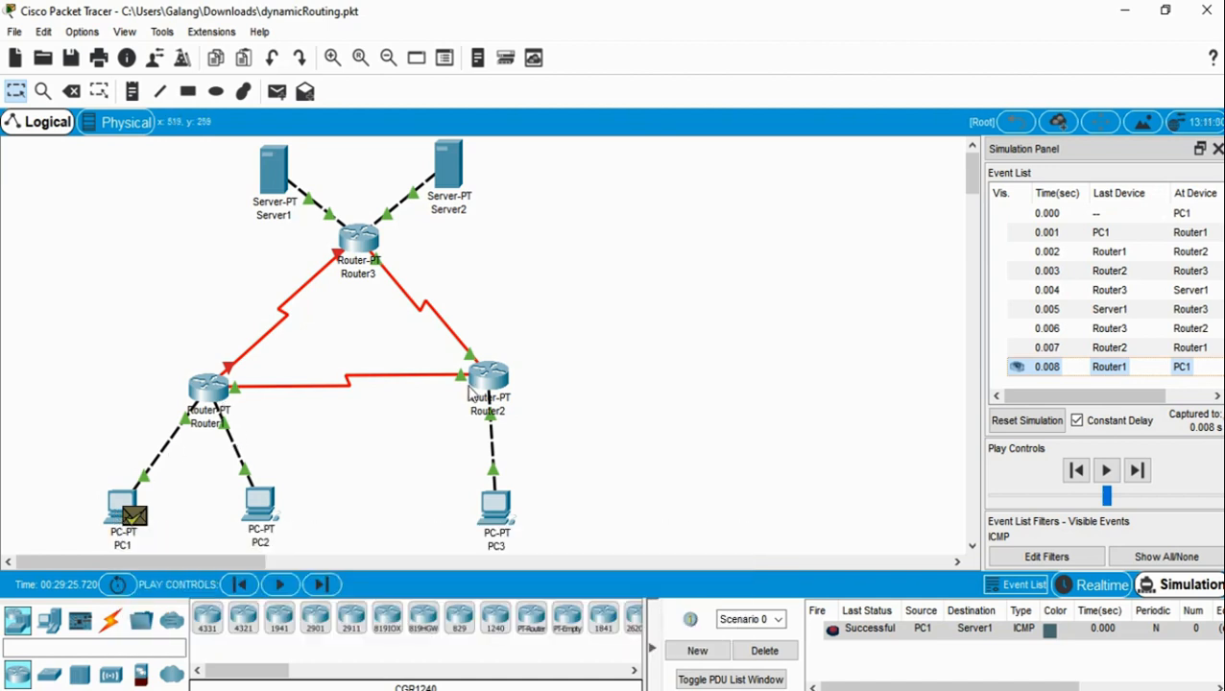
{"action": "mouse_move", "coordinate": [493, 389]}
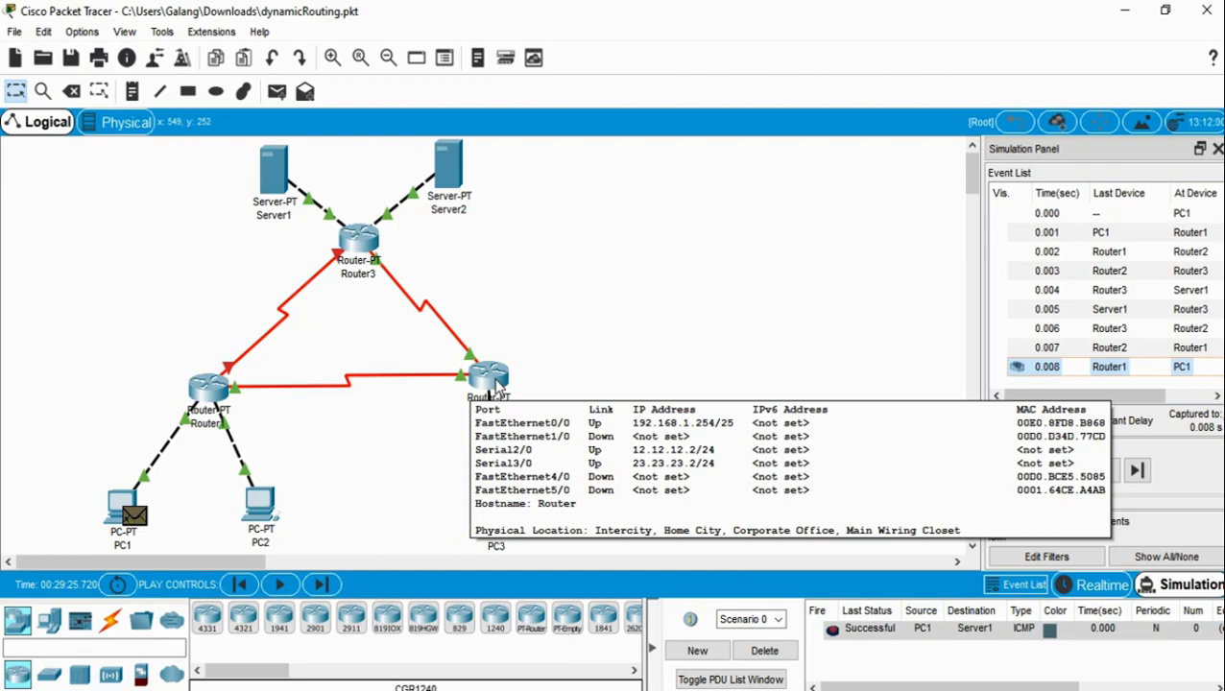